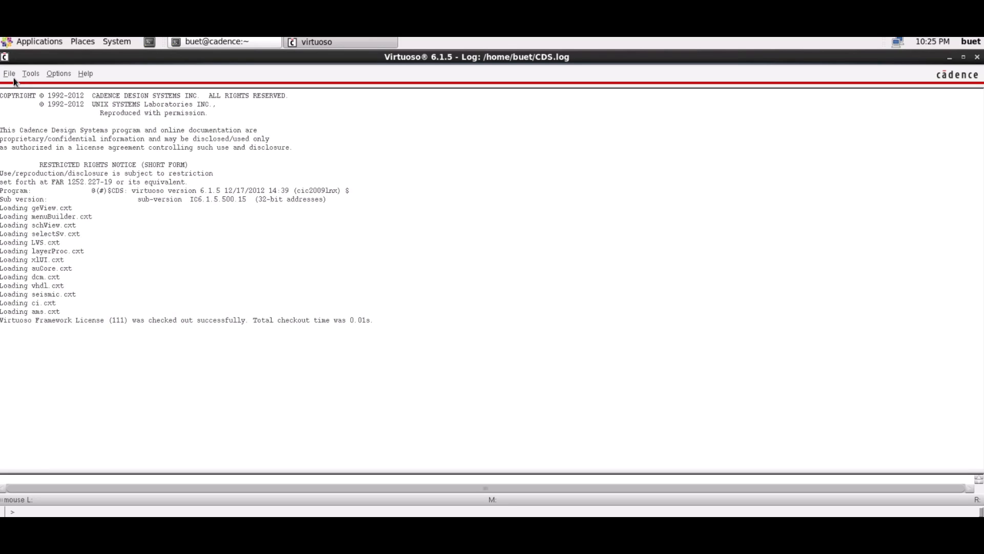
# Step: Create a library named mylib and attach it to the existing technology library gpdk090
pyautogui.click(11, 74)
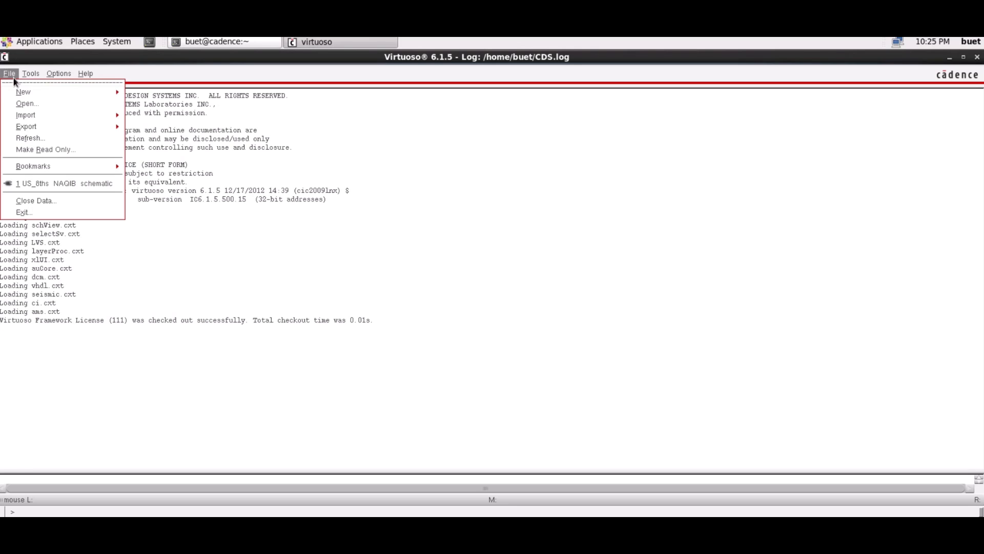
pyautogui.moveTo(28, 94)
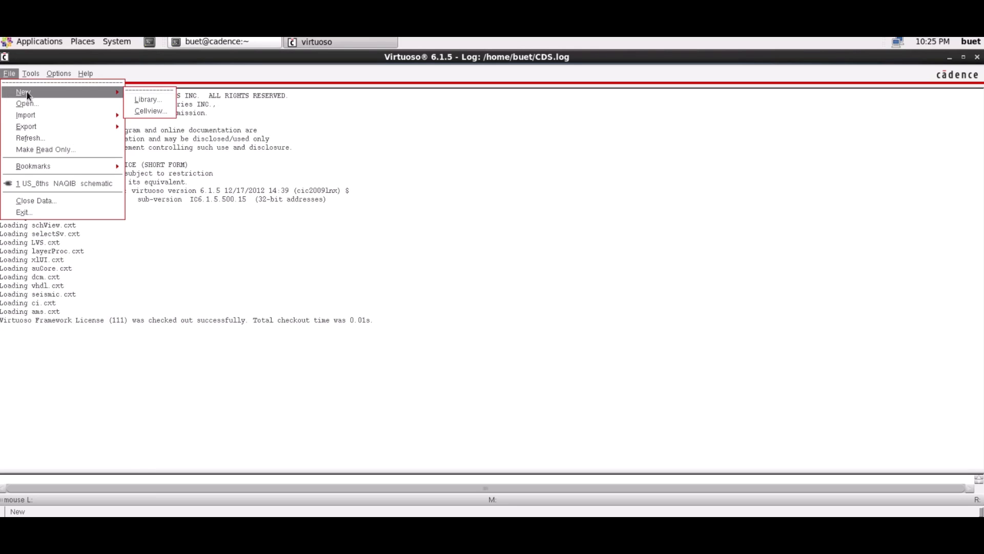
pyautogui.click(137, 101)
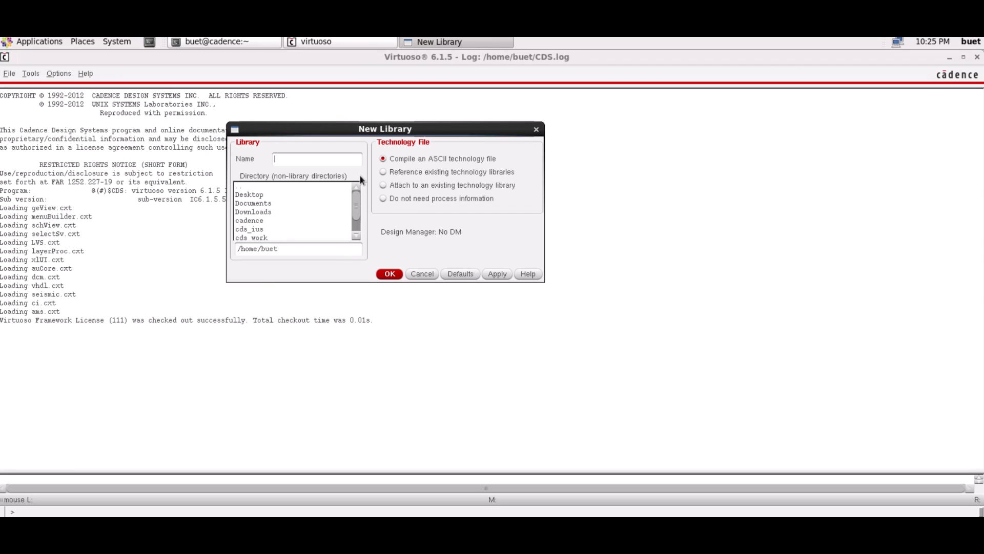
pyautogui.write('mylib')
pyautogui.click(390, 274)
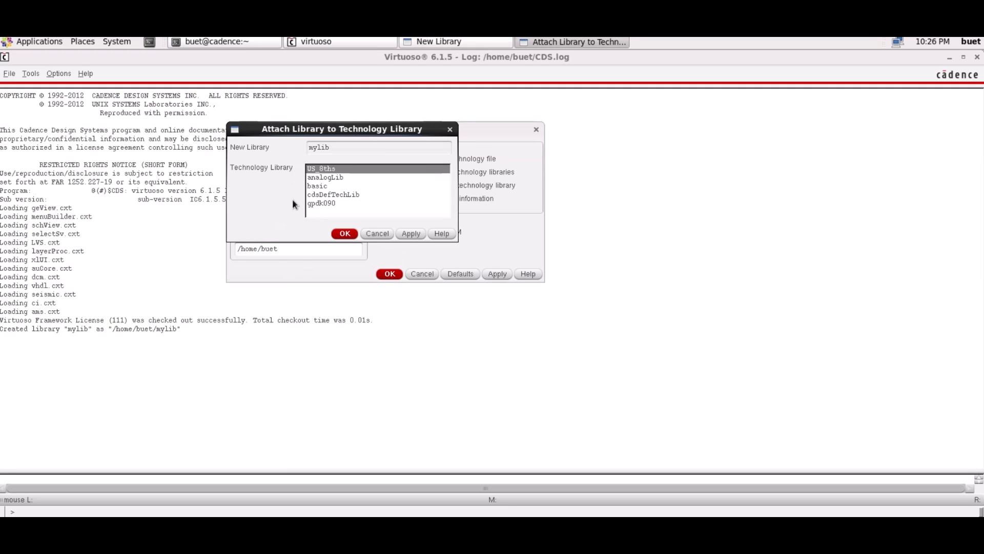
pyautogui.click(328, 203)
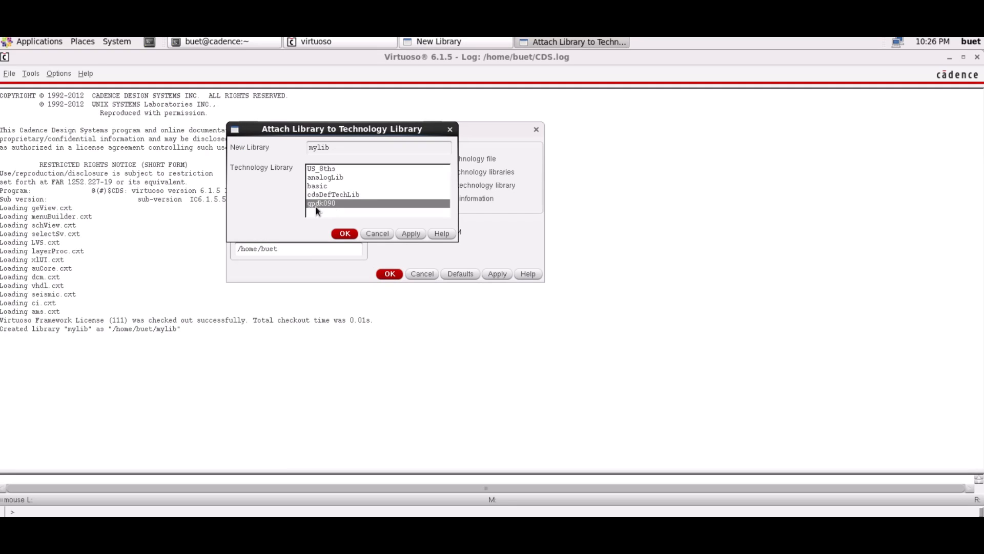
pyautogui.click(344, 234)
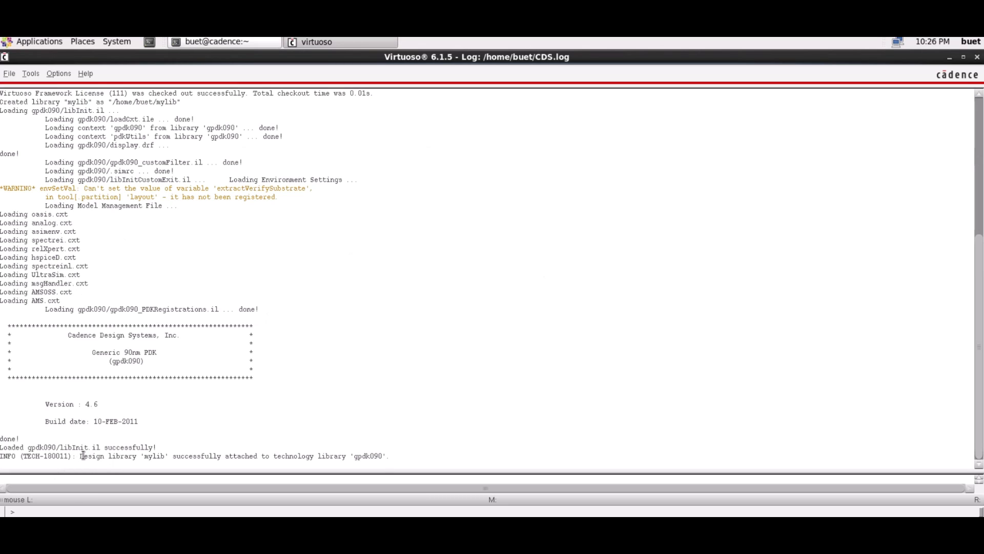
pyautogui.moveTo(83, 455); pyautogui.dragTo(397, 457)
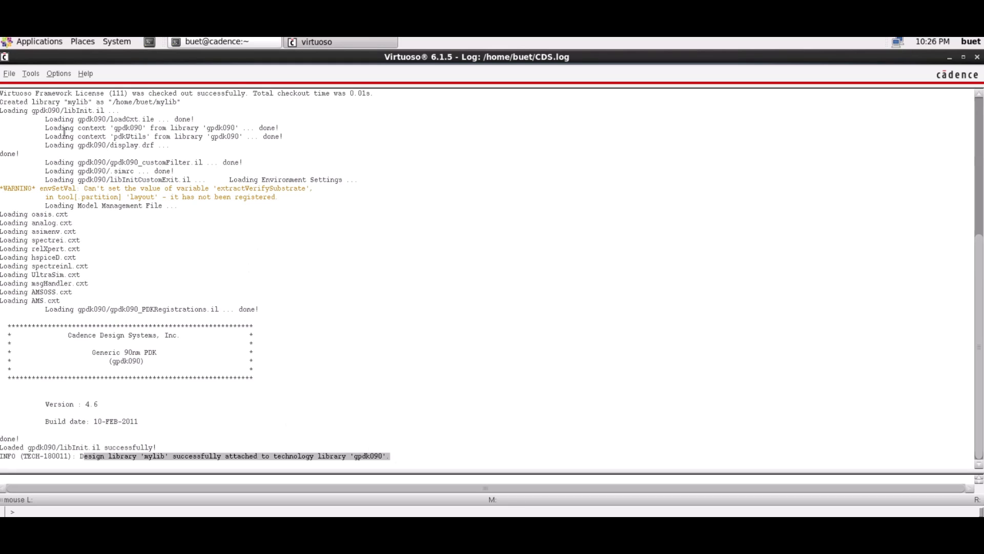
# Step: Create a schematic cellview for a cell named inverter in the mylib library and maximize its editor window
pyautogui.click(9, 74)
pyautogui.moveTo(26, 93)
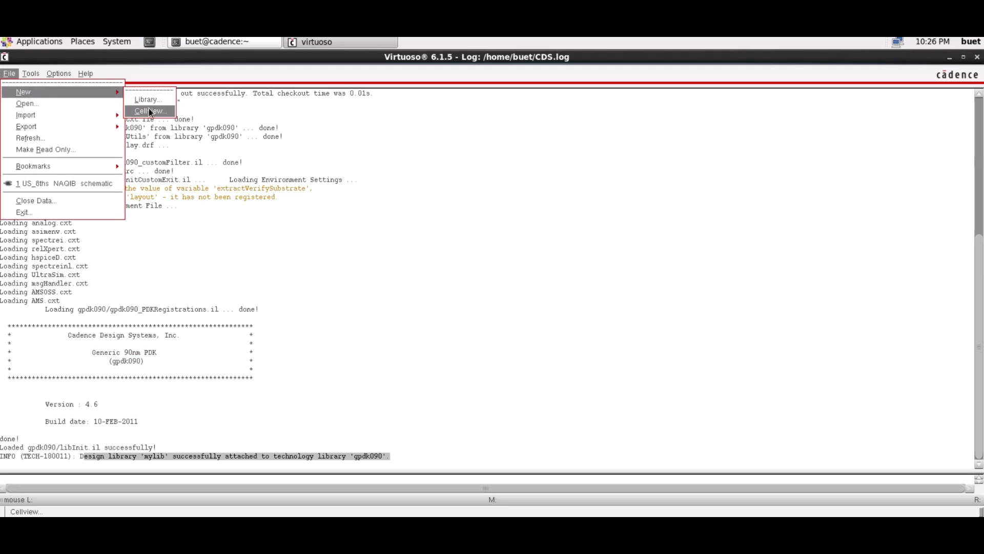
pyautogui.click(149, 111)
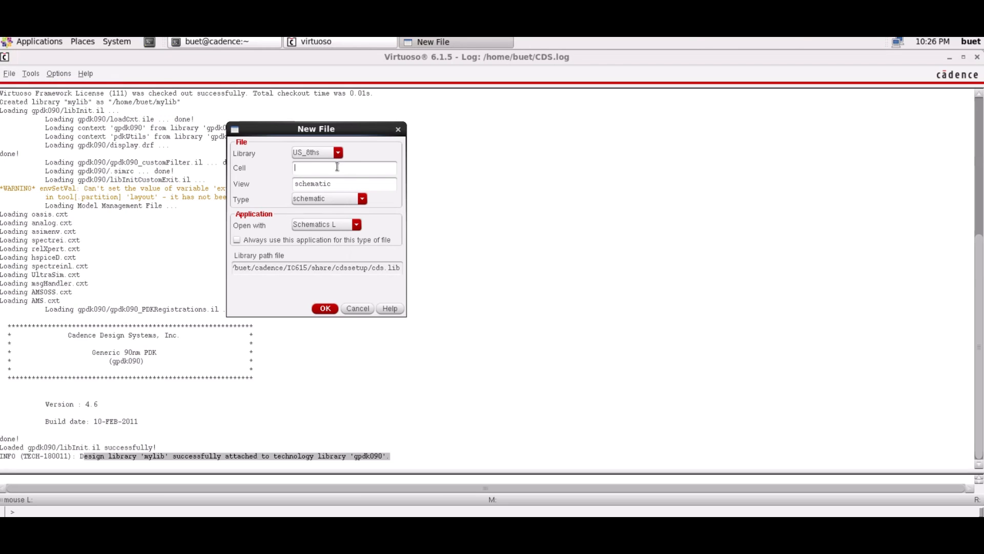
pyautogui.click(339, 153)
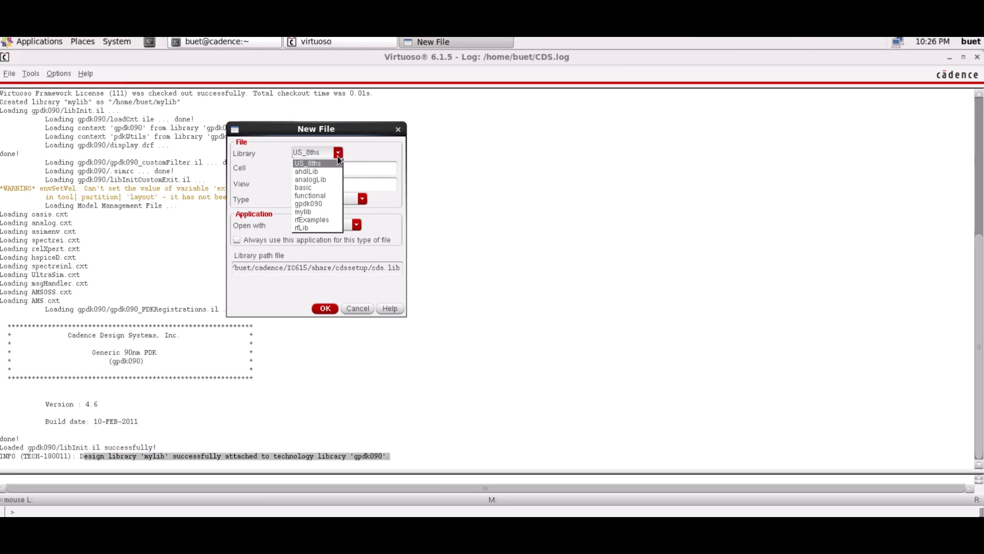
pyautogui.click(310, 211)
pyautogui.click(311, 169)
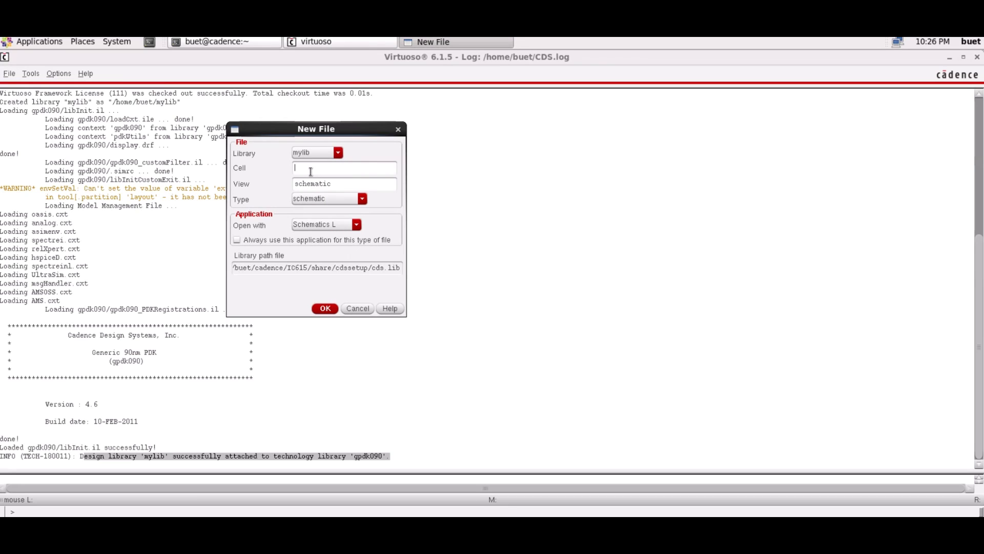
pyautogui.write('inverter')
pyautogui.click(334, 186)
pyautogui.click(327, 200)
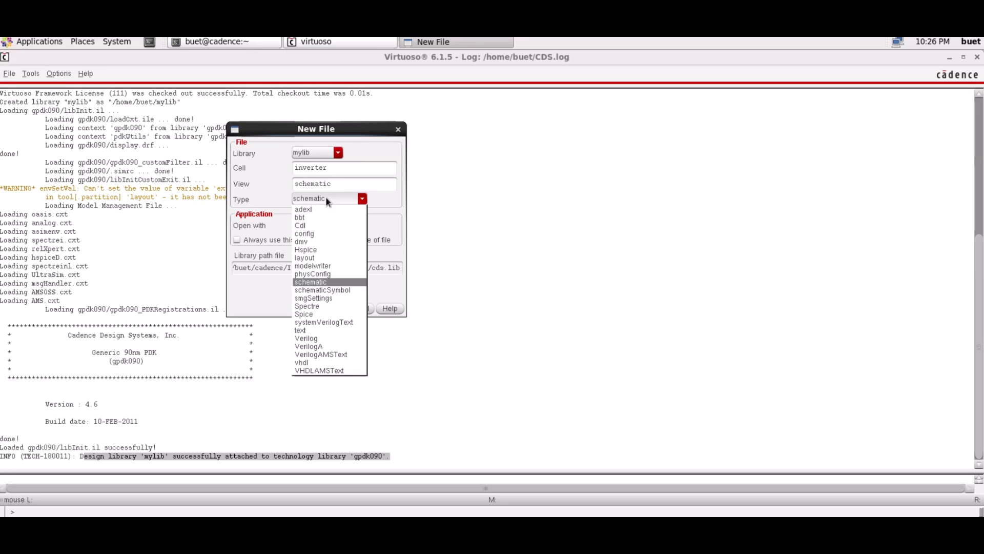
pyautogui.click(326, 200)
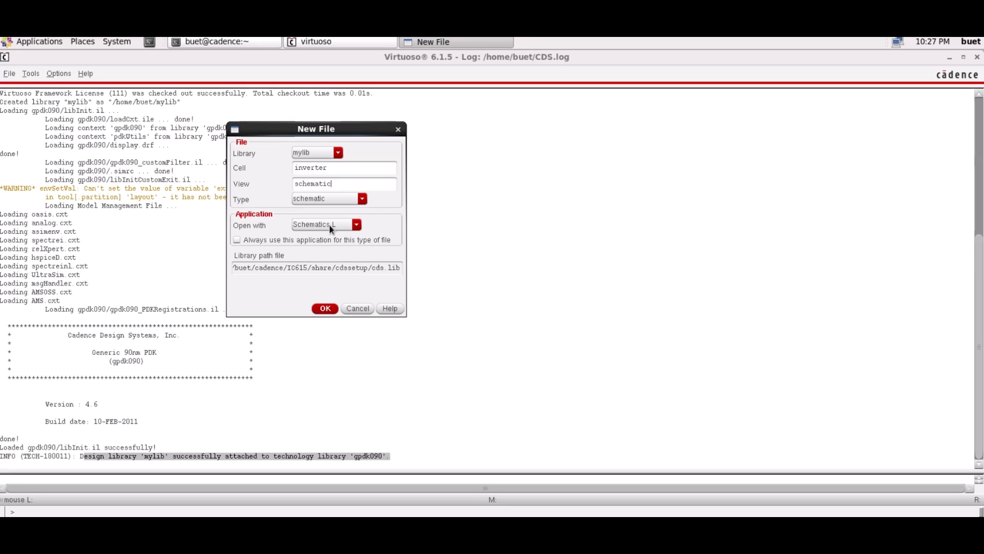
pyautogui.click(325, 308)
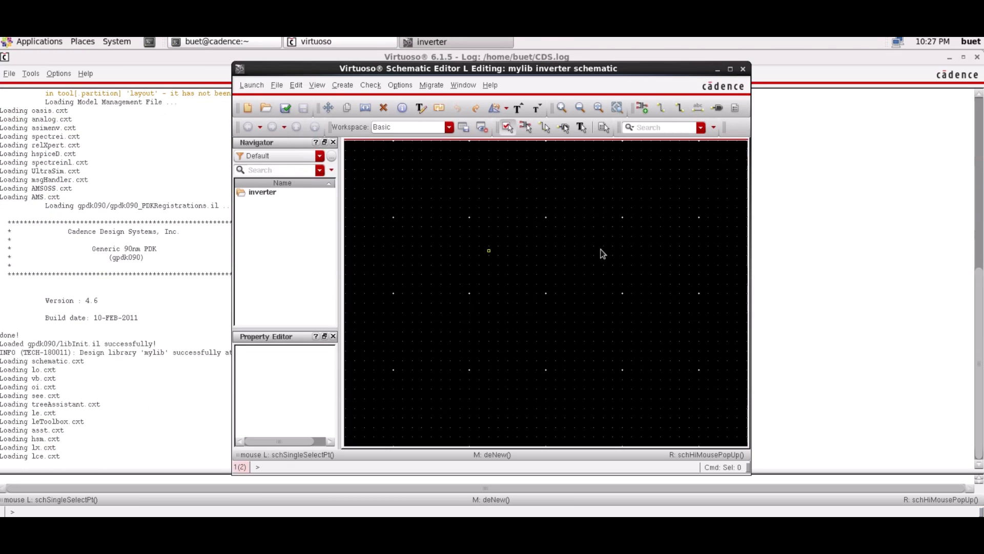
pyautogui.click(730, 70)
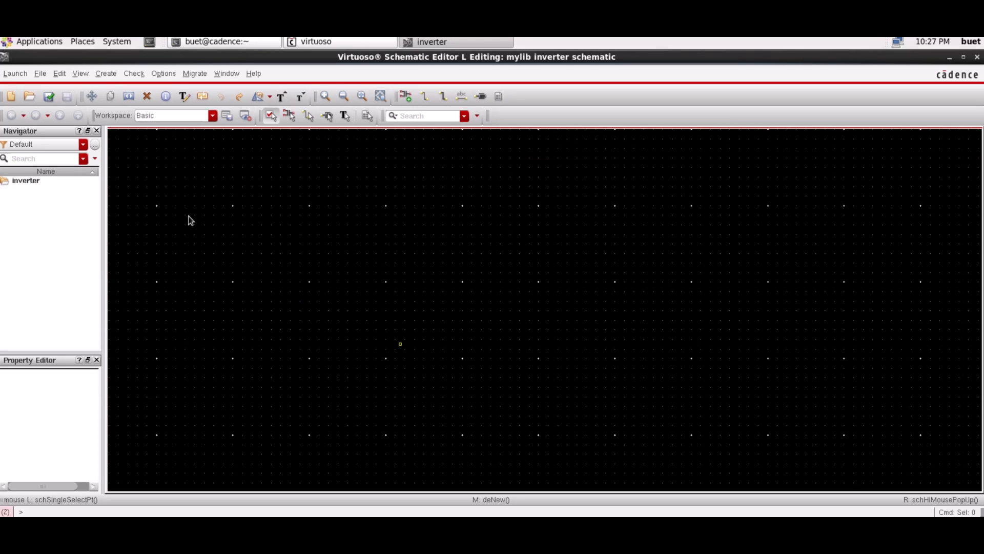
# Step: Place one symbol instance of nmos1v from the gpdk090 library in the empty inverter schematic
pyautogui.click(105, 74)
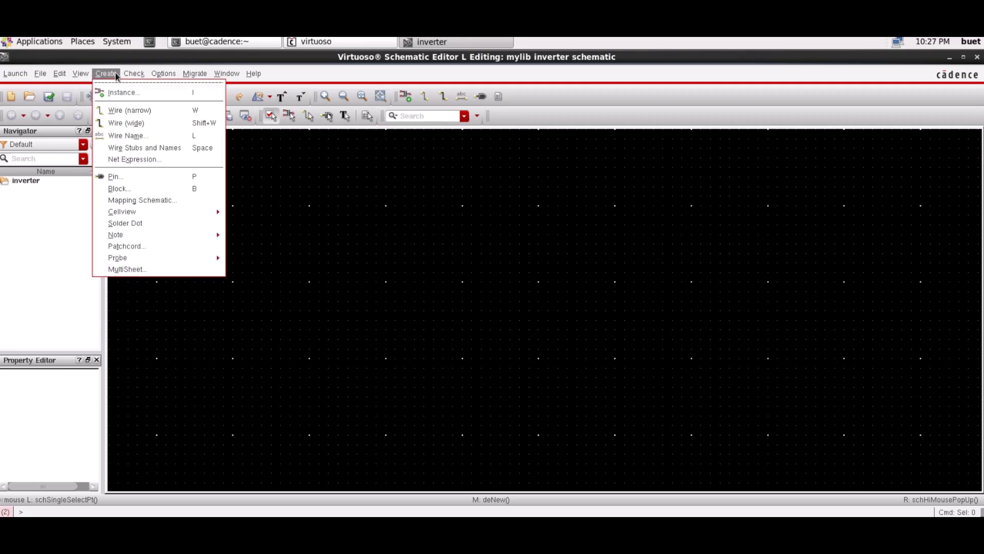
pyautogui.click(406, 277)
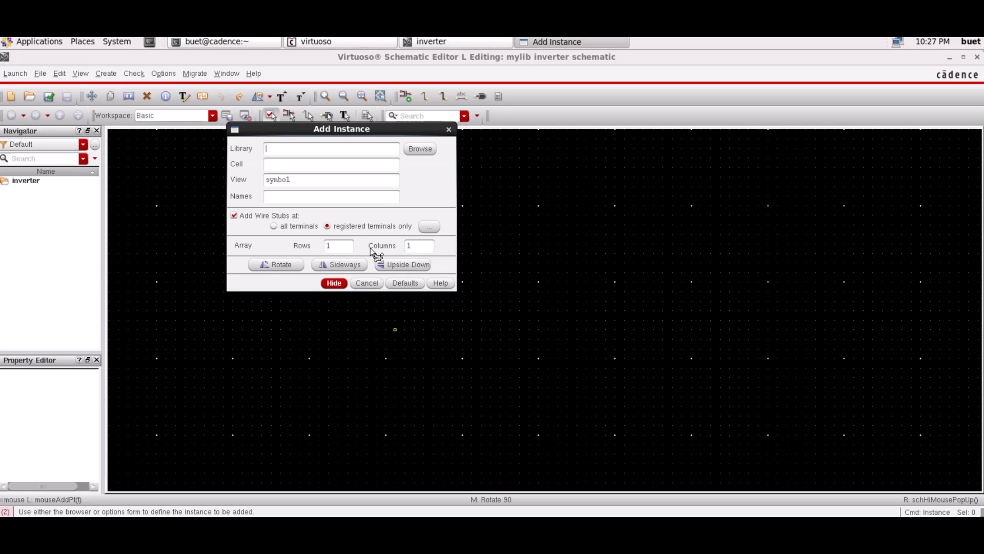
pyautogui.click(420, 150)
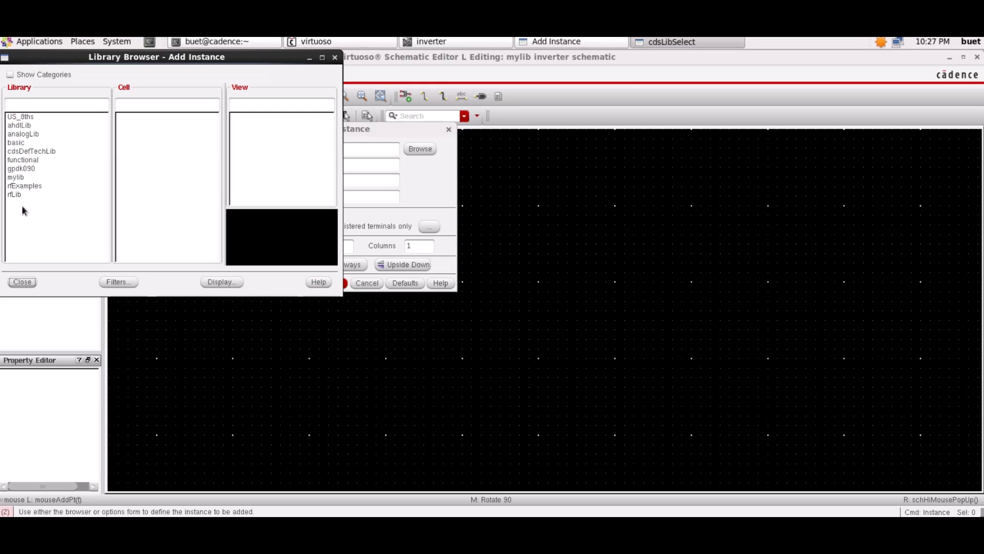
pyautogui.click(16, 177)
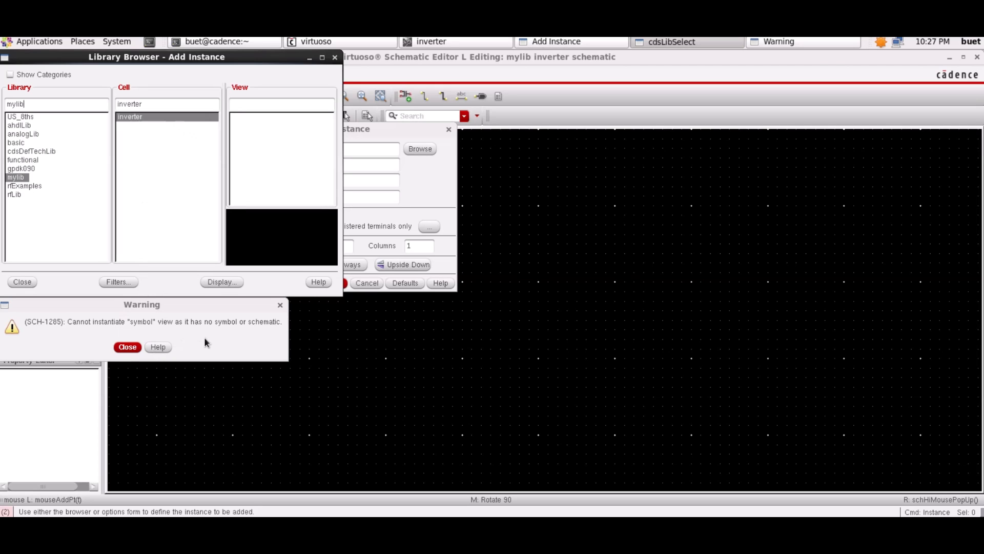
pyautogui.click(135, 348)
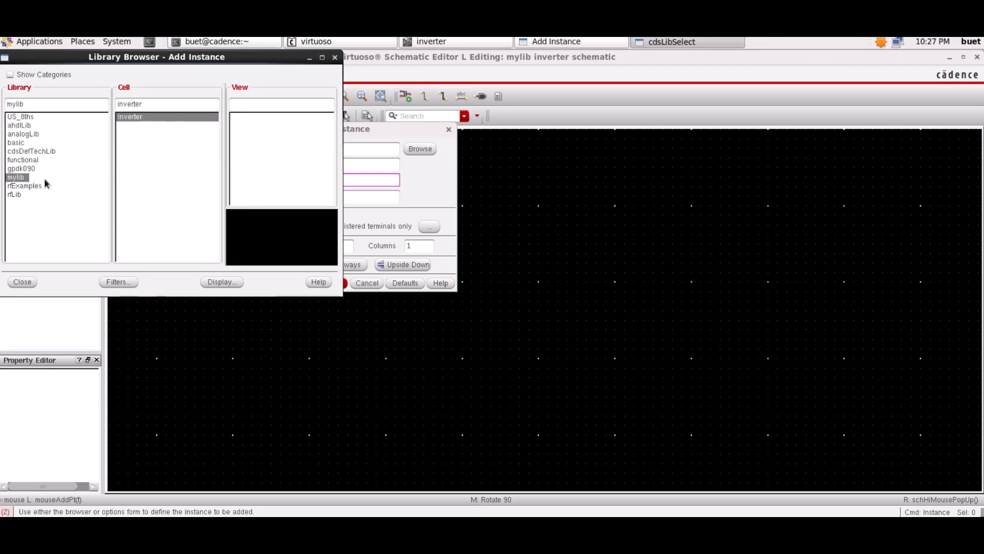
pyautogui.click(21, 168)
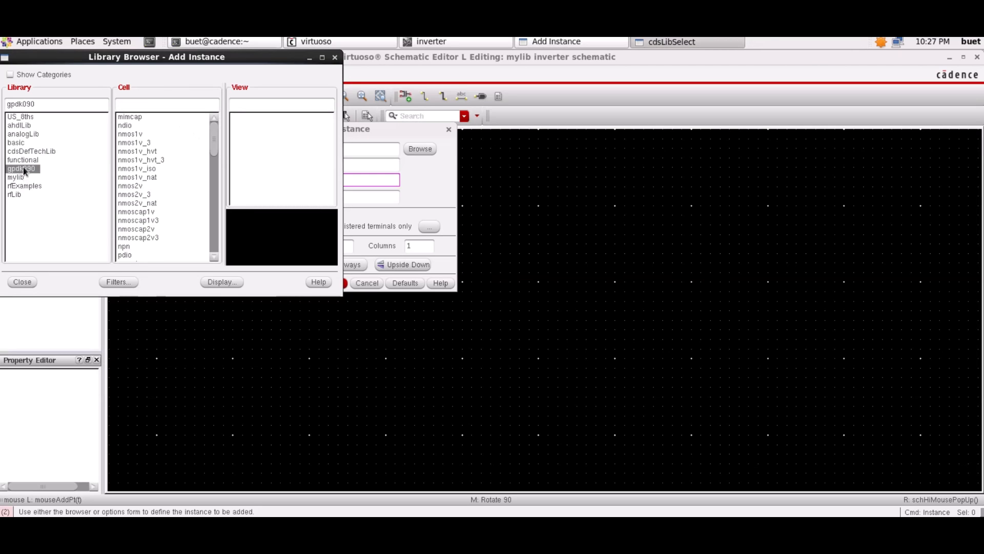
pyautogui.click(130, 135)
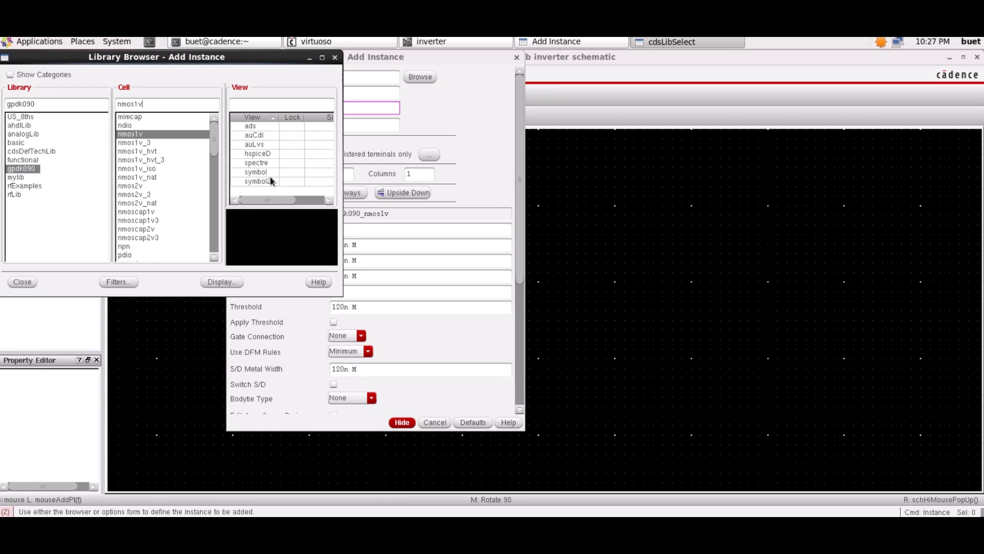
pyautogui.click(256, 173)
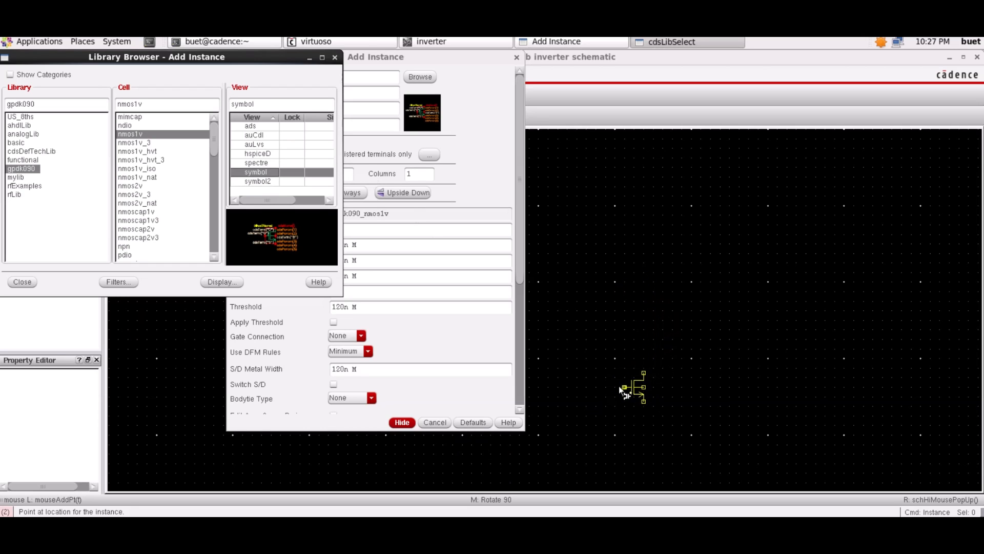
pyautogui.click(611, 367)
pyautogui.click(612, 363)
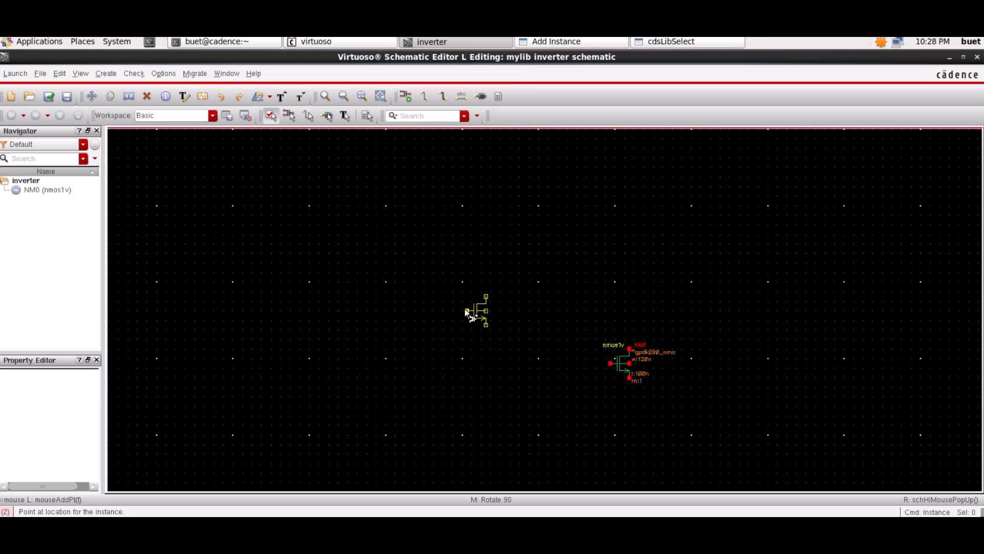
pyautogui.press('Escape')
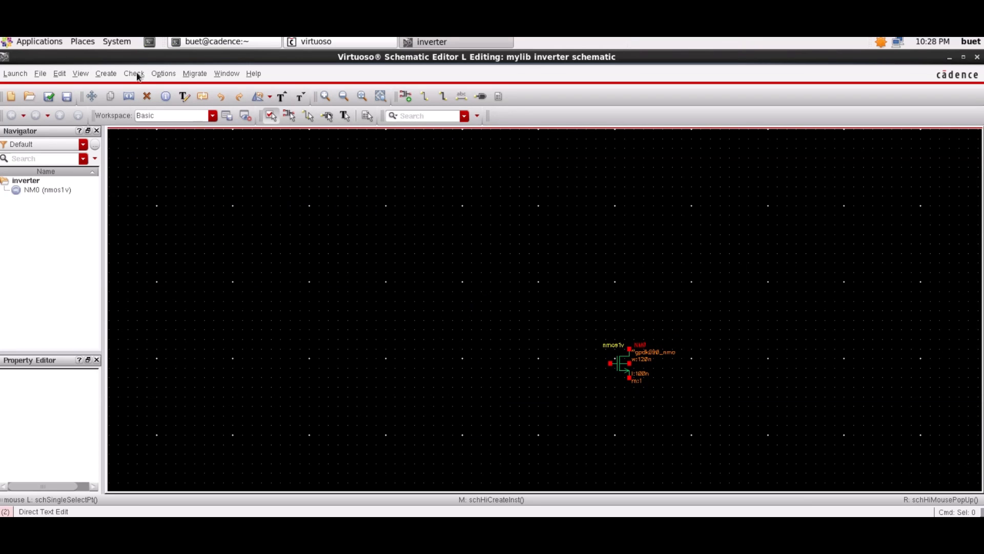
# Step: Place one symbol instance of pmos1v from the gpdk090 library directly above the NMOS transistor
pyautogui.press('i')
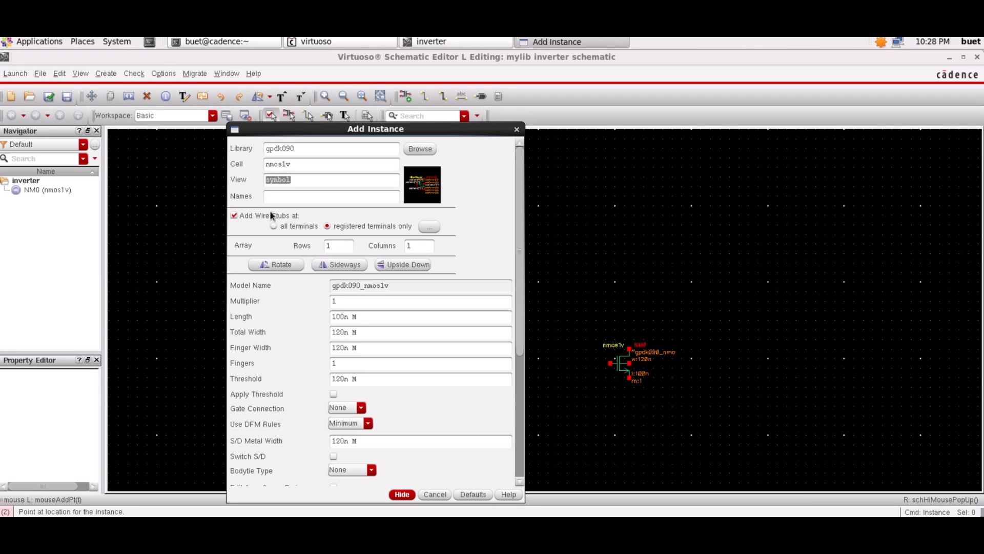
pyautogui.click(419, 150)
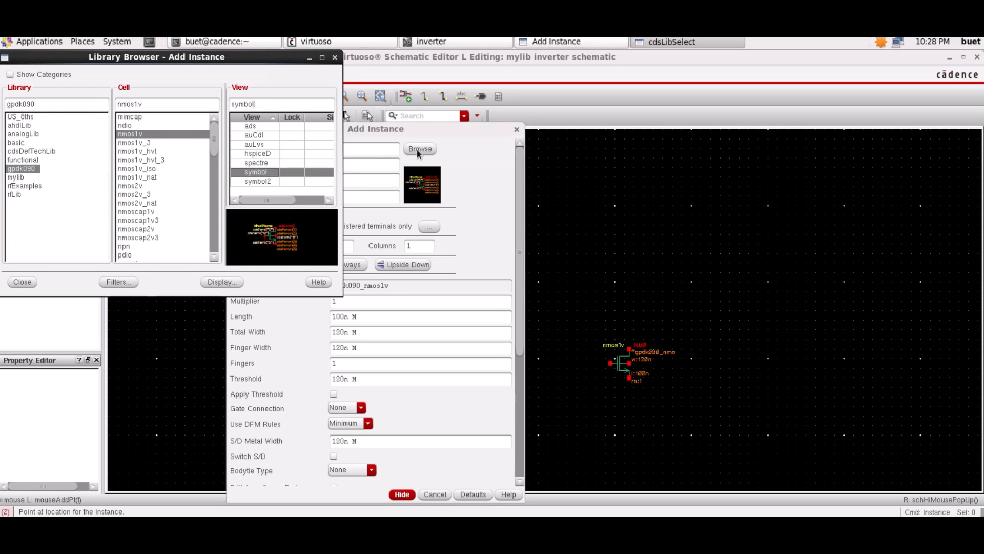
pyautogui.doubleClick(159, 104)
pyautogui.write('pmos')
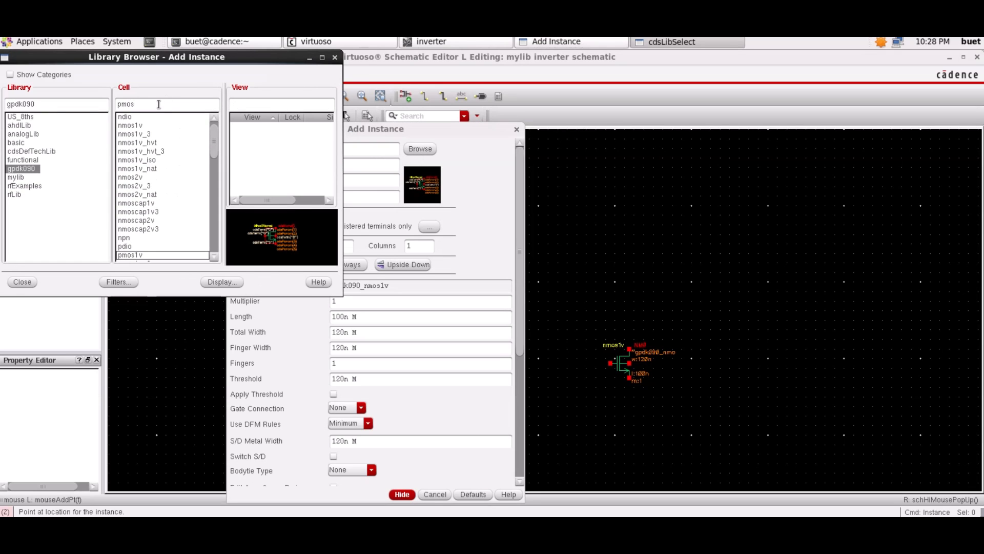
pyautogui.click(140, 254)
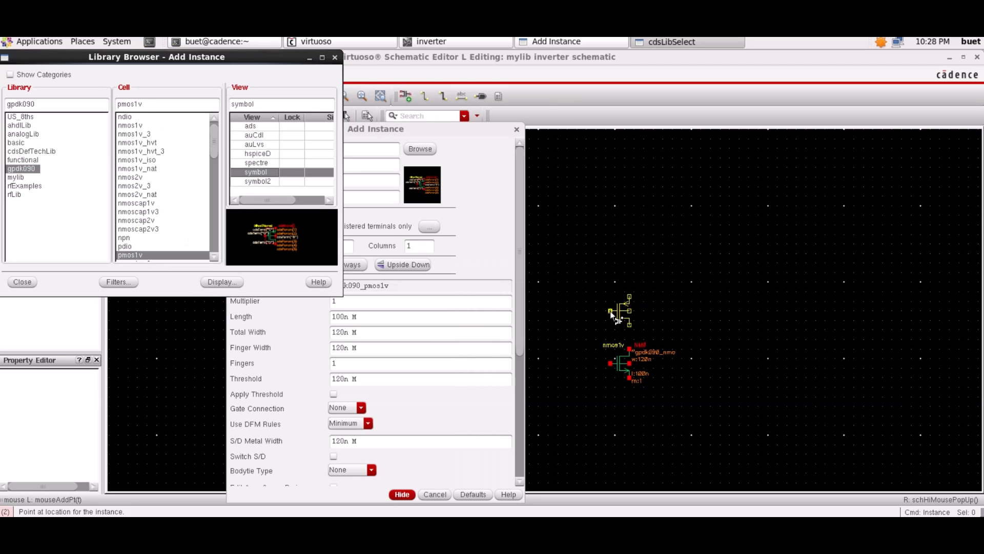
pyautogui.click(611, 314)
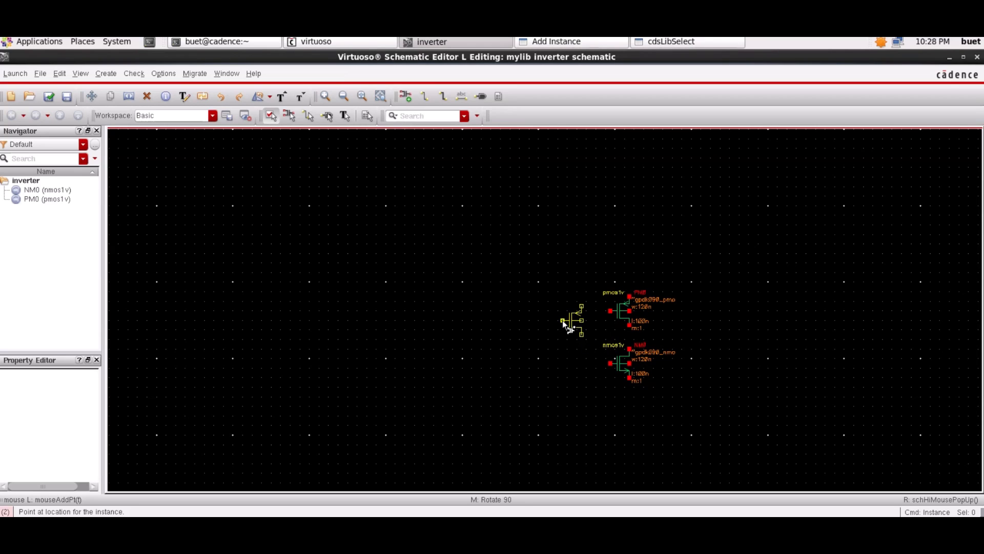
pyautogui.press('Escape')
# Step: Set the total width of the nmos1v transistor to 240n M in its object properties
pyautogui.click(618, 372)
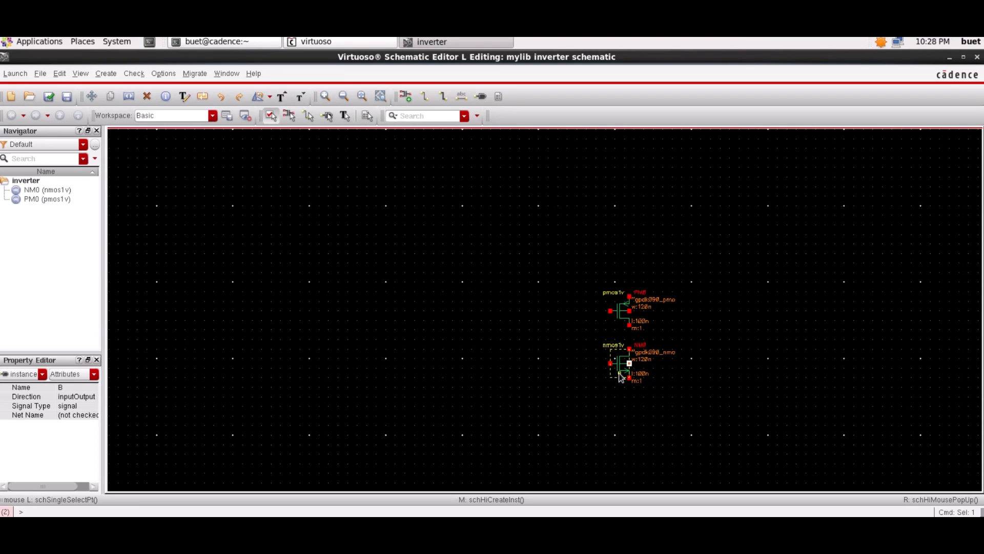
pyautogui.click(620, 374)
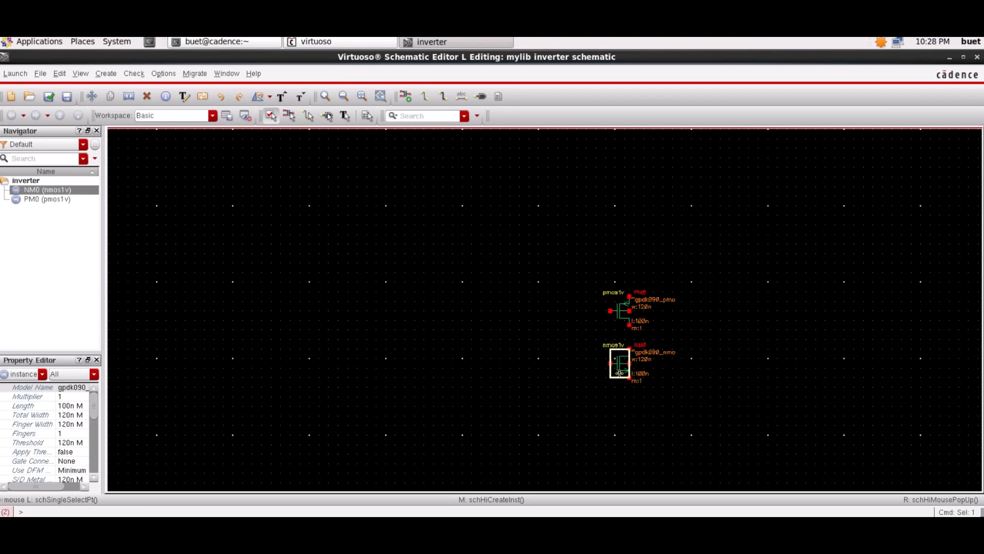
pyautogui.press('q')
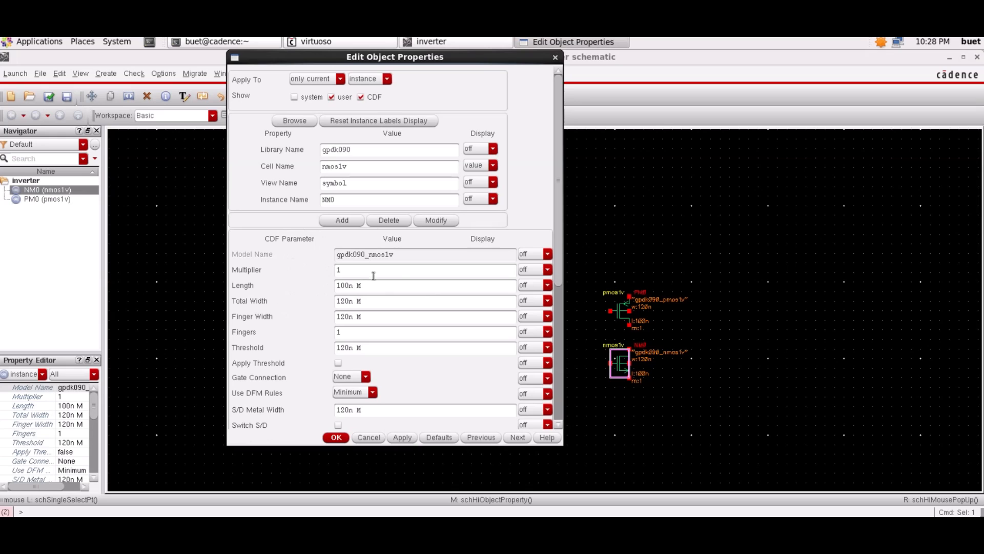
pyautogui.click(347, 301)
pyautogui.press('BackSpace')
pyautogui.press('BackSpace')
pyautogui.press('BackSpace')
pyautogui.write('240')
pyautogui.click(304, 354)
pyautogui.click(334, 437)
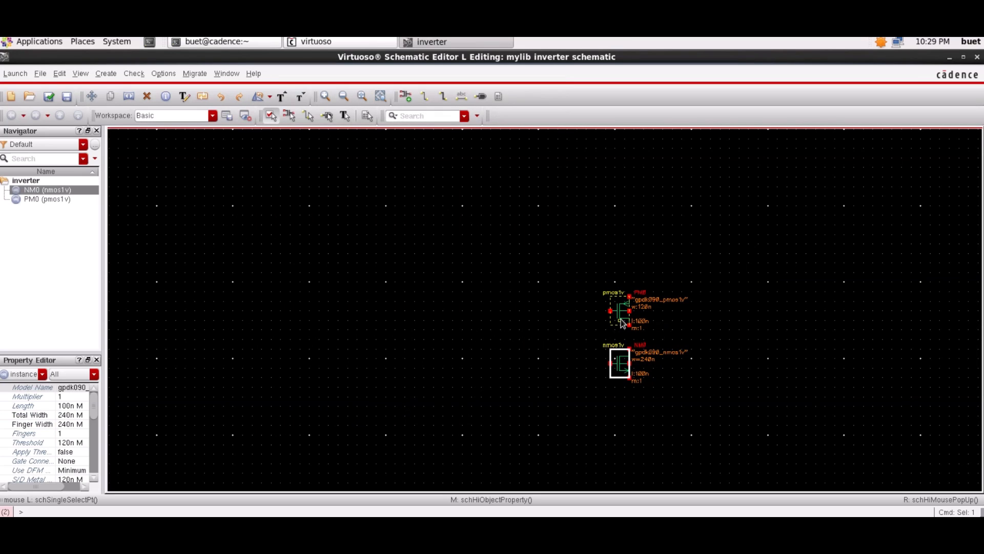
# Step: Set the total width of the pmos1v transistor to 480n M in its object properties
pyautogui.click(622, 321)
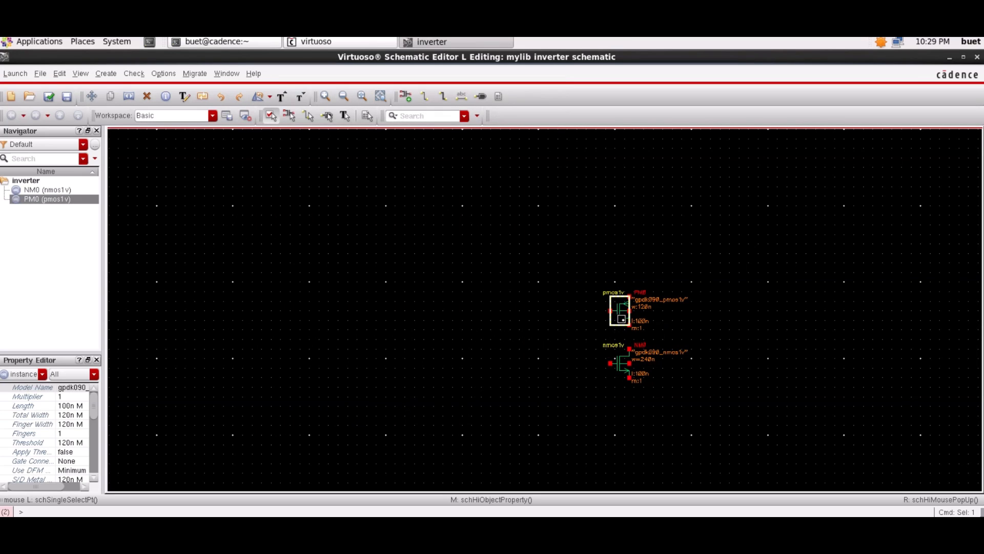
pyautogui.press('q')
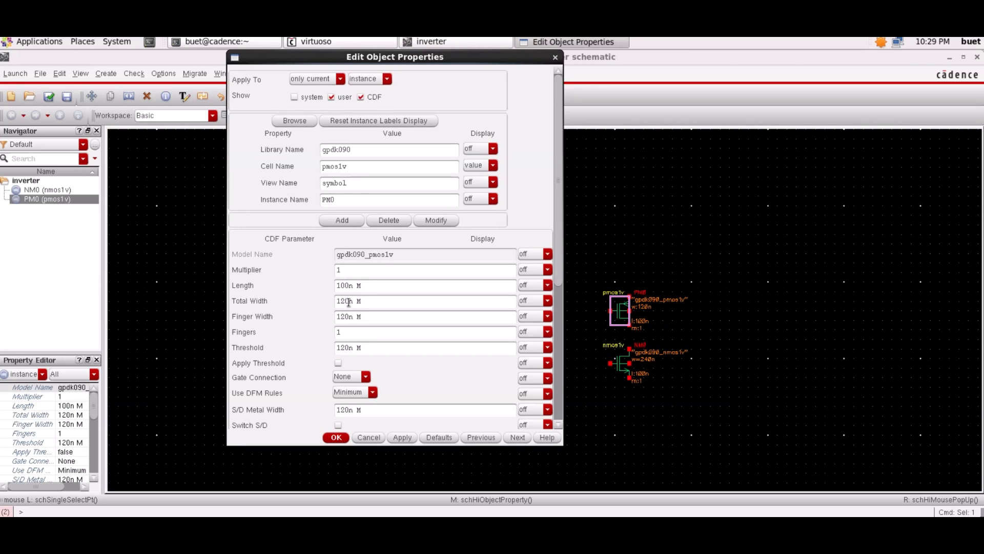
pyautogui.click(350, 303)
pyautogui.press('BackSpace')
pyautogui.press('BackSpace')
pyautogui.press('BackSpace')
pyautogui.write('480')
pyautogui.click(335, 436)
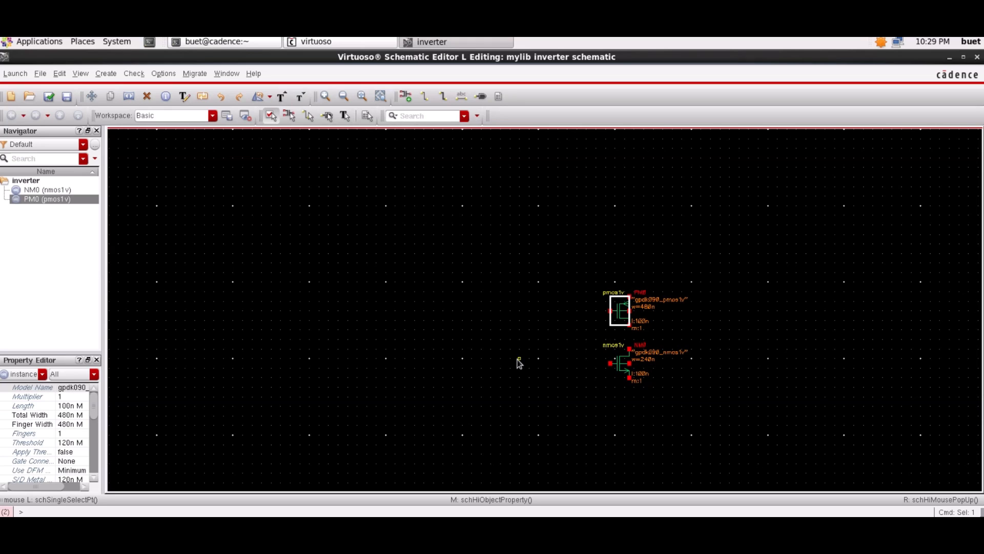
# Step: Add an input pin named in on the gate side of the transistors, midway between the PMOS and NMOS
pyautogui.click(105, 73)
pyautogui.click(112, 176)
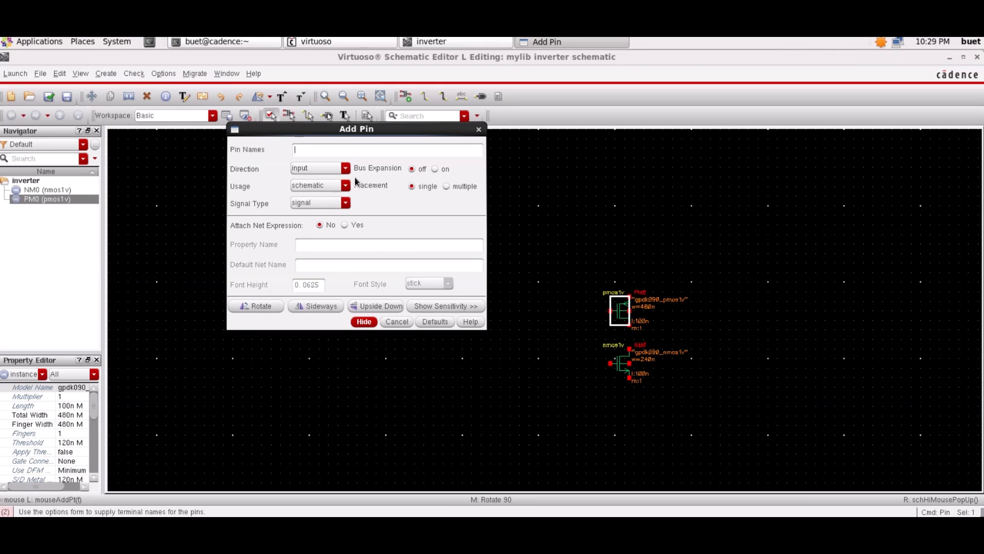
pyautogui.write('in')
pyautogui.click(332, 171)
pyautogui.click(331, 169)
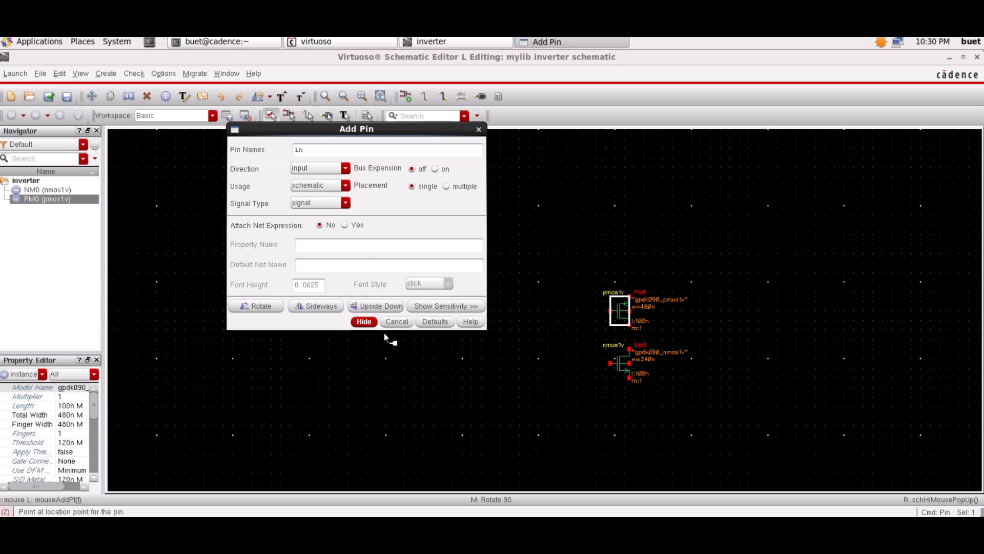
pyautogui.click(579, 335)
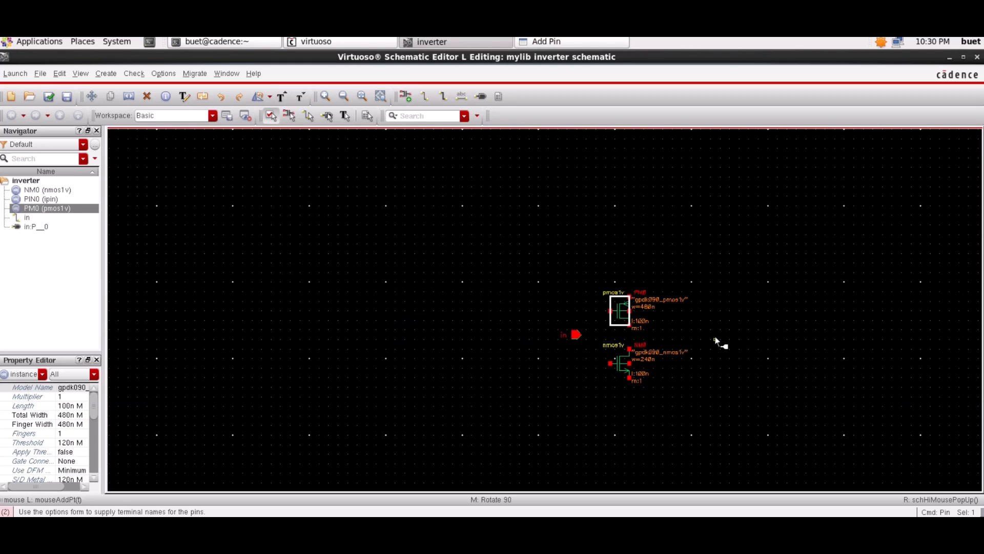
pyautogui.click(106, 73)
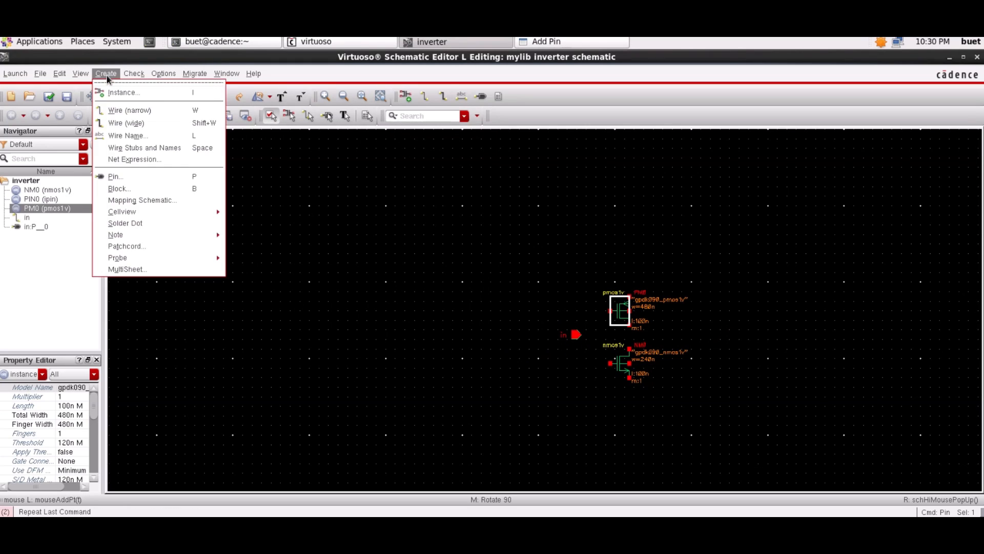
pyautogui.click(148, 180)
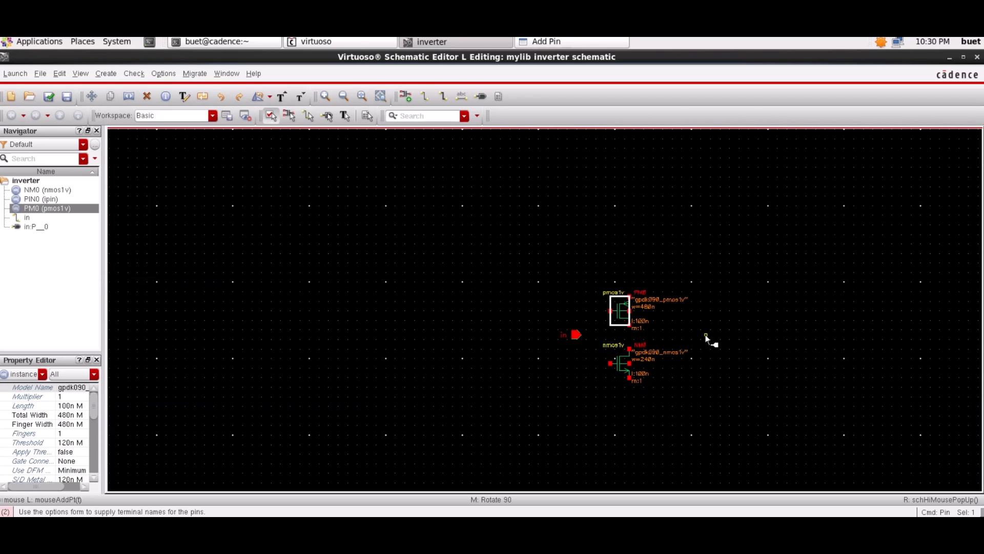
pyautogui.press('Escape')
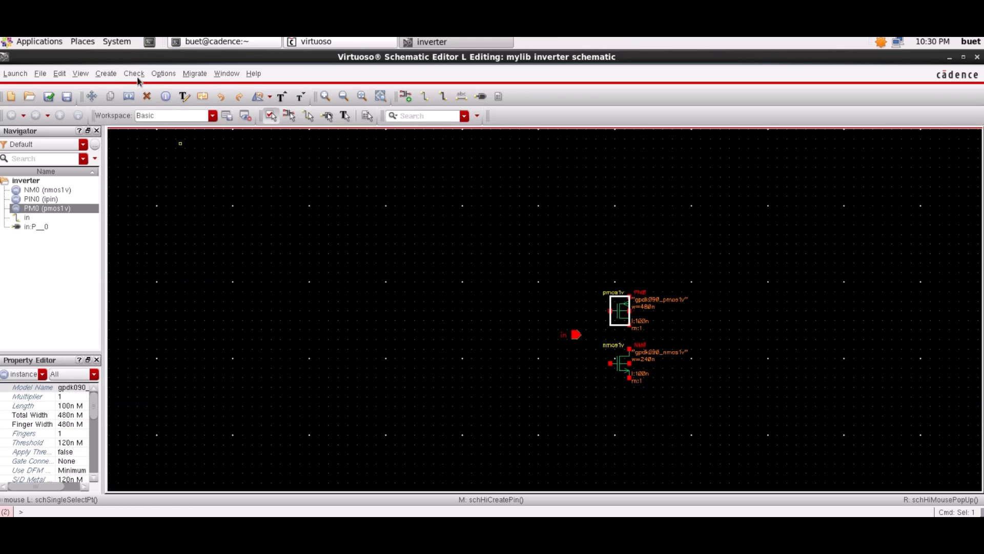
# Step: Add a pin named out with output direction on the drain side of the transistors, level with the in pin
pyautogui.click(101, 77)
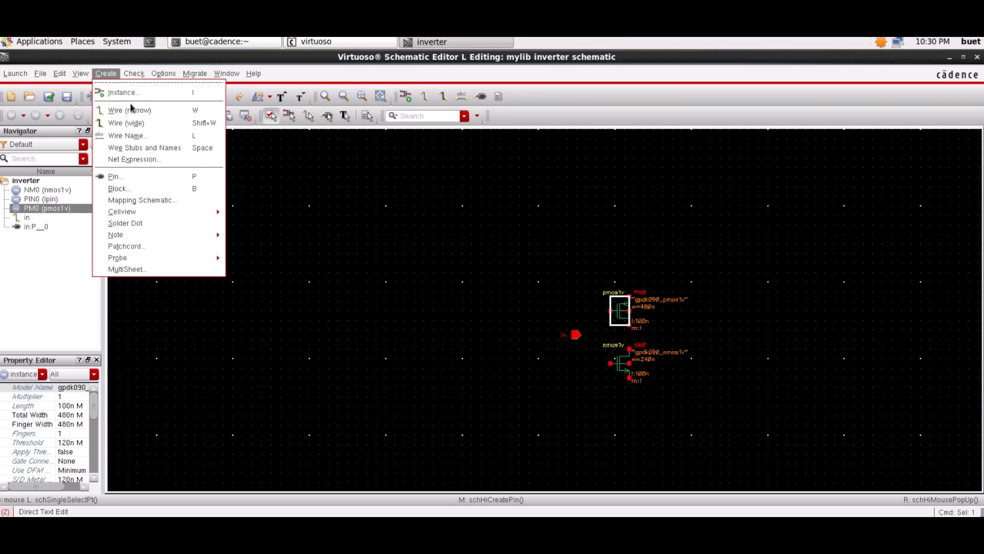
pyautogui.click(131, 176)
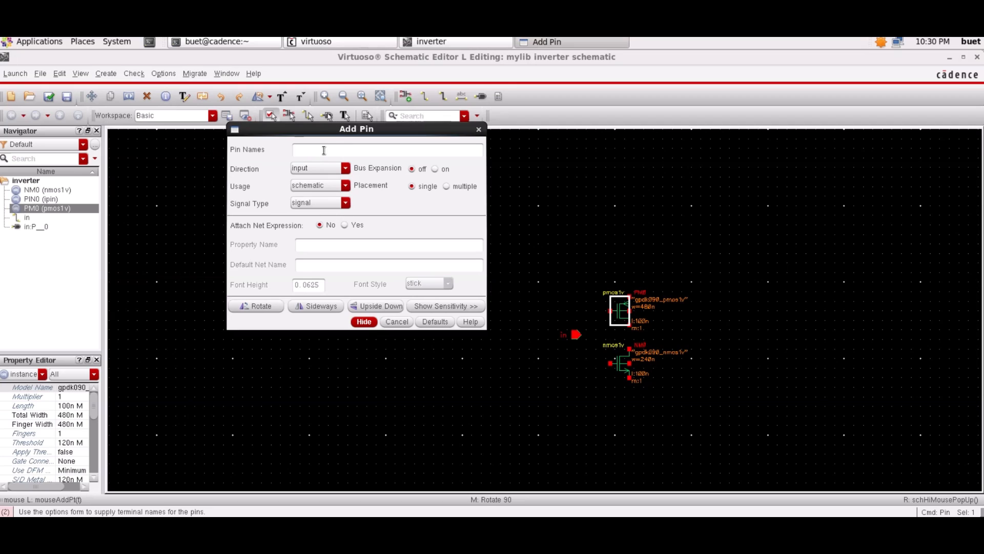
pyautogui.write('out')
pyautogui.click(338, 169)
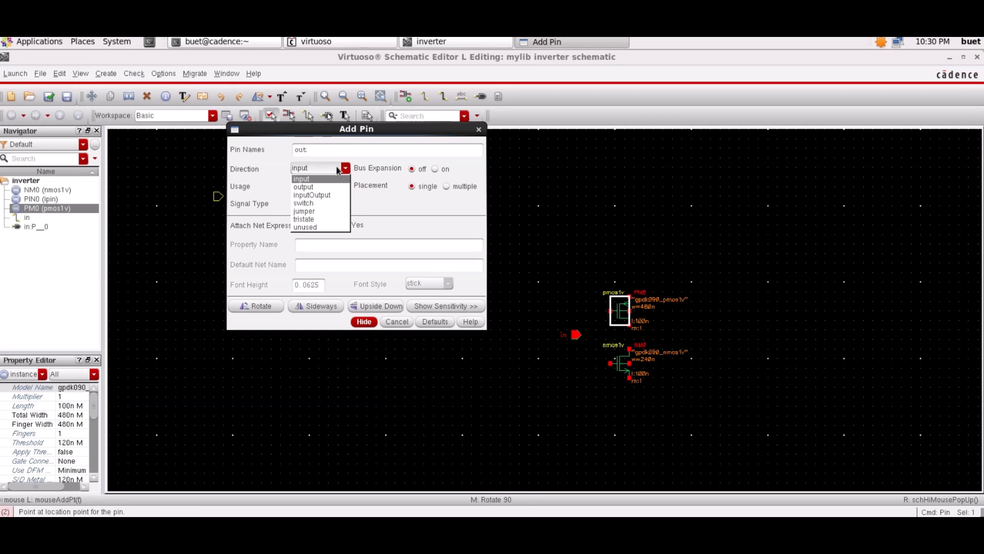
pyautogui.click(318, 187)
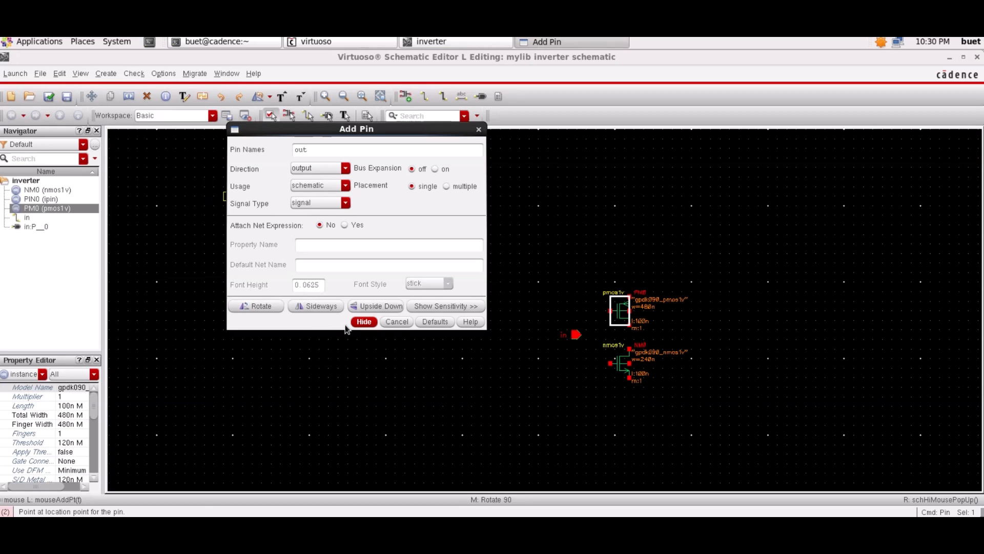
pyautogui.click(672, 332)
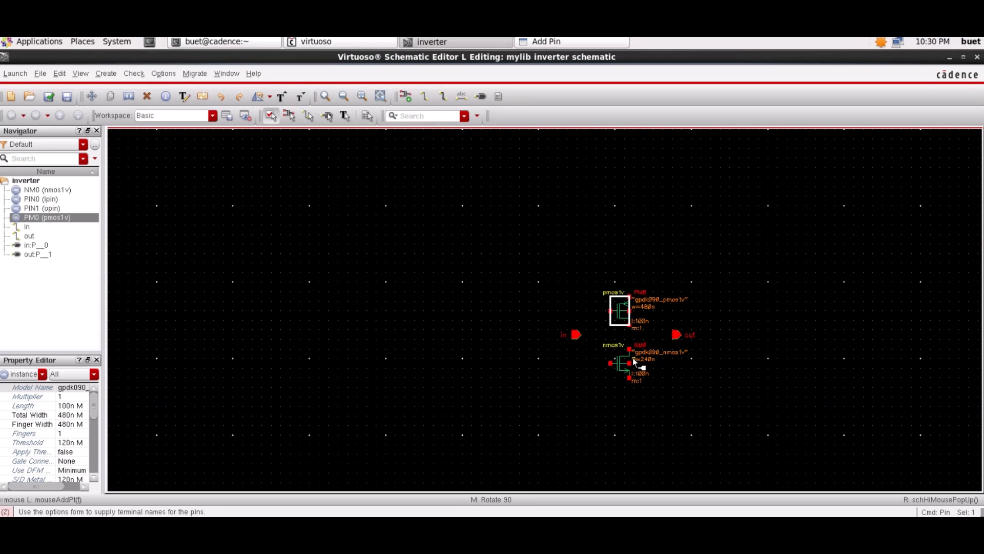
pyautogui.press('Escape')
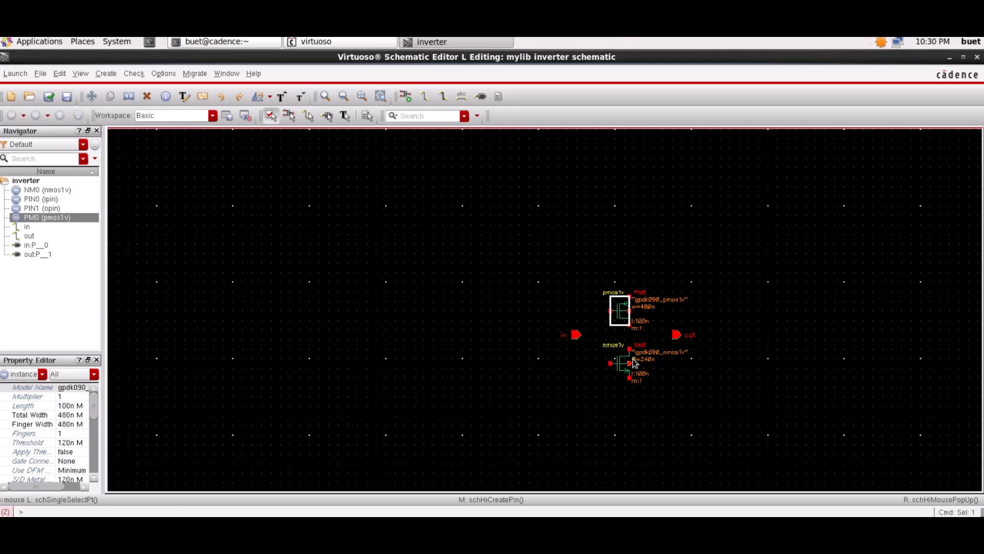
pyautogui.click(549, 365)
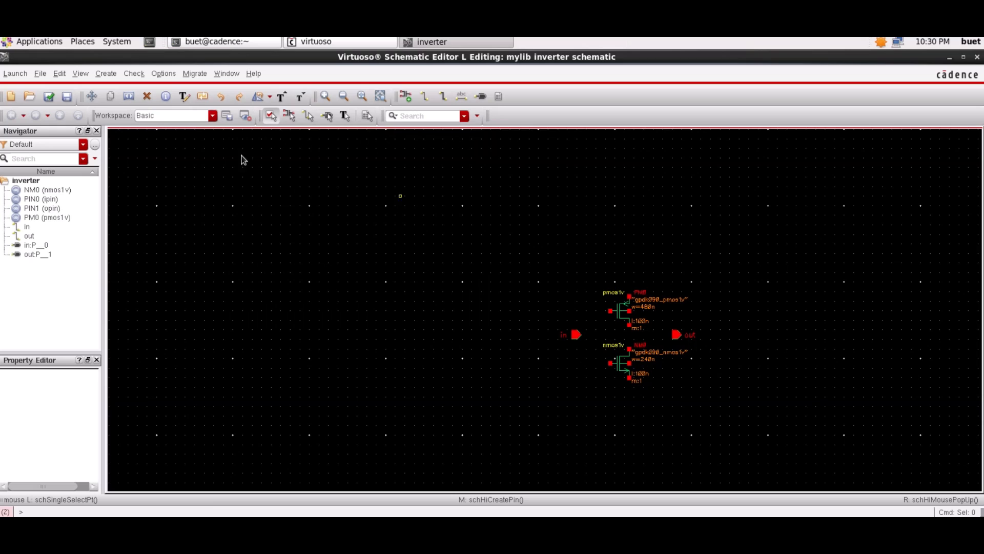
# Step: Check and save the inverter schematic and dismiss the check report
pyautogui.click(135, 74)
pyautogui.click(137, 75)
pyautogui.click(48, 97)
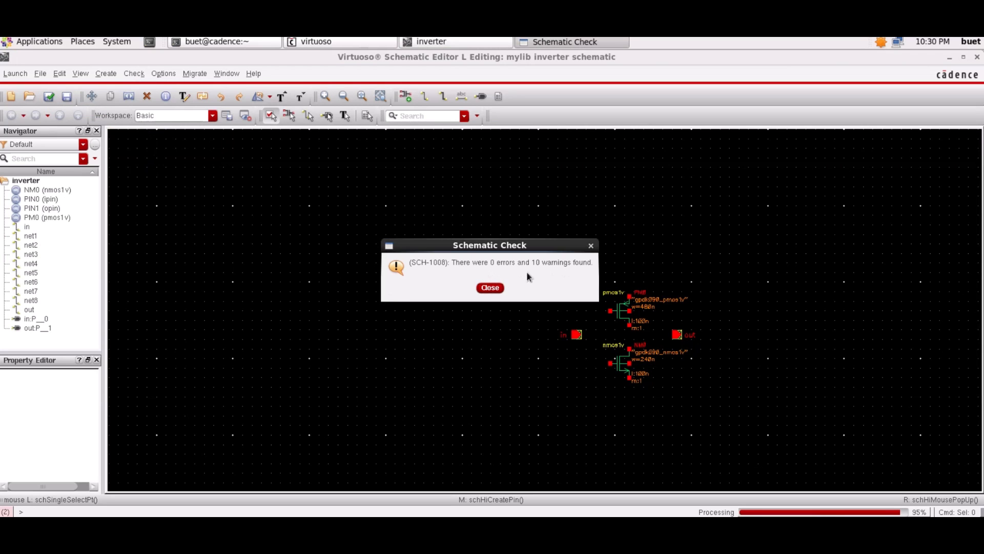
pyautogui.click(490, 287)
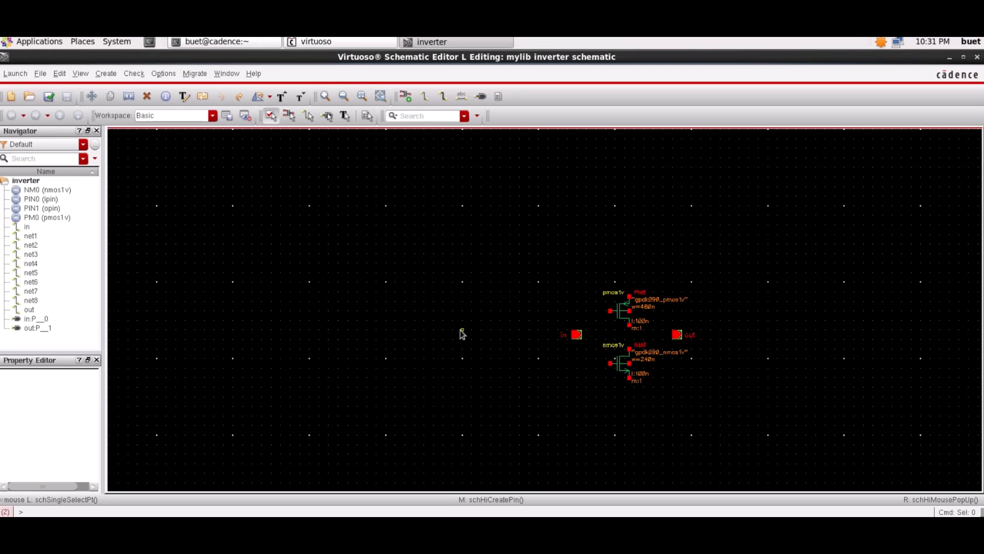
# Step: Wire the gates of the PMOS and NMOS transistors together to the in pin
pyautogui.click(106, 74)
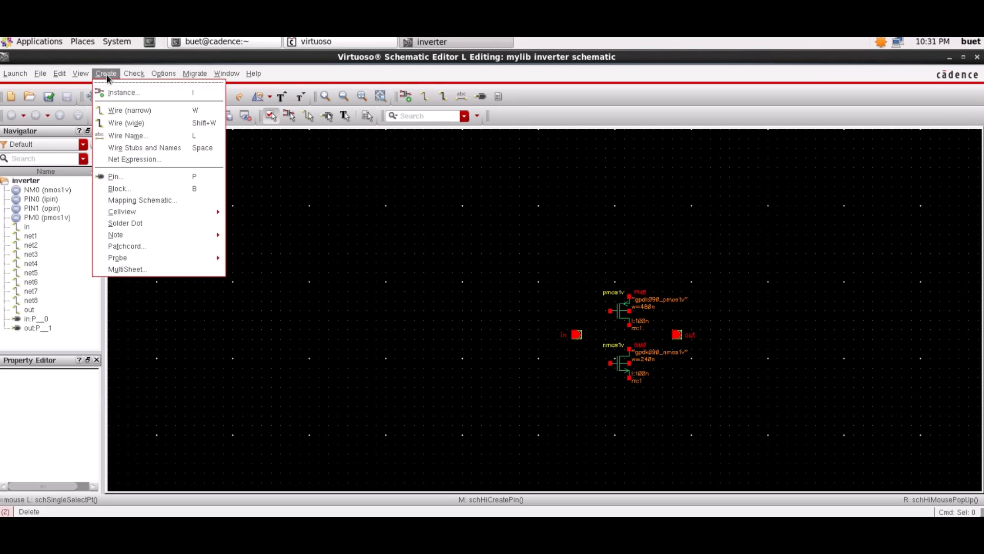
pyautogui.click(107, 76)
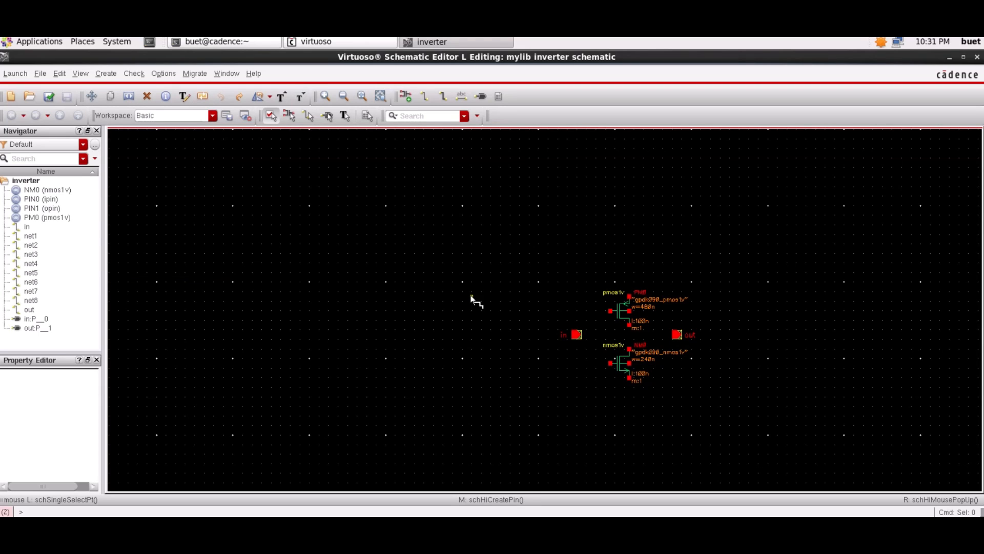
pyautogui.press('w')
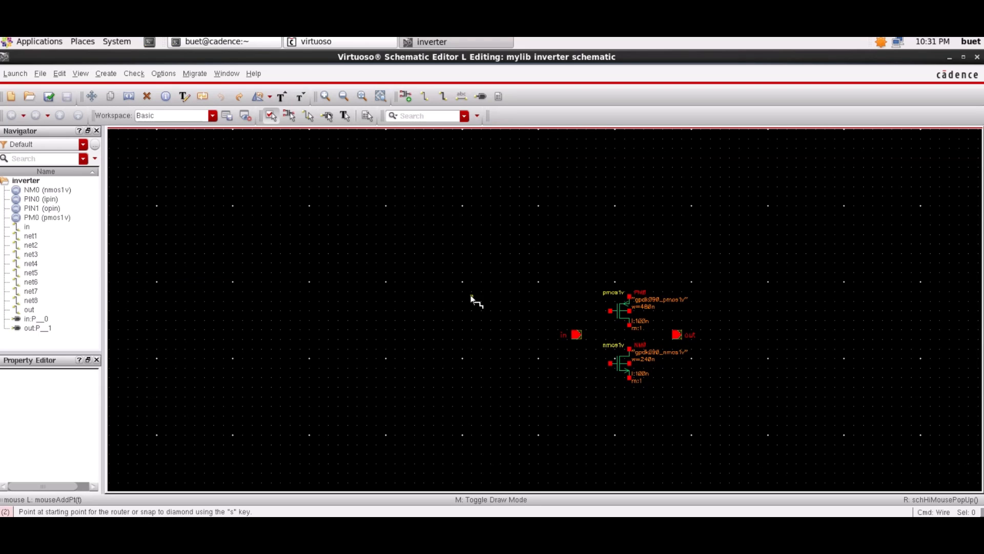
pyautogui.click(610, 311)
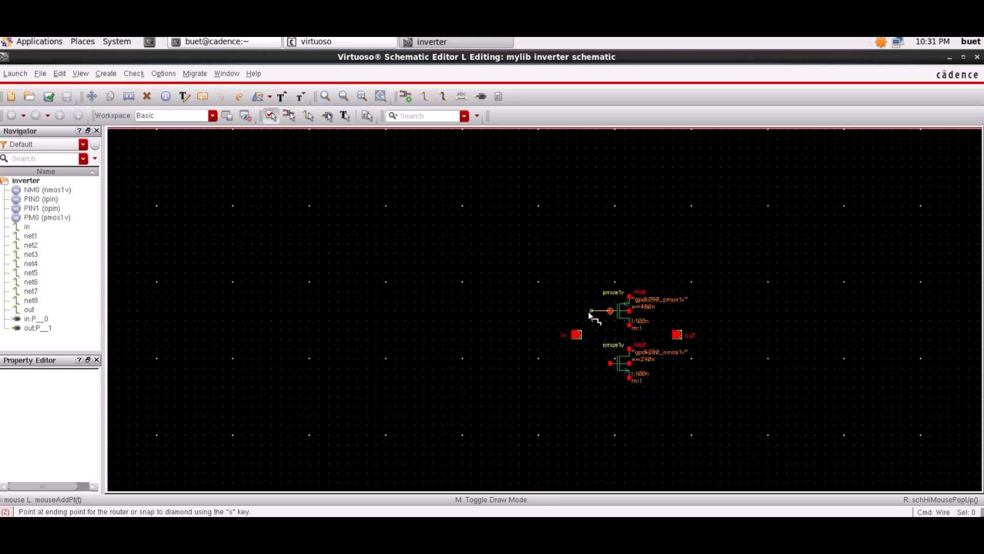
pyautogui.click(592, 321)
pyautogui.click(577, 333)
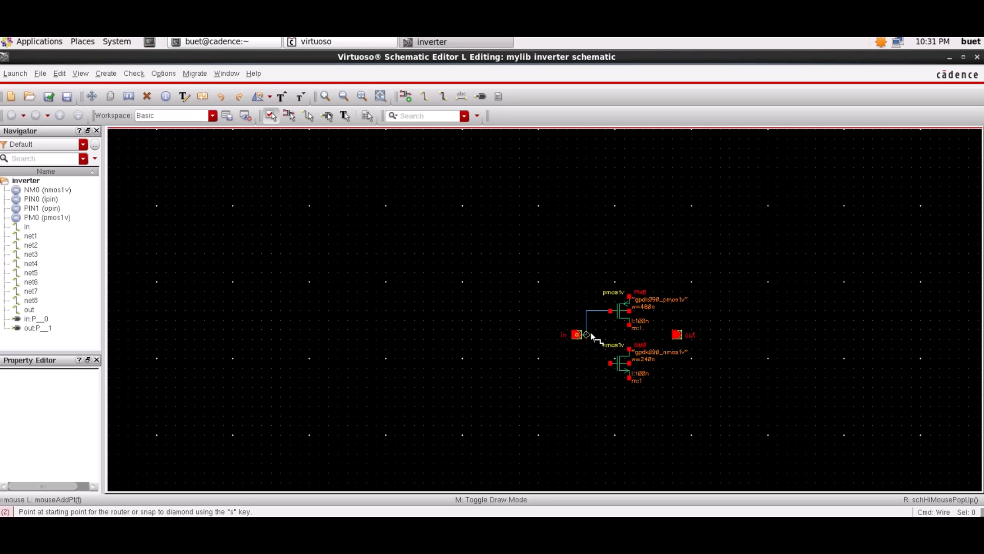
pyautogui.click(610, 364)
# Step: Wire the PMOS drain to the NMOS drain and connect the out pin to that wire
pyautogui.click(629, 325)
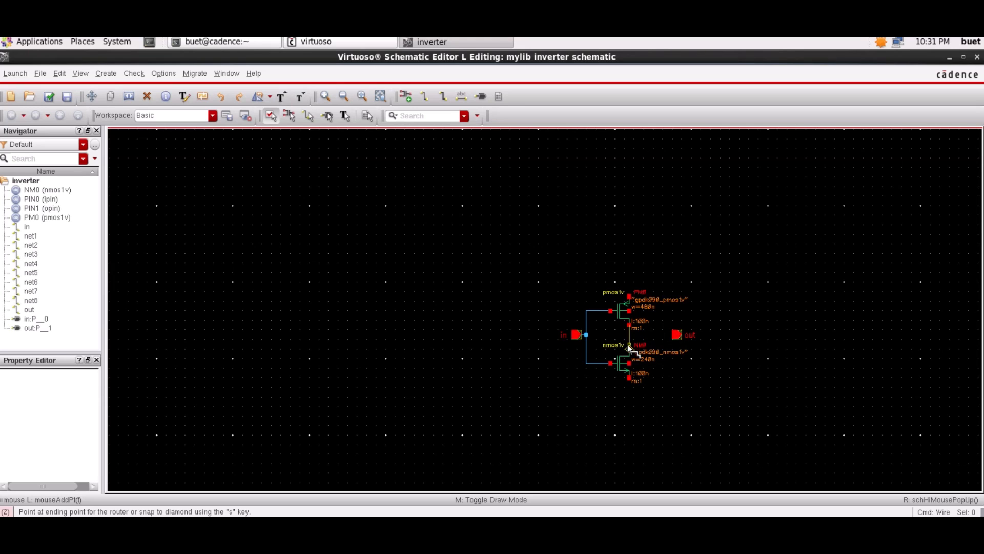
pyautogui.click(629, 350)
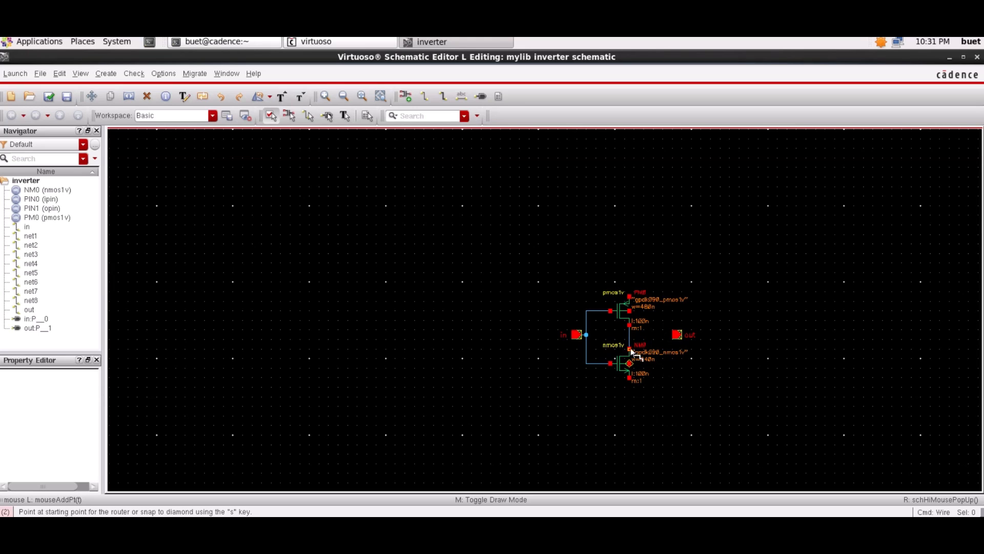
pyautogui.click(677, 334)
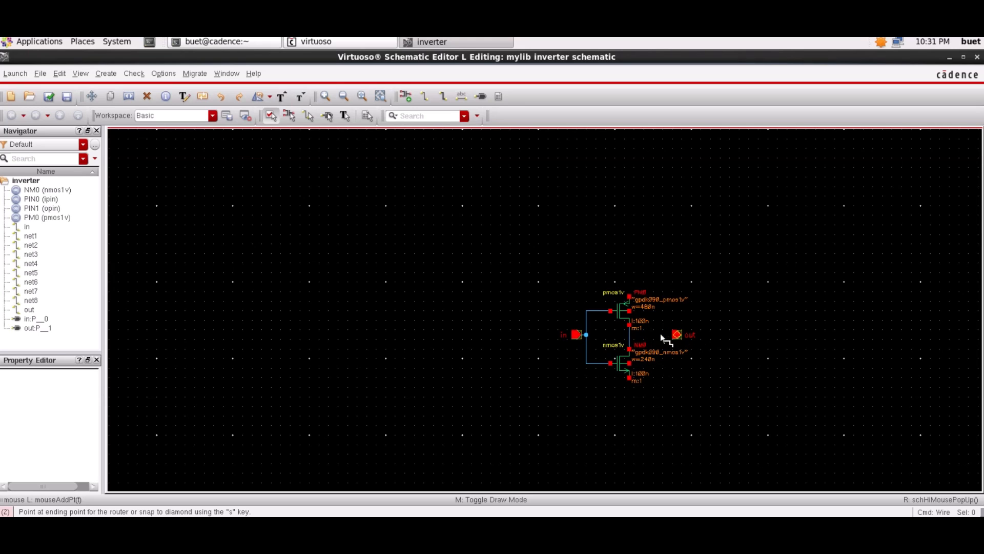
pyautogui.click(629, 334)
pyautogui.press('Escape')
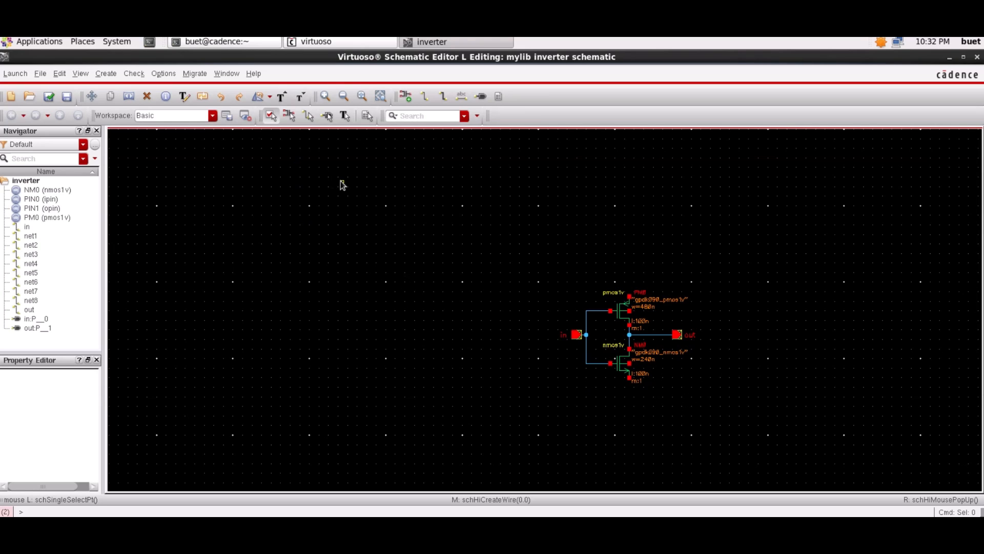
pyautogui.press('p')
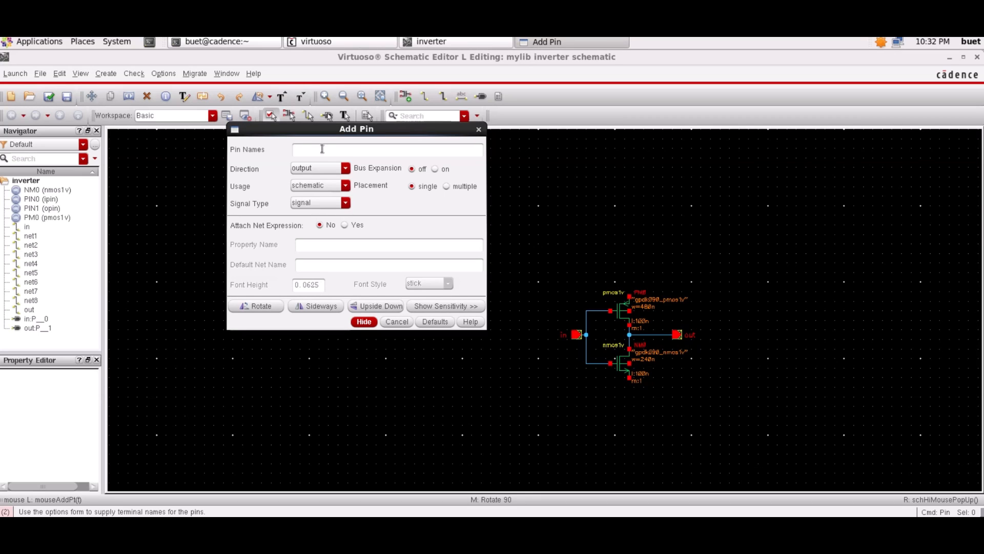
pyautogui.click(397, 322)
pyautogui.click(135, 73)
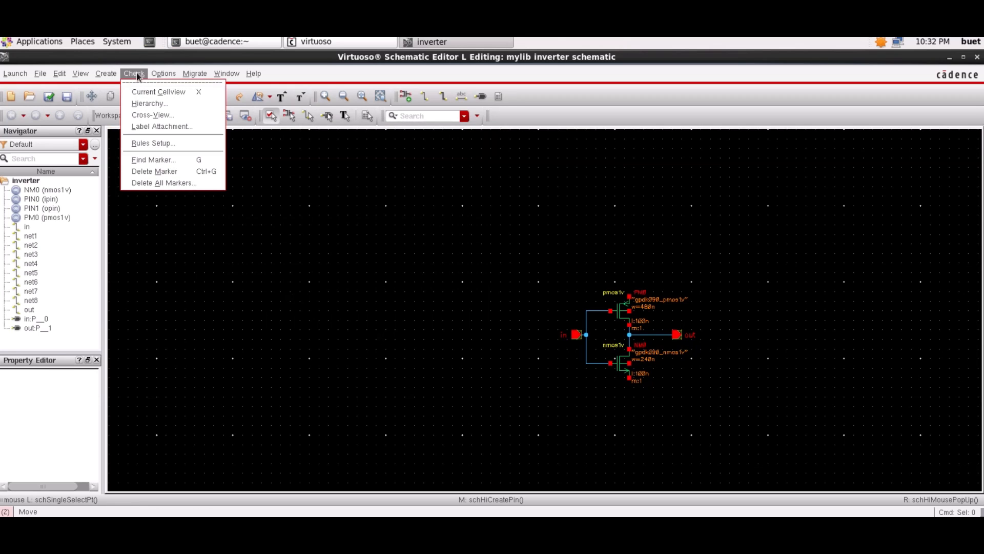
pyautogui.click(134, 74)
pyautogui.click(106, 74)
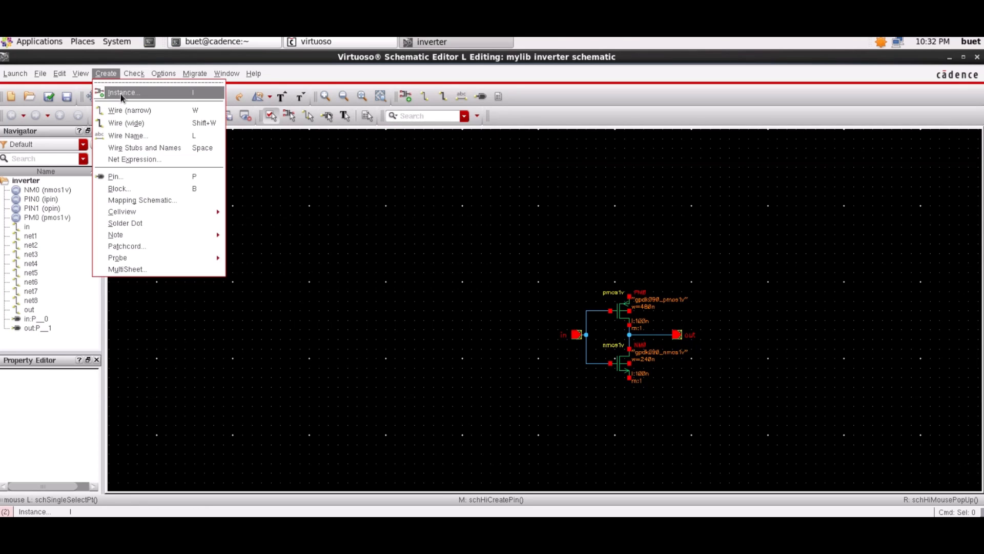
pyautogui.click(121, 92)
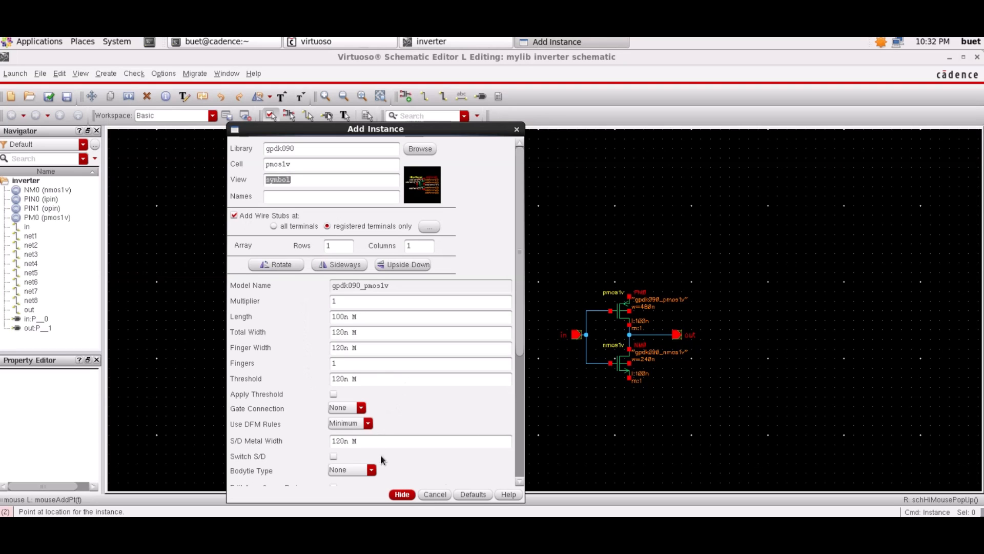
pyautogui.click(430, 493)
# Step: Place a vdd symbol from analogLib directly above the PMOS source terminal
pyautogui.click(106, 73)
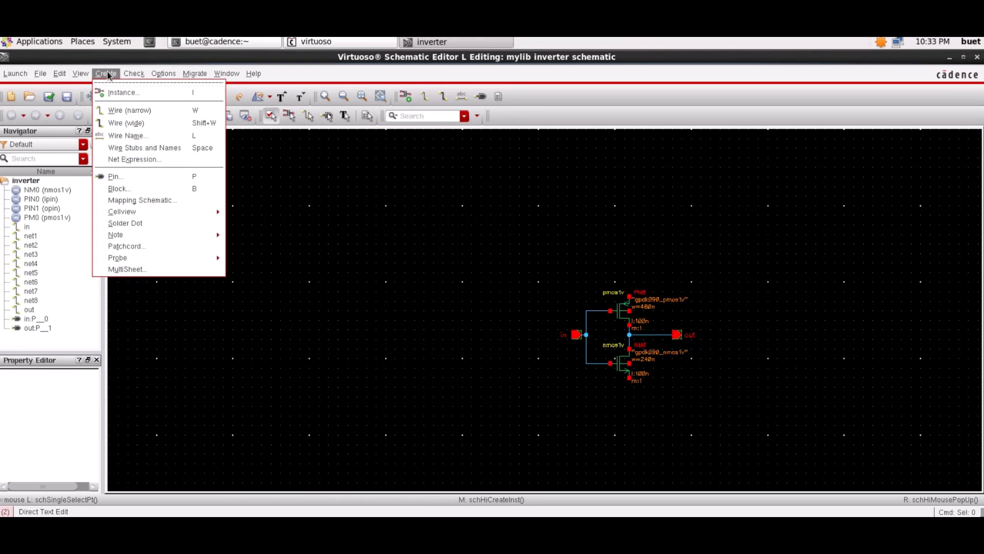
pyautogui.moveTo(212, 208)
pyautogui.click(175, 92)
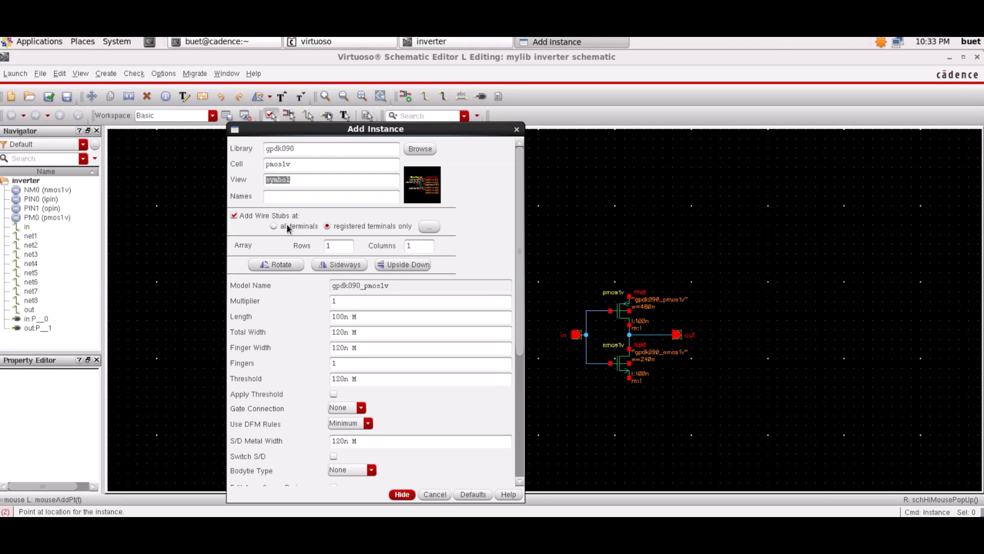
pyautogui.click(421, 150)
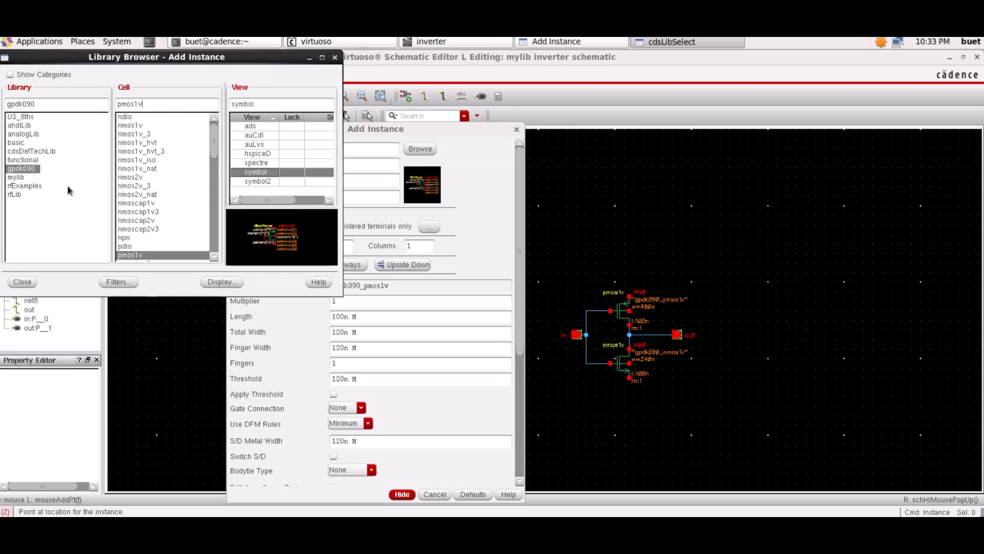
pyautogui.click(23, 133)
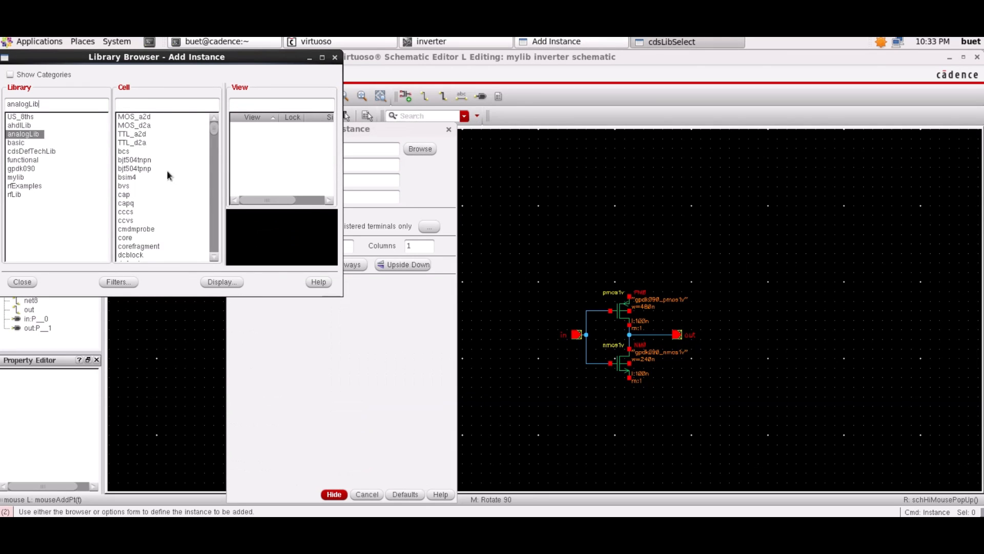
pyautogui.click(140, 104)
pyautogui.write('vdd')
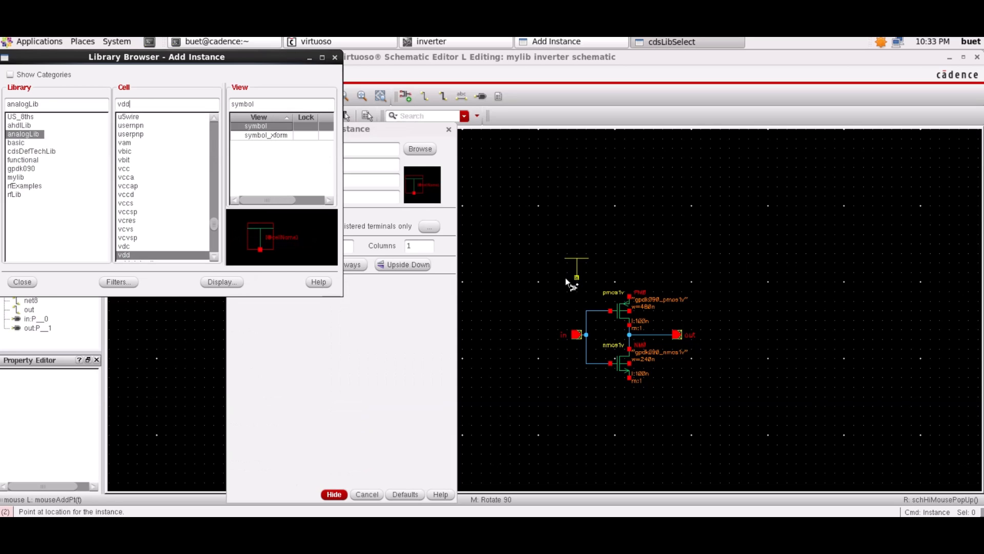
pyautogui.click(629, 272)
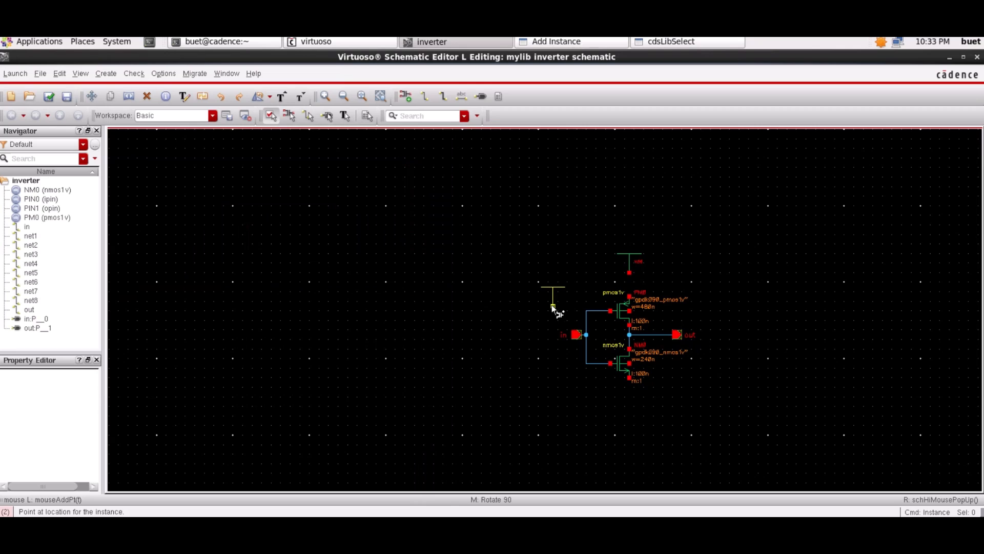
pyautogui.press('Escape')
# Step: Place a gnd symbol from analogLib directly below the NMOS source terminal
pyautogui.click(106, 74)
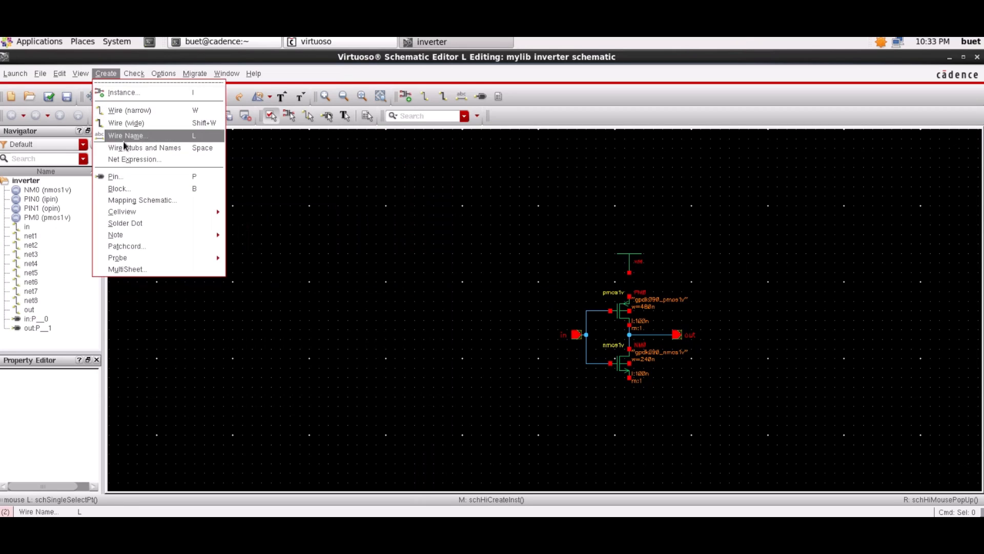
pyautogui.click(150, 91)
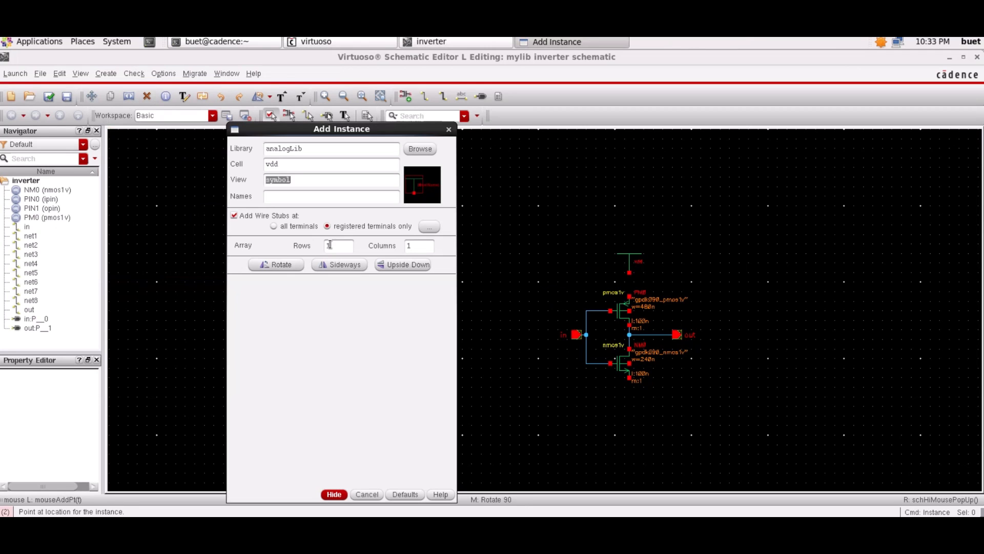
pyautogui.click(406, 149)
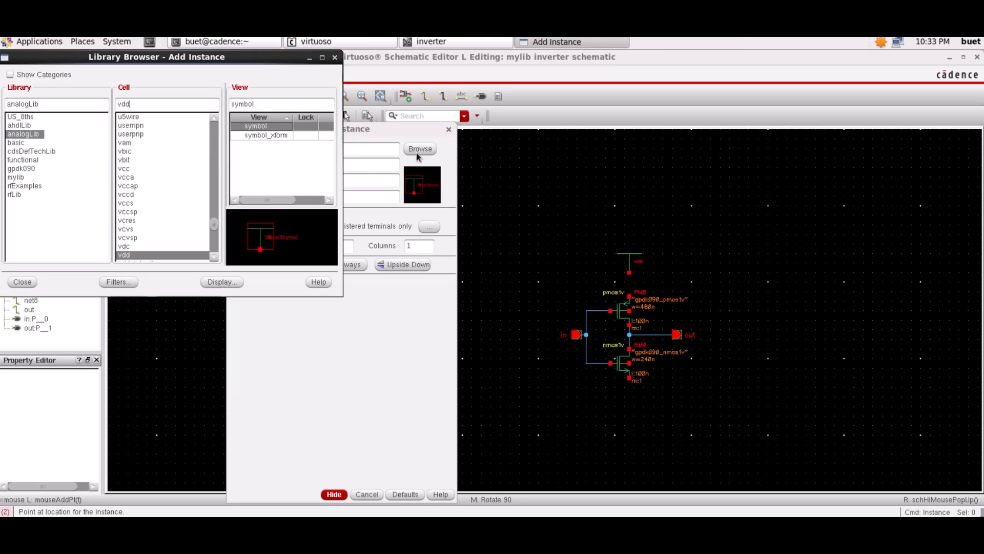
pyautogui.doubleClick(148, 109)
pyautogui.write('gnd')
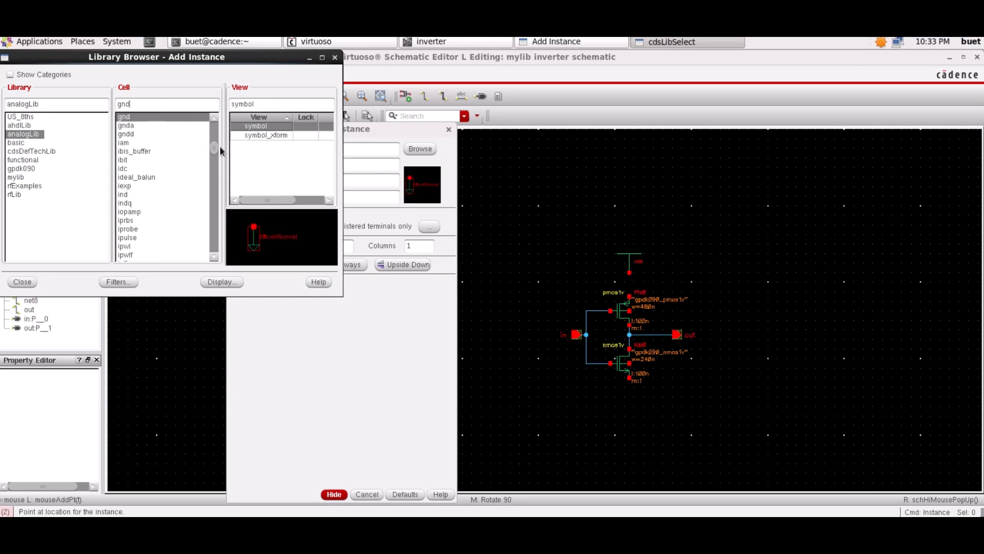
pyautogui.click(629, 403)
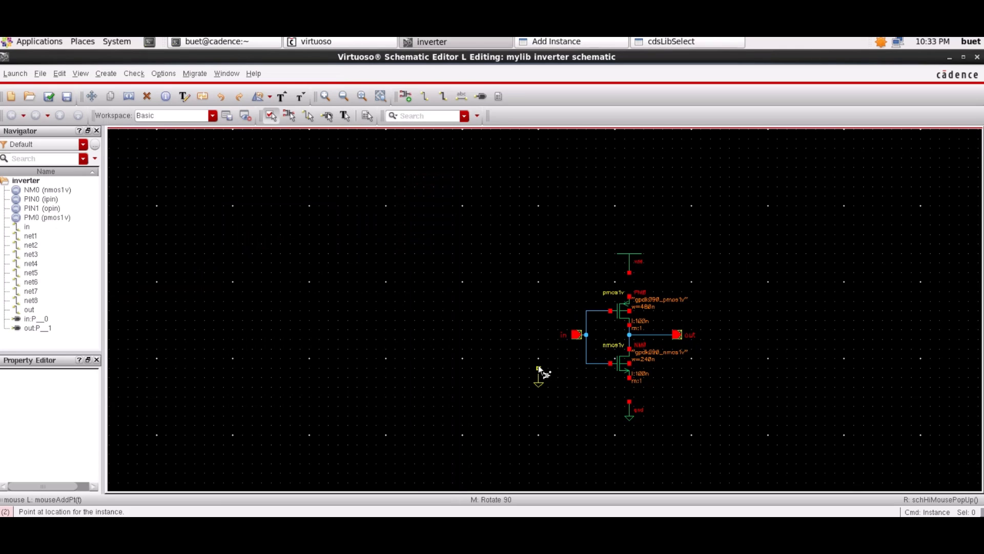
pyautogui.press('Escape')
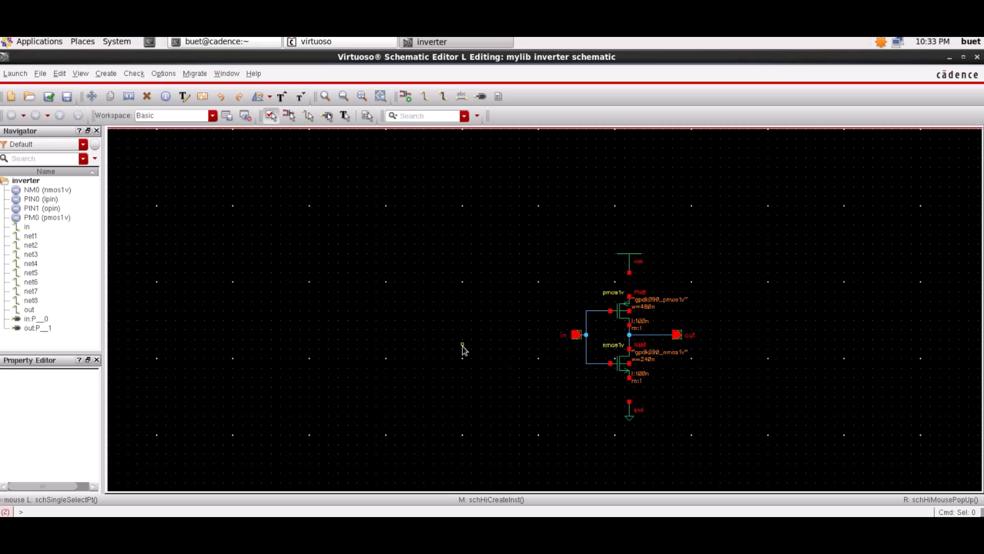
# Step: Wire the vdd symbol to the PMOS source and the NMOS source to the gnd symbol
pyautogui.press('w')
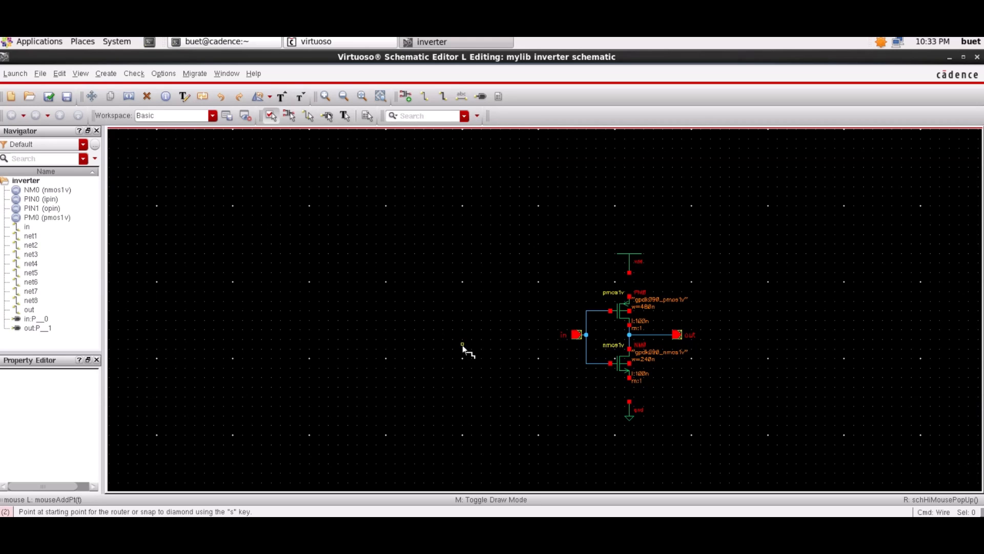
pyautogui.click(629, 273)
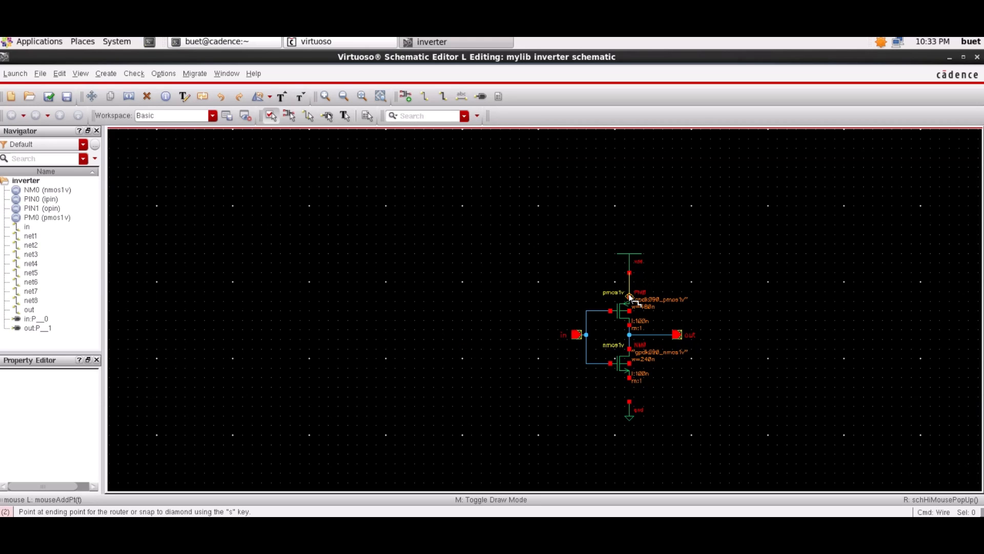
pyautogui.click(630, 296)
pyautogui.click(629, 377)
pyautogui.click(629, 402)
pyautogui.press('Escape')
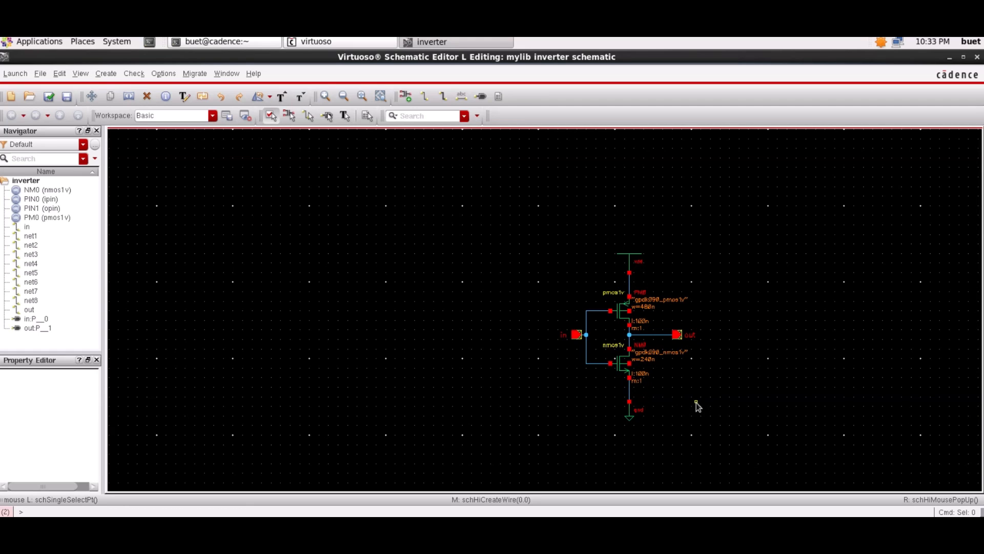
# Step: Check and save the inverter schematic, dismiss the report and review the check messages in the Virtuoso log
pyautogui.click(49, 96)
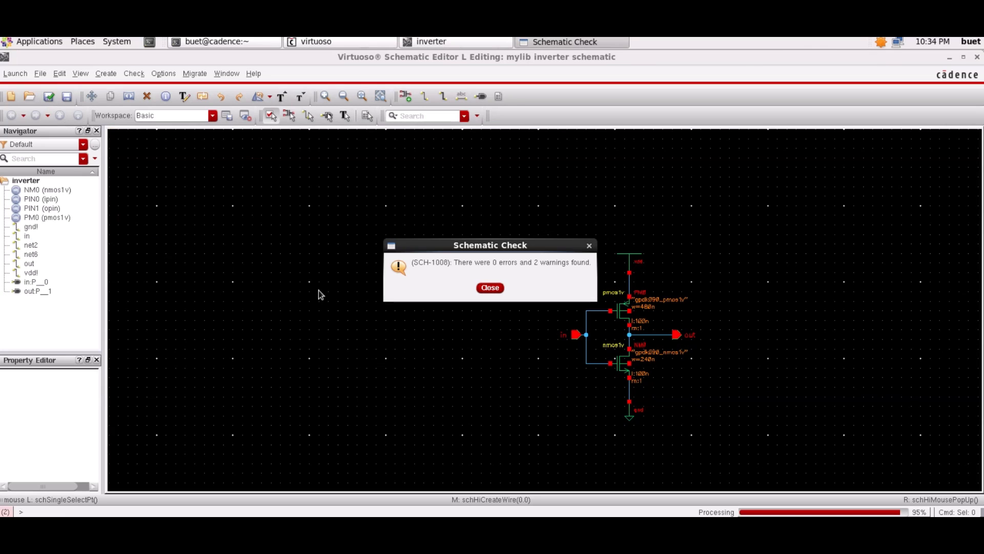
pyautogui.click(490, 288)
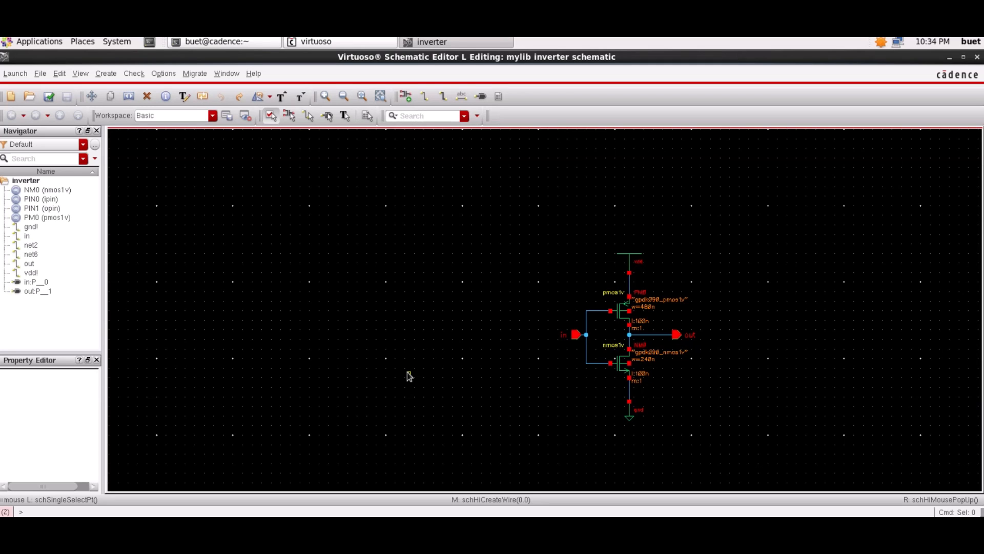
pyautogui.click(341, 42)
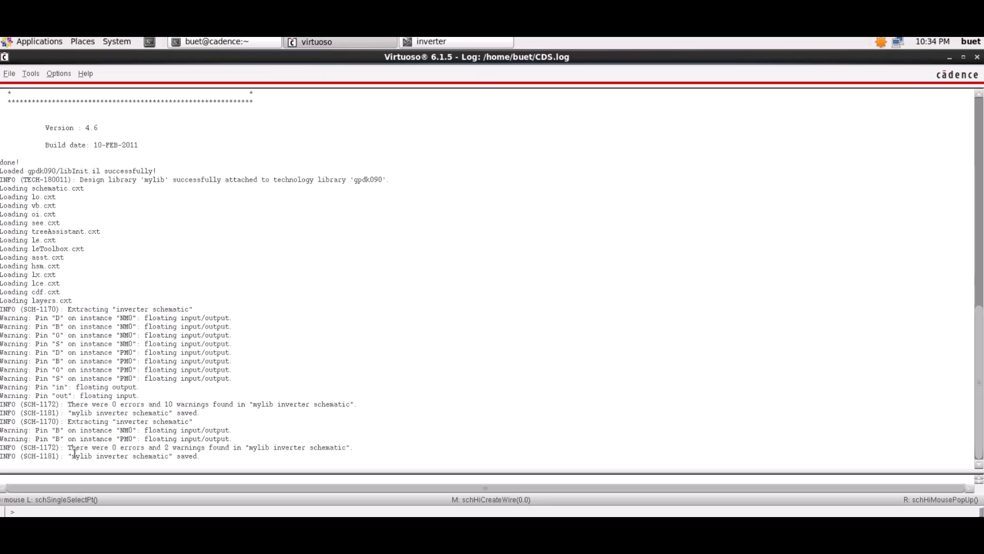
pyautogui.moveTo(50, 445); pyautogui.dragTo(264, 463)
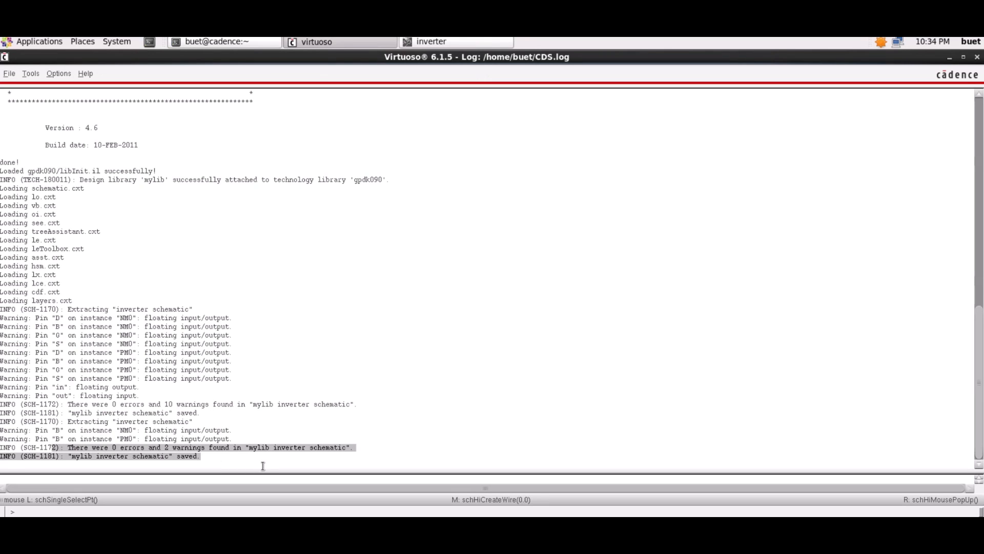
pyautogui.click(430, 44)
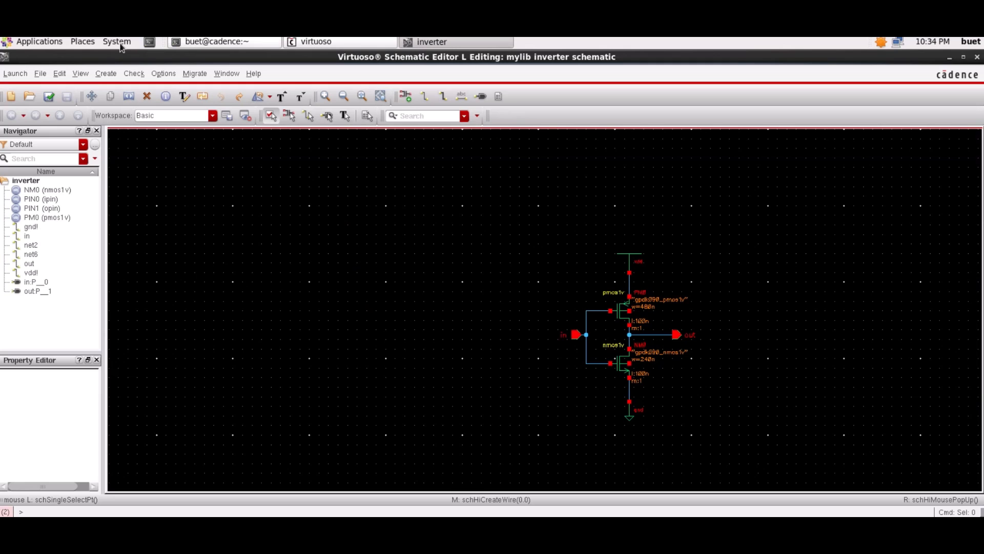
# Step: Launch ADE L for the inverter schematic and move its window fully into view
pyautogui.click(11, 76)
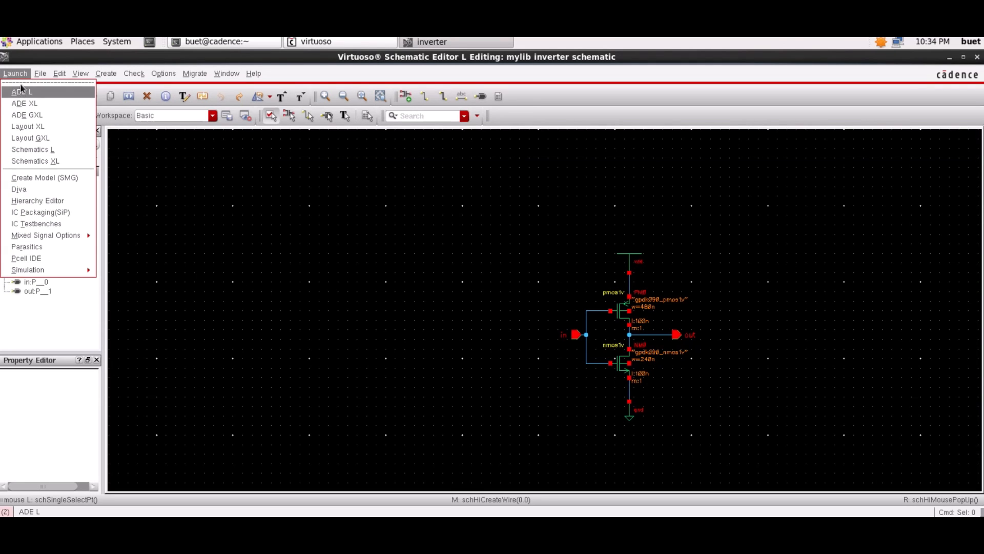
pyautogui.click(20, 96)
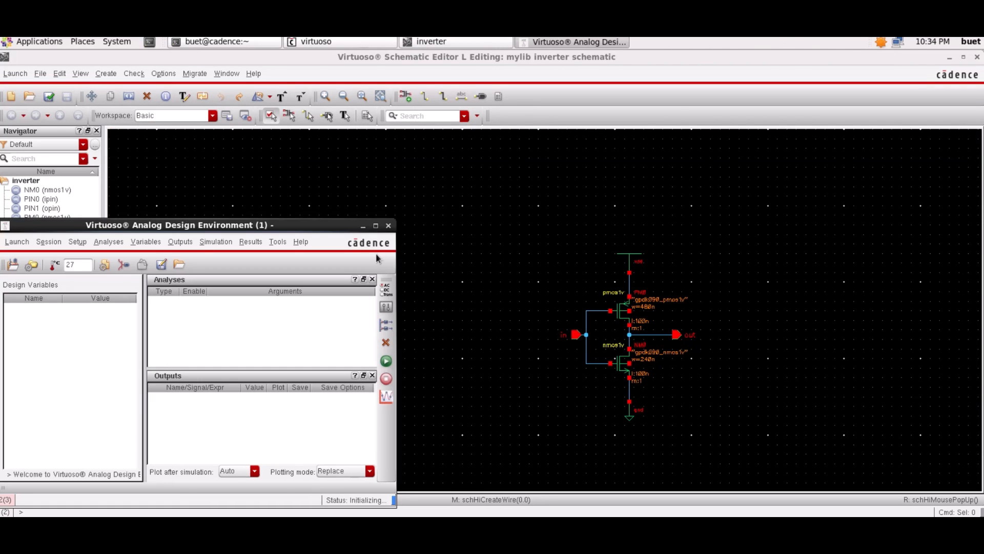
pyautogui.moveTo(278, 224); pyautogui.dragTo(353, 224)
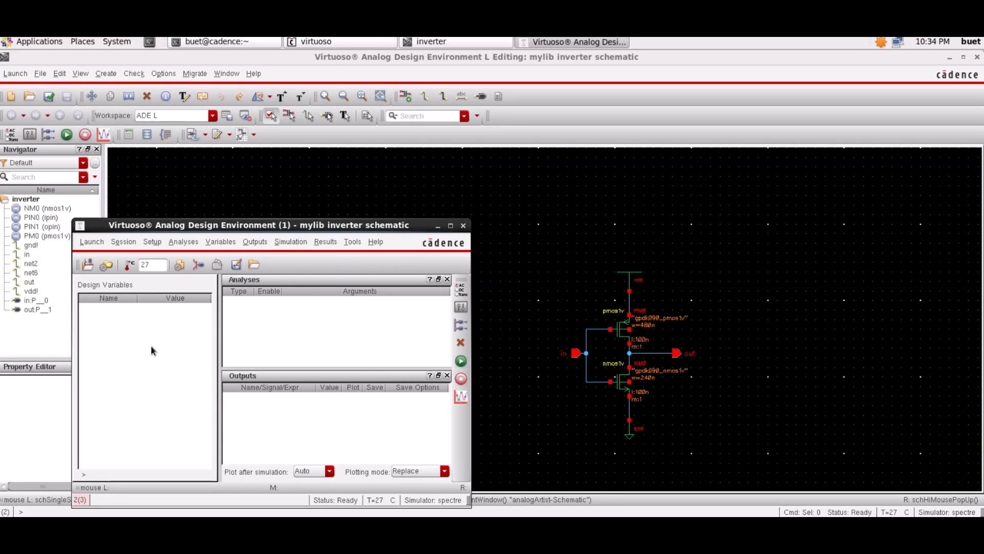
# Step: In the simulation's model library setup, replace the global model file with gpdk090_mos.scs from the models/spectre folder
pyautogui.click(150, 243)
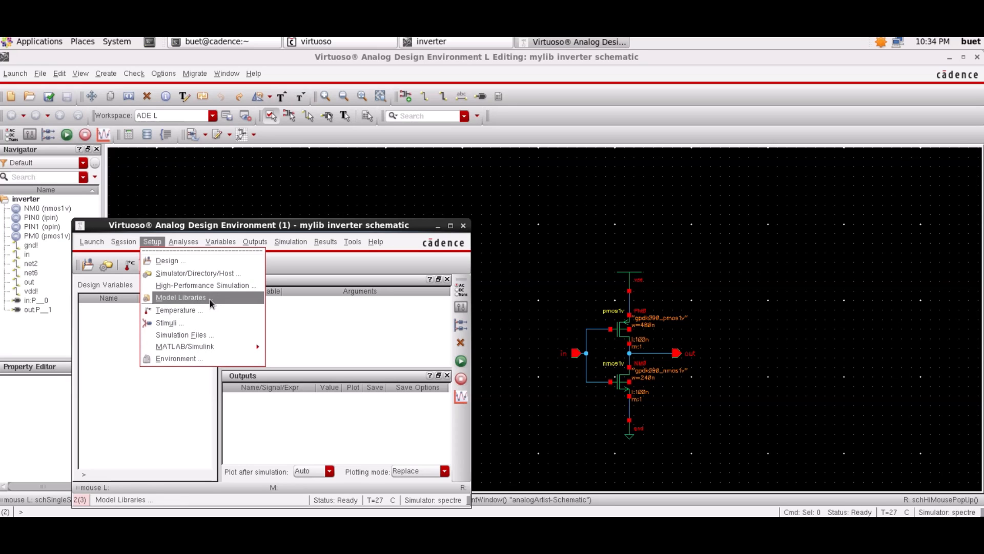
pyautogui.click(180, 298)
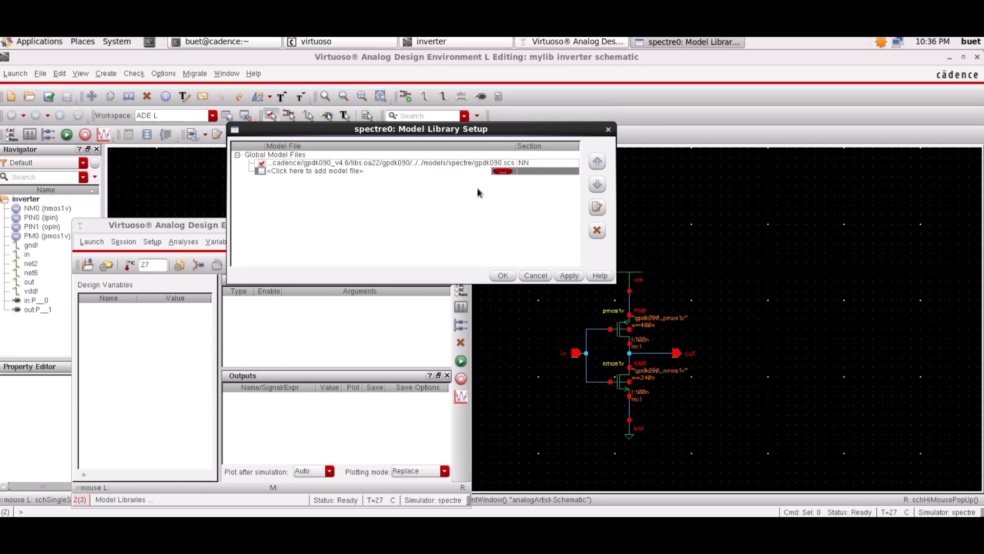
pyautogui.click(507, 163)
pyautogui.click(497, 167)
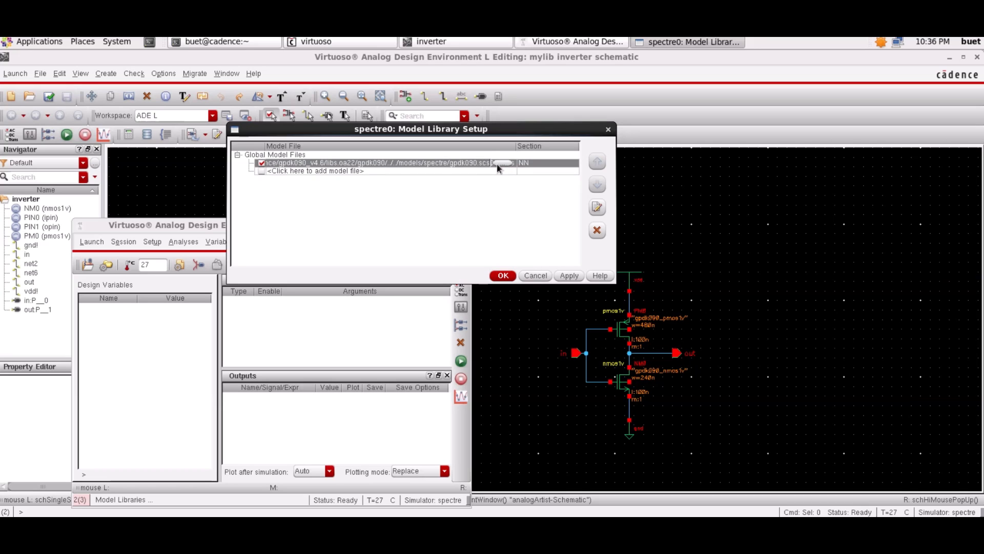
pyautogui.click(502, 162)
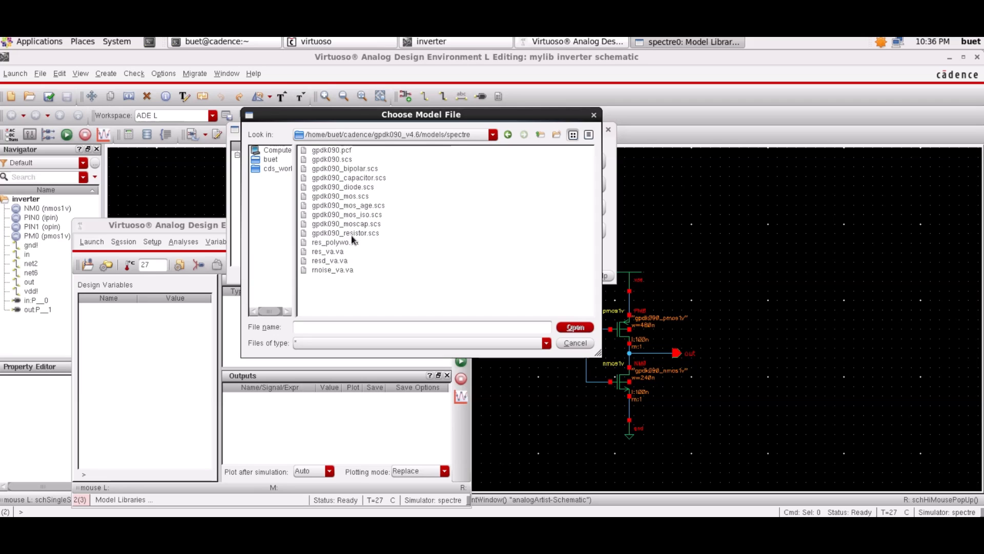
pyautogui.click(368, 196)
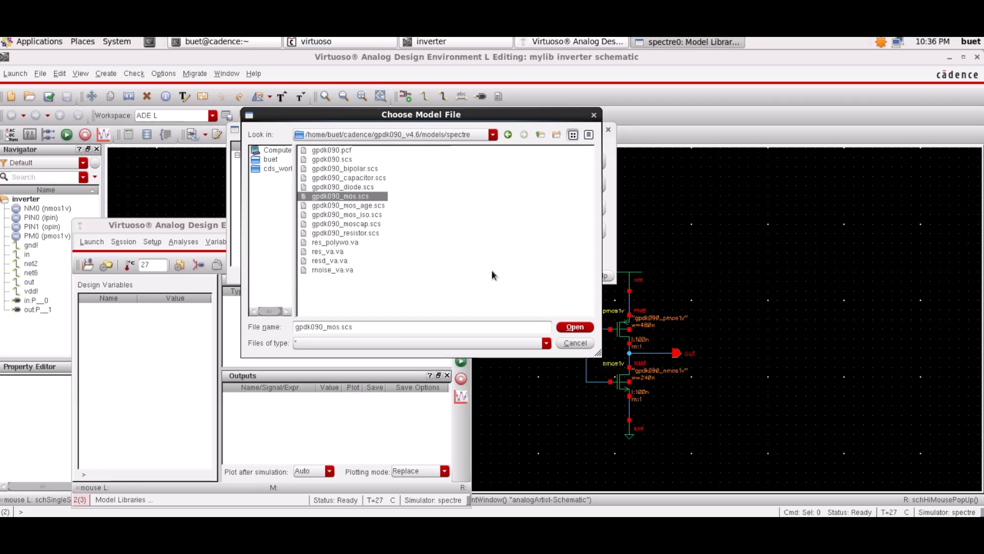
pyautogui.click(575, 328)
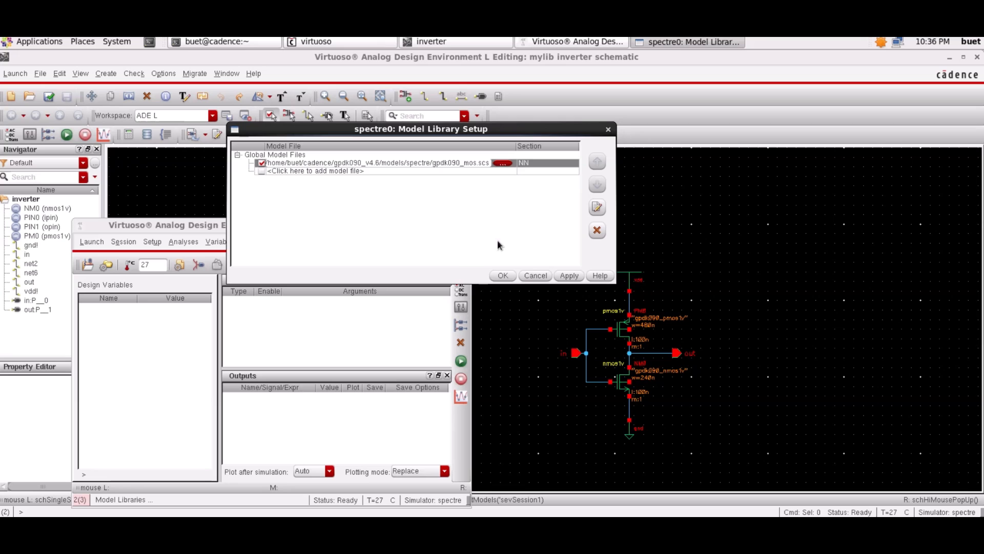
# Step: Set the section of the gpdk090_mos.scs model file to TT_s1v and accept the model library setup
pyautogui.click(547, 164)
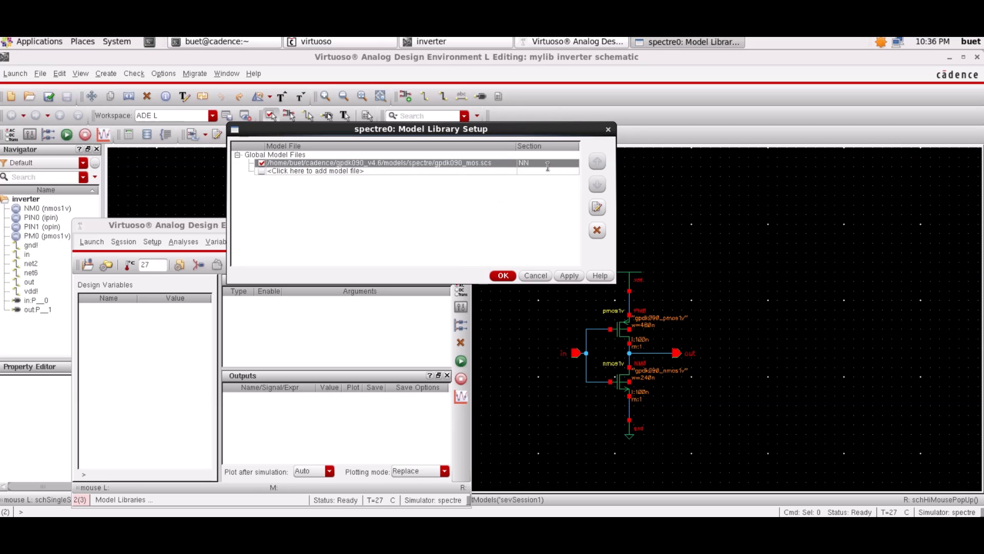
pyautogui.click(548, 165)
pyautogui.click(573, 164)
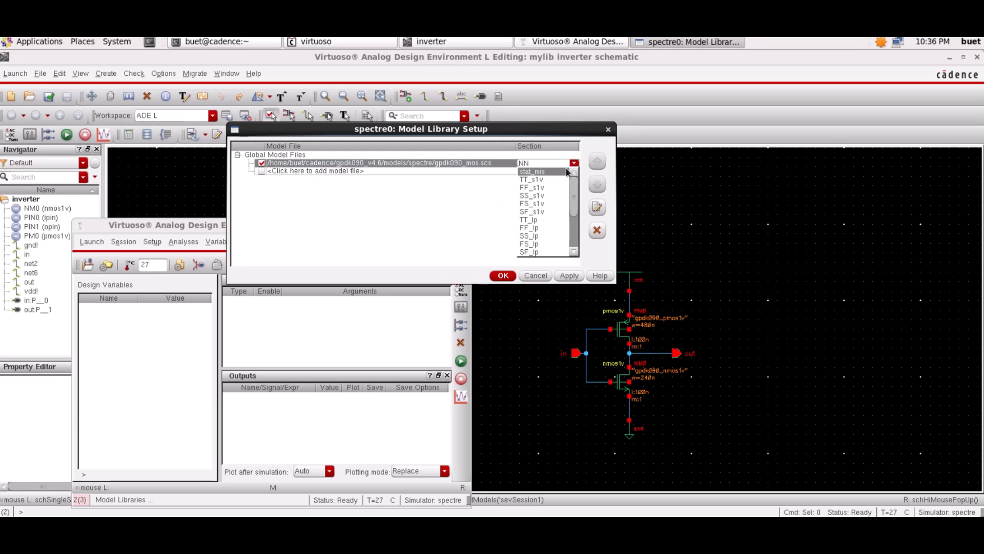
pyautogui.click(531, 179)
pyautogui.click(481, 219)
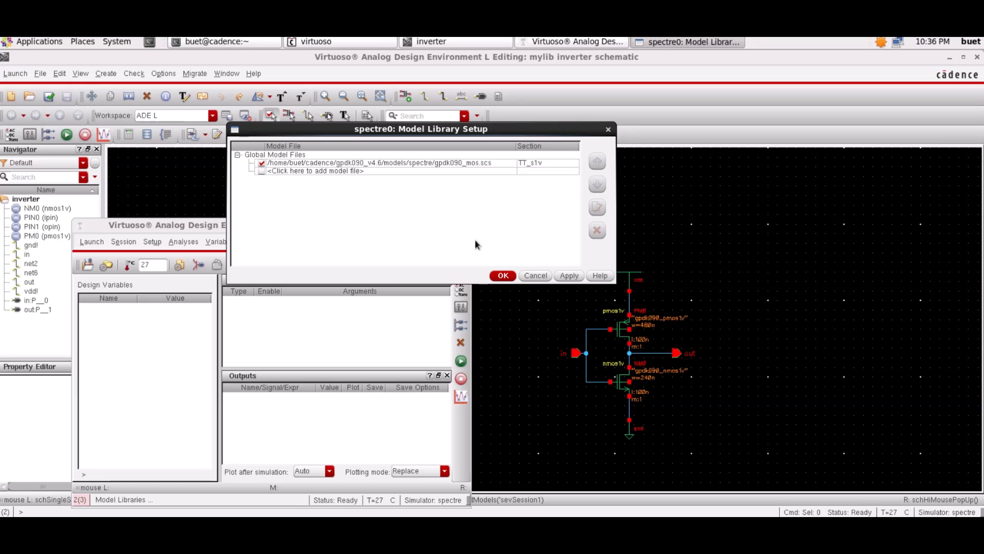
pyautogui.click(501, 275)
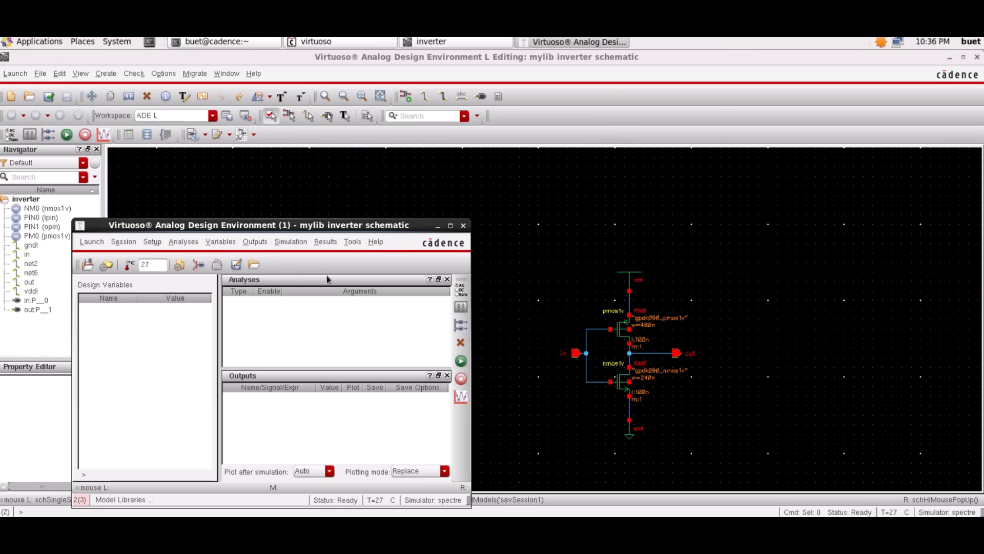
# Step: In the analog stimuli setup, enable the vdd! global source as a dc voltage of 1.2 and apply it
pyautogui.click(152, 241)
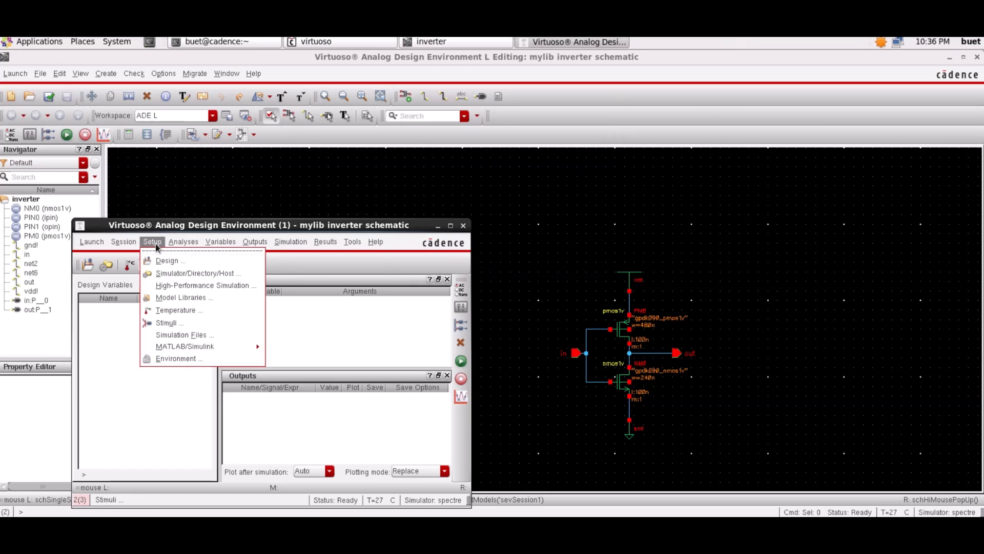
pyautogui.click(171, 322)
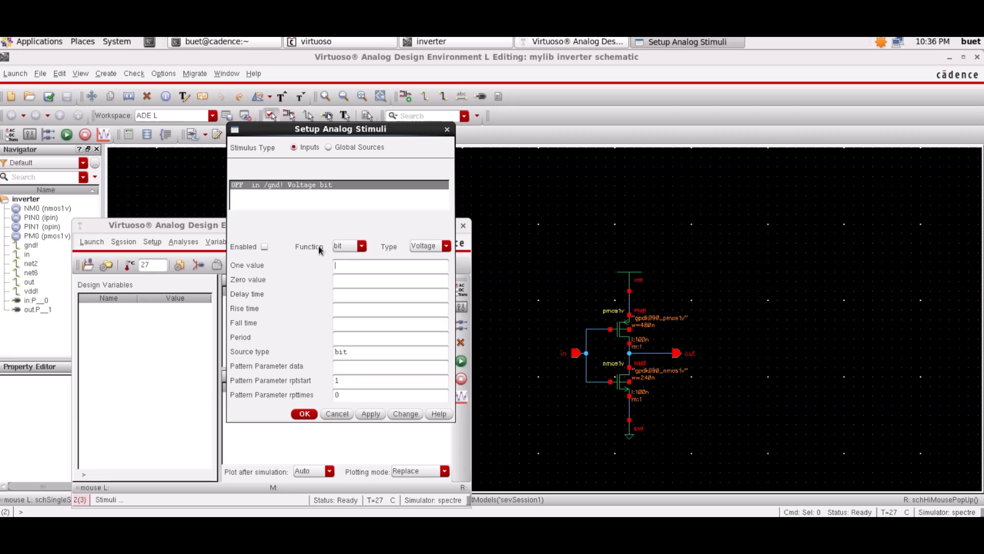
pyautogui.click(328, 148)
pyautogui.click(352, 248)
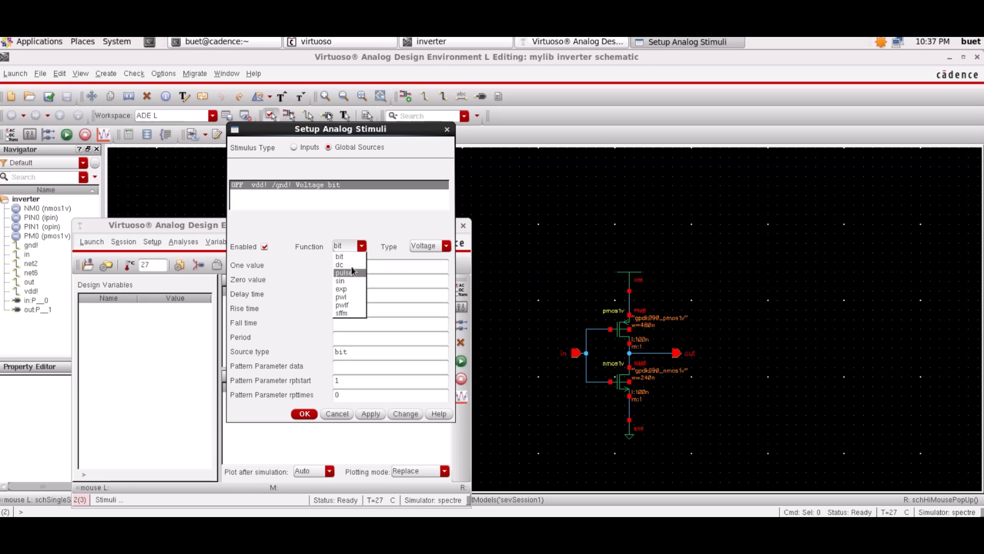
pyautogui.click(349, 265)
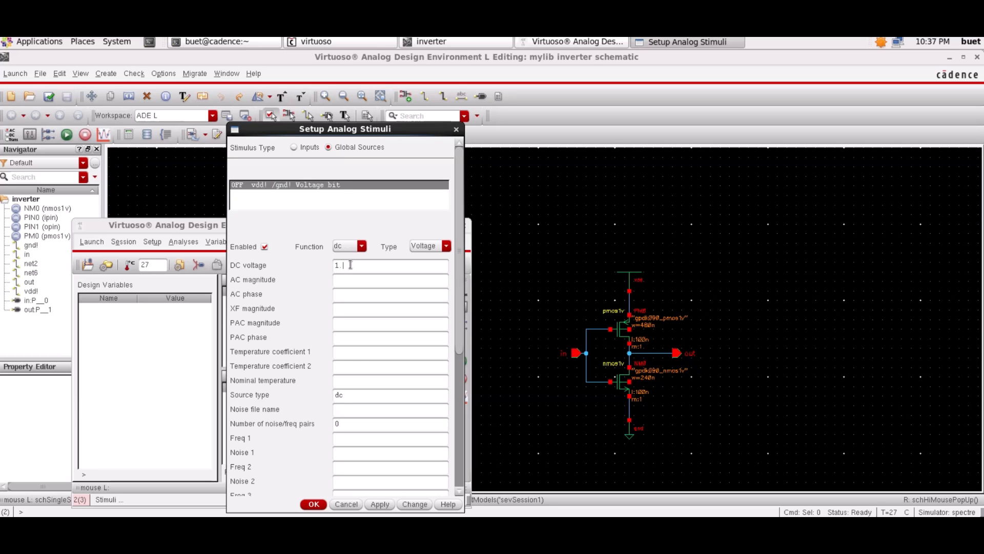
pyautogui.write('2')
pyautogui.click(380, 504)
# Step: Enable the stimulus for the in input and set its function to pulse
pyautogui.click(296, 147)
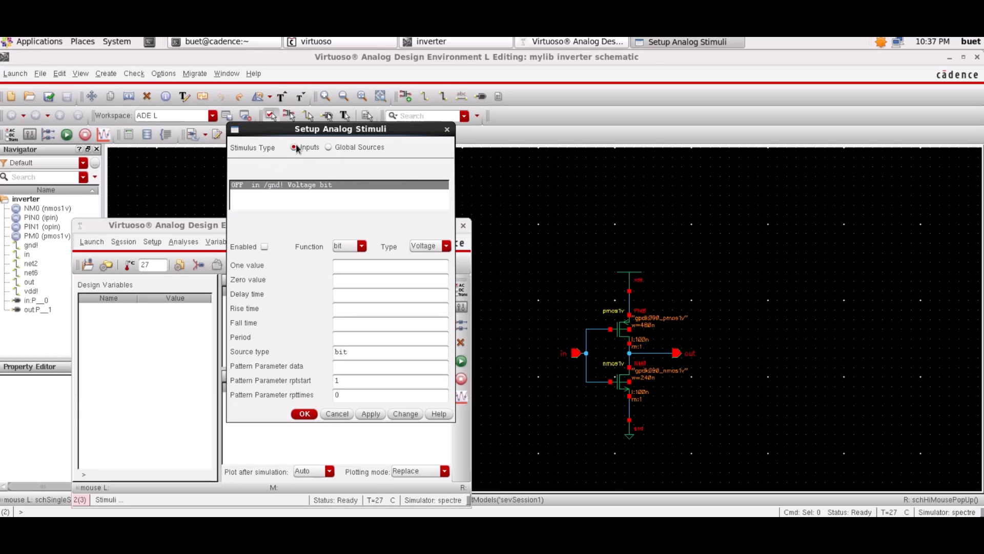
pyautogui.click(264, 247)
pyautogui.click(363, 247)
pyautogui.click(362, 247)
pyautogui.click(363, 247)
pyautogui.click(363, 247)
pyautogui.click(363, 247)
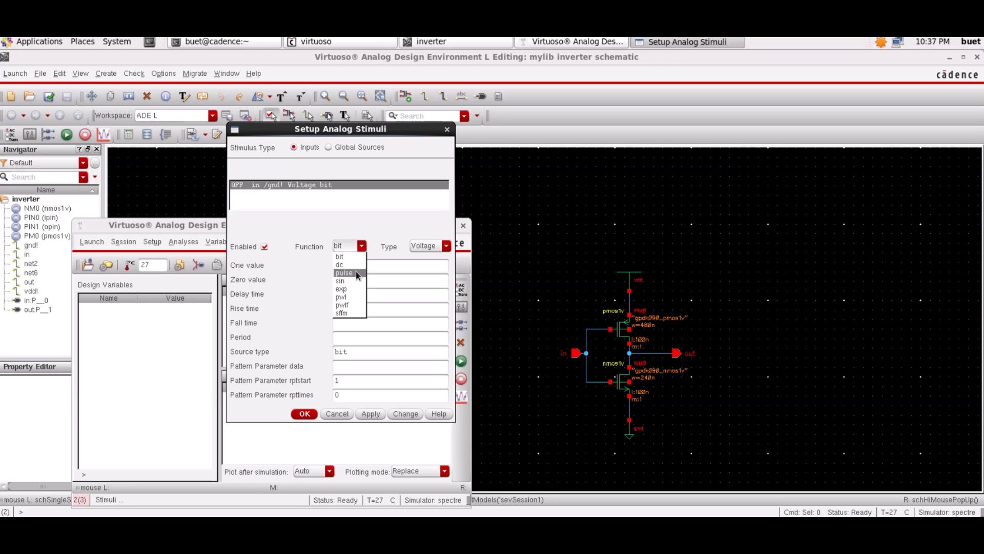
pyautogui.click(356, 271)
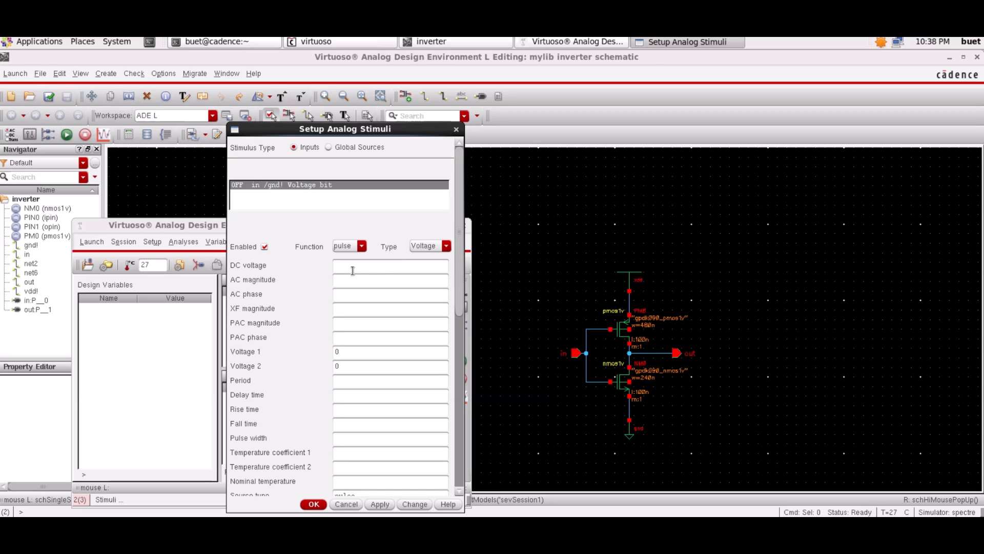
# Step: Set the input pulse to Voltage 2 1.2, period 40n, delay, rise and fall times 3n and pulse width 20n, and accept the stimuli
pyautogui.doubleClick(352, 368)
pyautogui.write('1.2')
pyautogui.click(347, 380)
pyautogui.write('40')
pyautogui.write('3')
pyautogui.write('20')
pyautogui.click(379, 504)
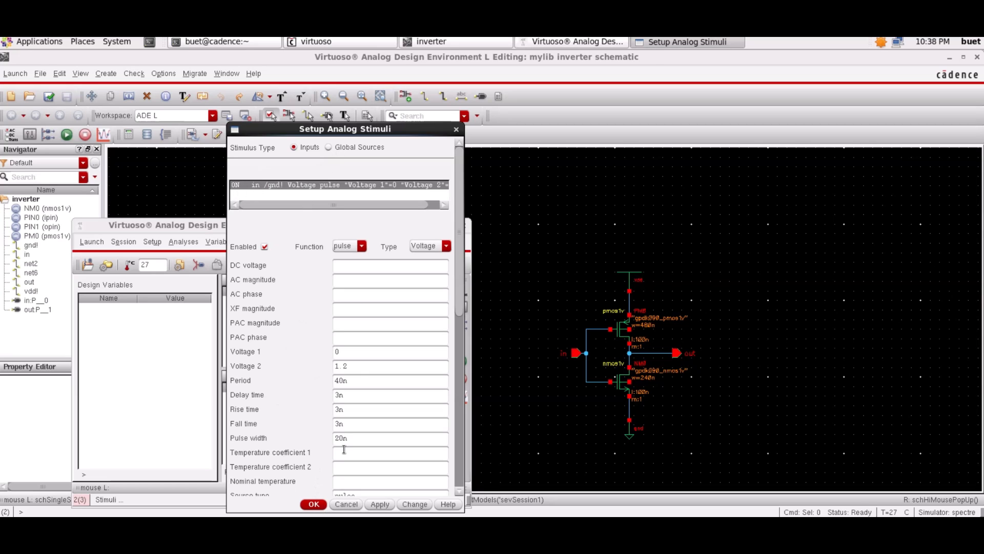
pyautogui.click(314, 507)
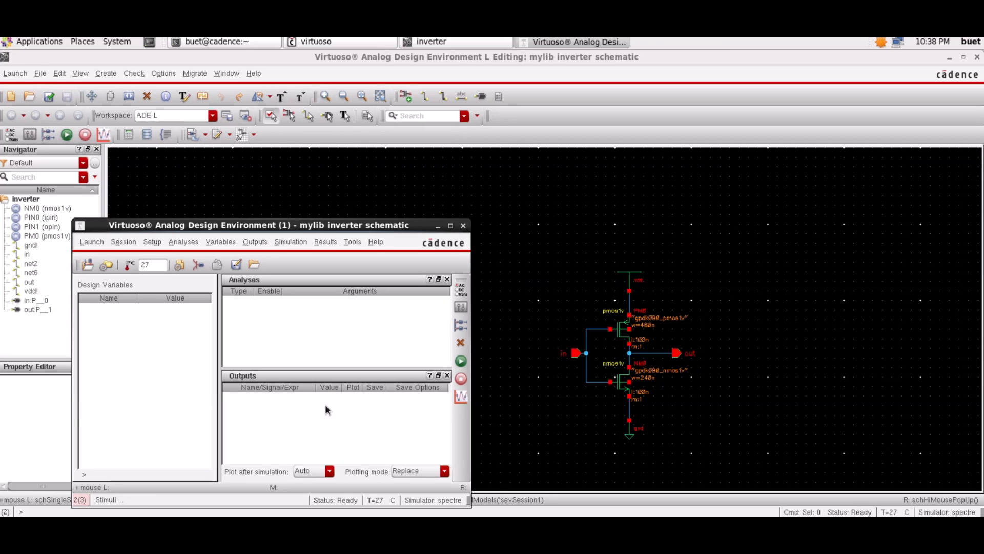
# Step: Add a transient analysis with a stop time of 100n and moderate accuracy
pyautogui.click(180, 242)
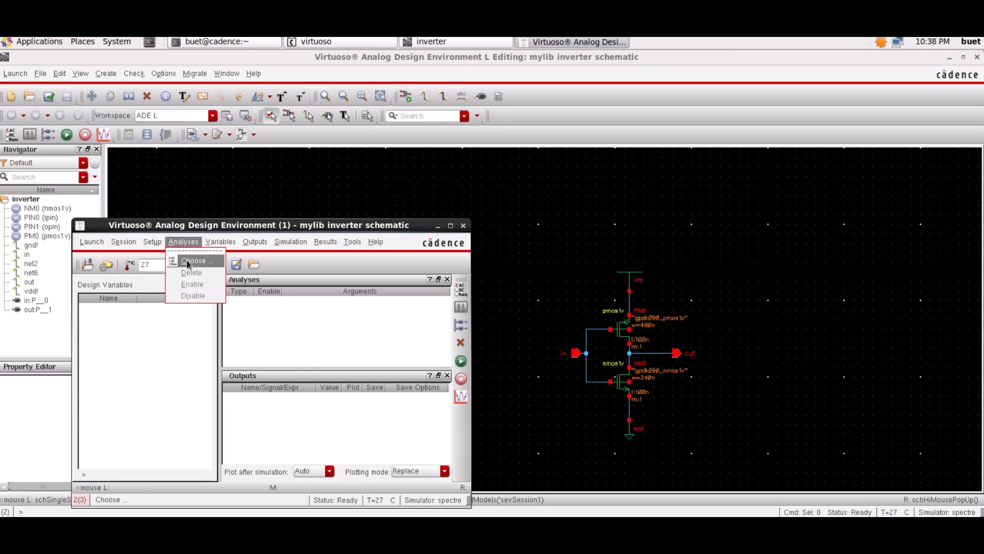
pyautogui.click(186, 260)
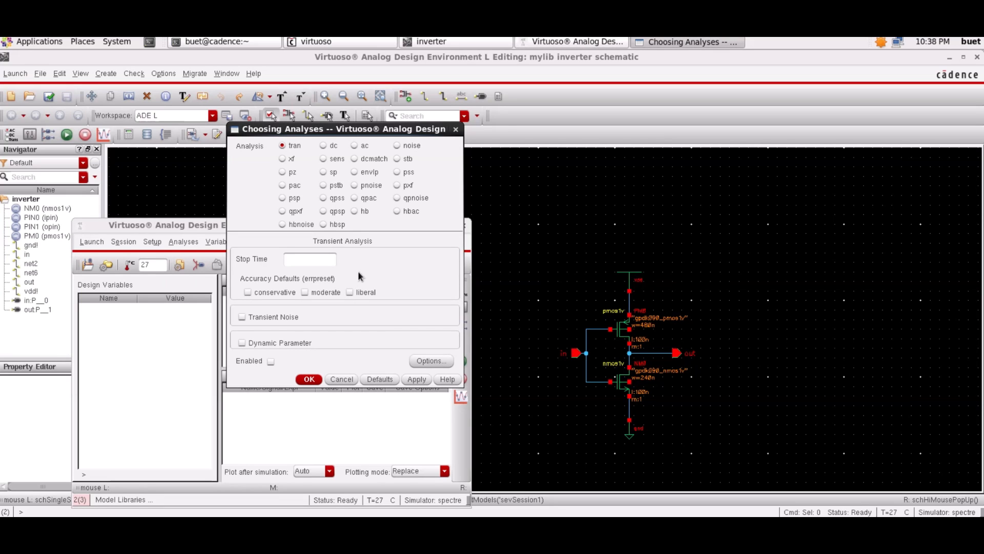
pyautogui.click(311, 265)
pyautogui.write('100n')
pyautogui.click(307, 294)
pyautogui.click(310, 379)
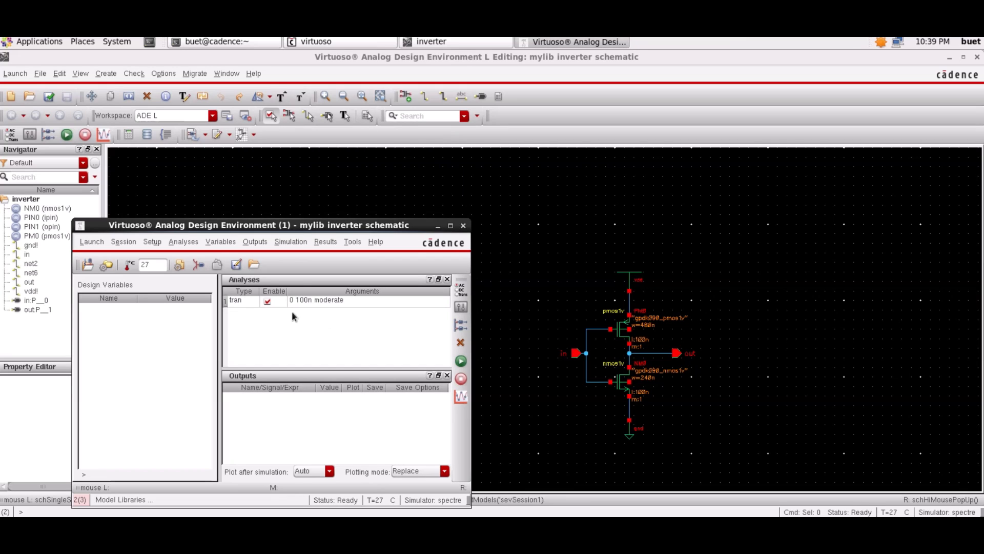
# Step: Select the in and out nets on the schematic as outputs to be plotted and return to the ADE L window
pyautogui.click(255, 243)
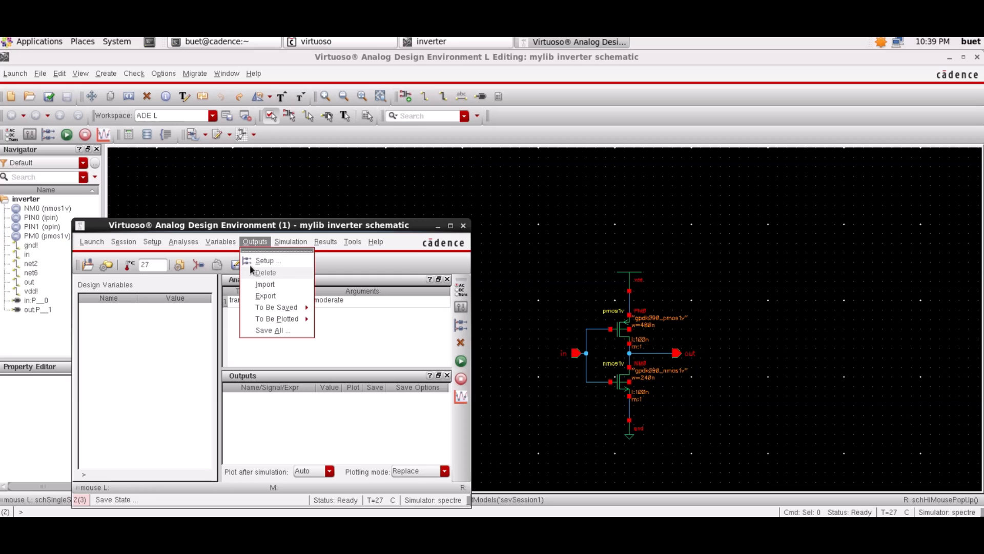
pyautogui.moveTo(290, 320)
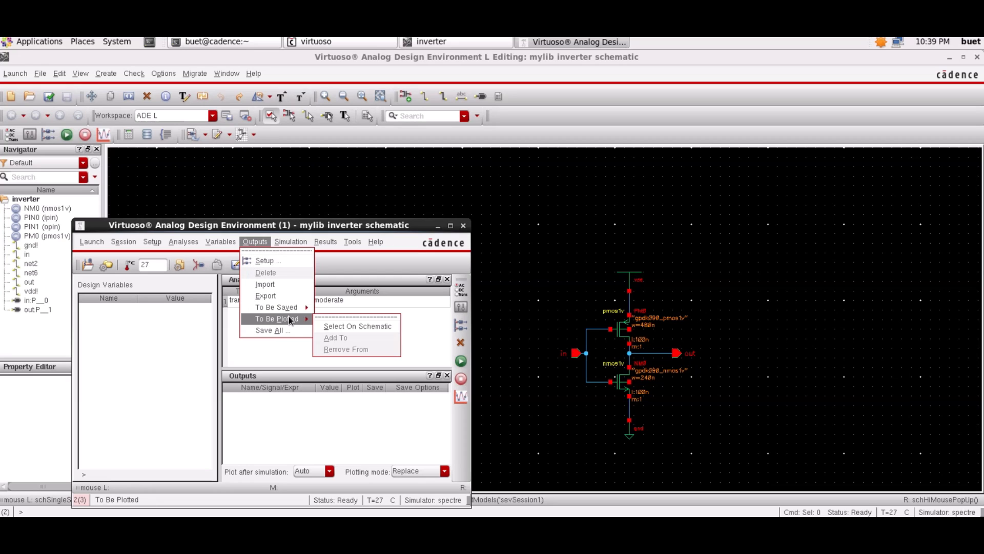
pyautogui.click(350, 320)
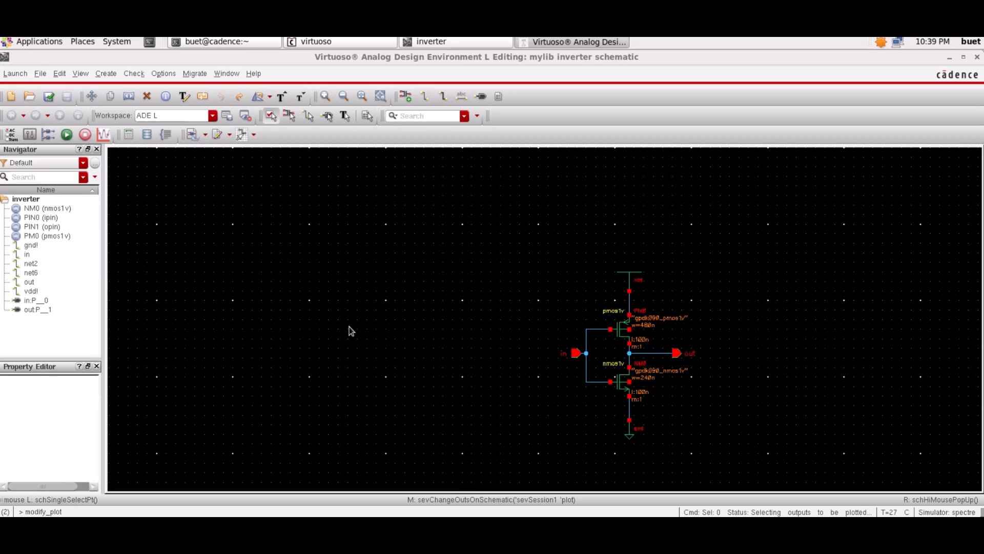
pyautogui.click(573, 359)
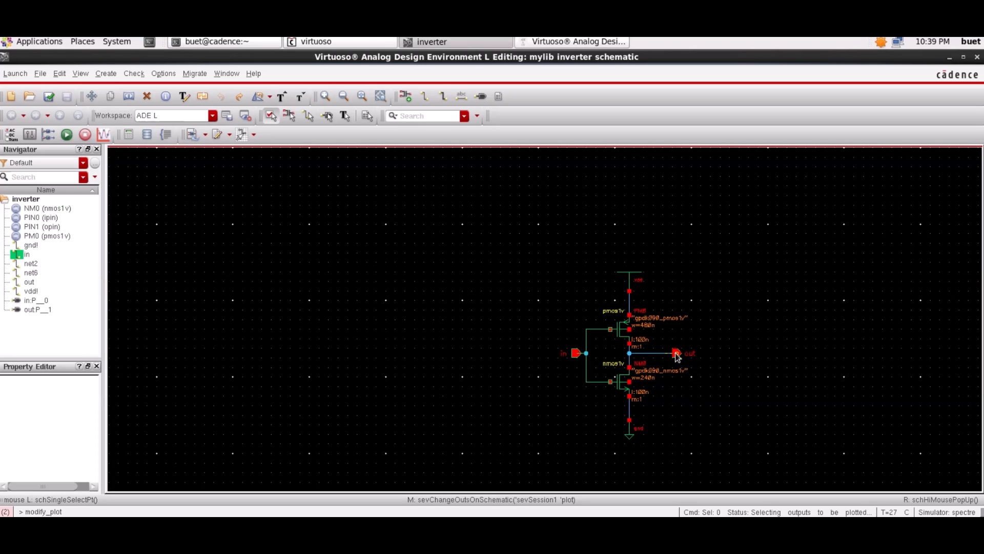
pyautogui.click(677, 355)
pyautogui.click(554, 43)
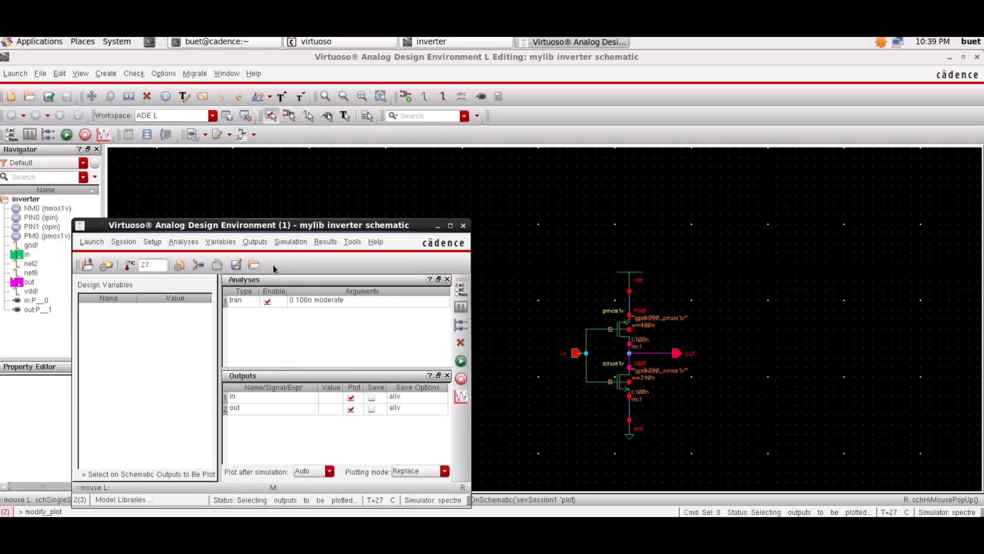
# Step: Save the simulation state in the artist_states directory under the name inverter
pyautogui.click(127, 243)
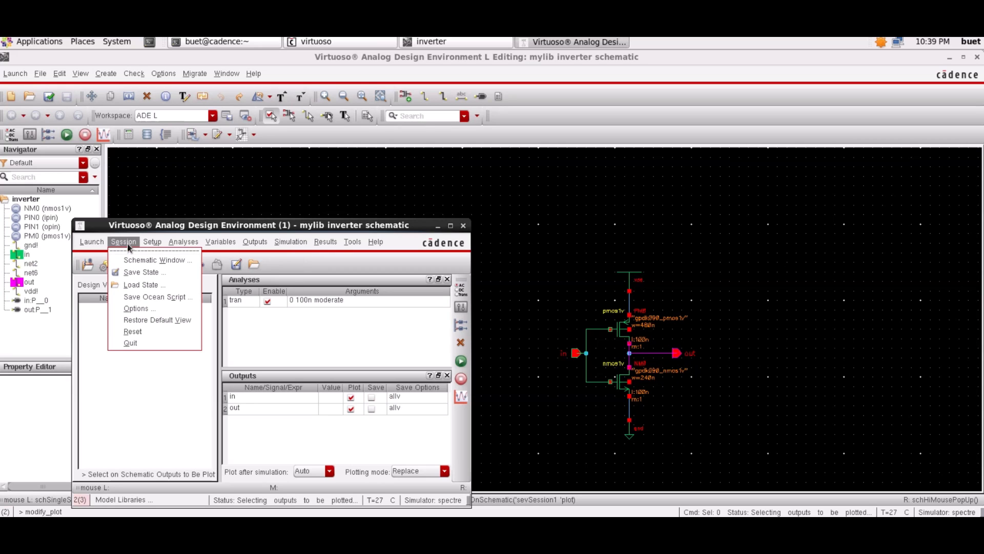
pyautogui.click(172, 271)
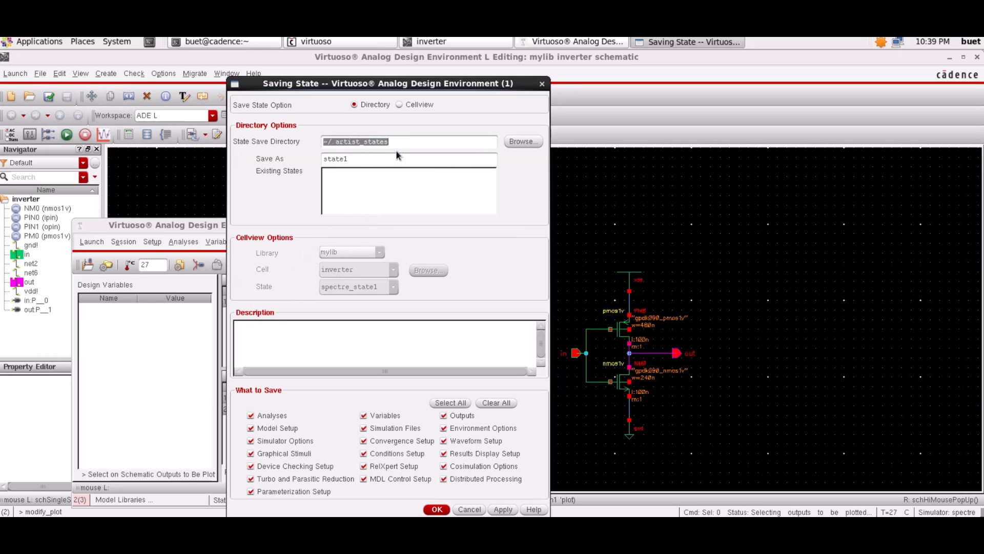
pyautogui.click(358, 162)
pyautogui.doubleClick(357, 162)
pyautogui.write('inv')
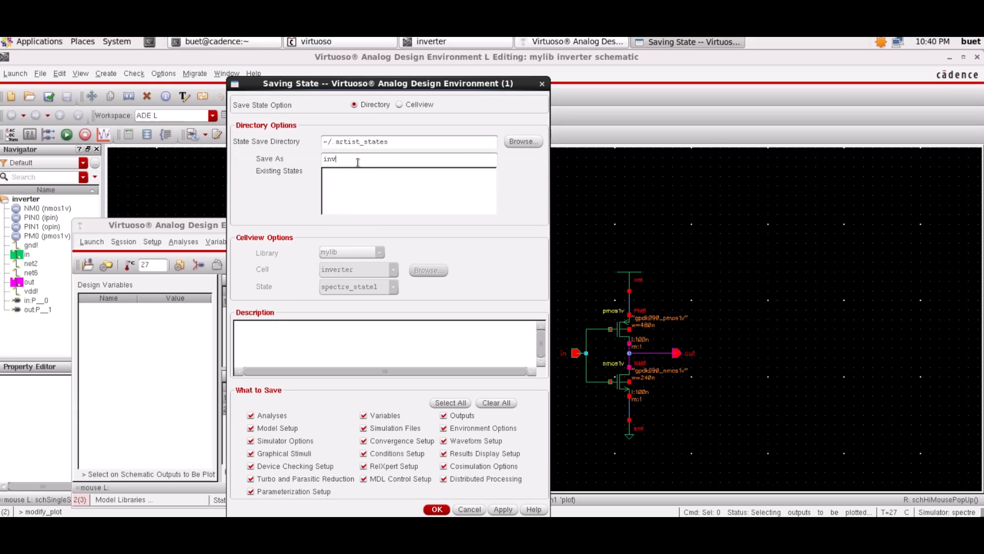
pyautogui.write('erter')
pyautogui.press('Return')
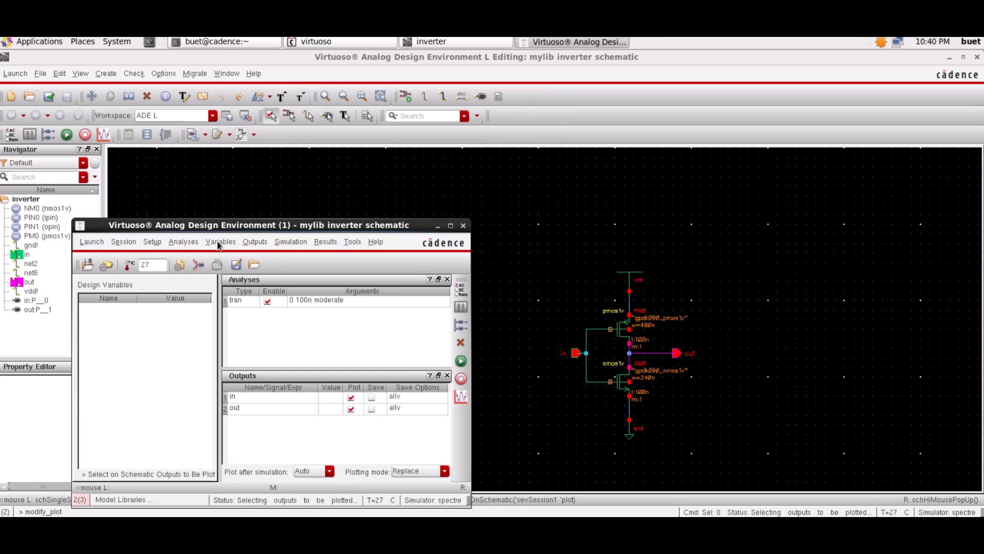
# Step: Netlist and run the transient simulation of the inverter to plot its in and out waveforms
pyautogui.click(300, 242)
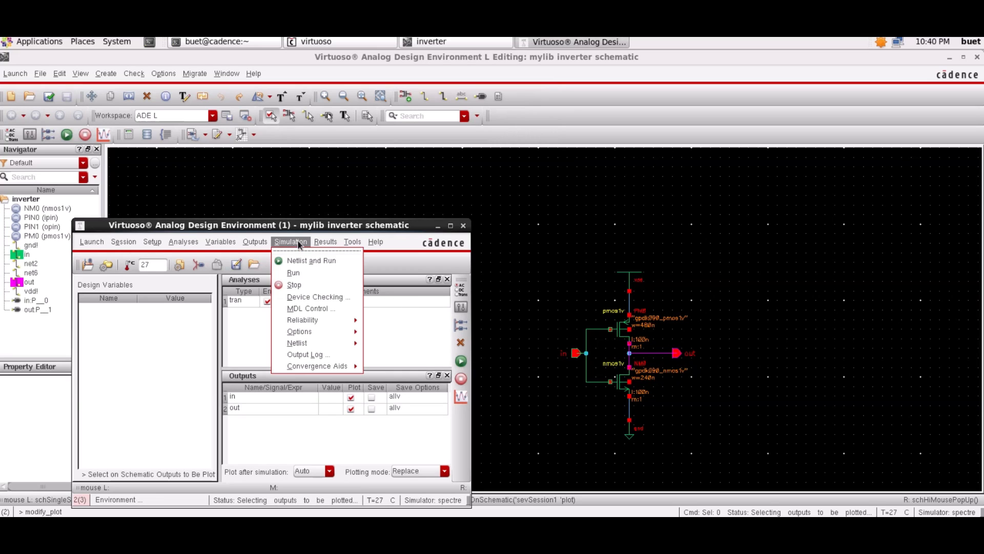
pyautogui.click(314, 262)
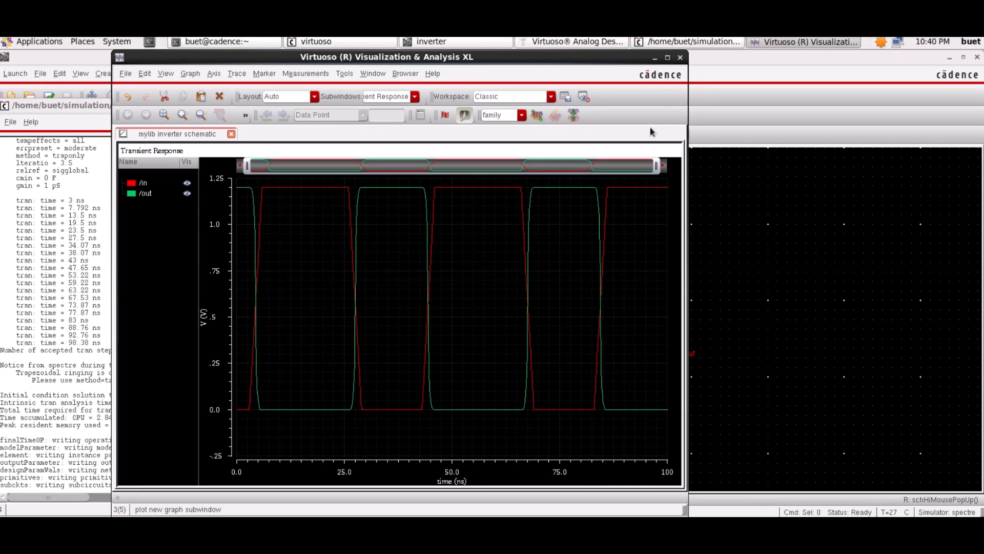
pyautogui.moveTo(428, 295)
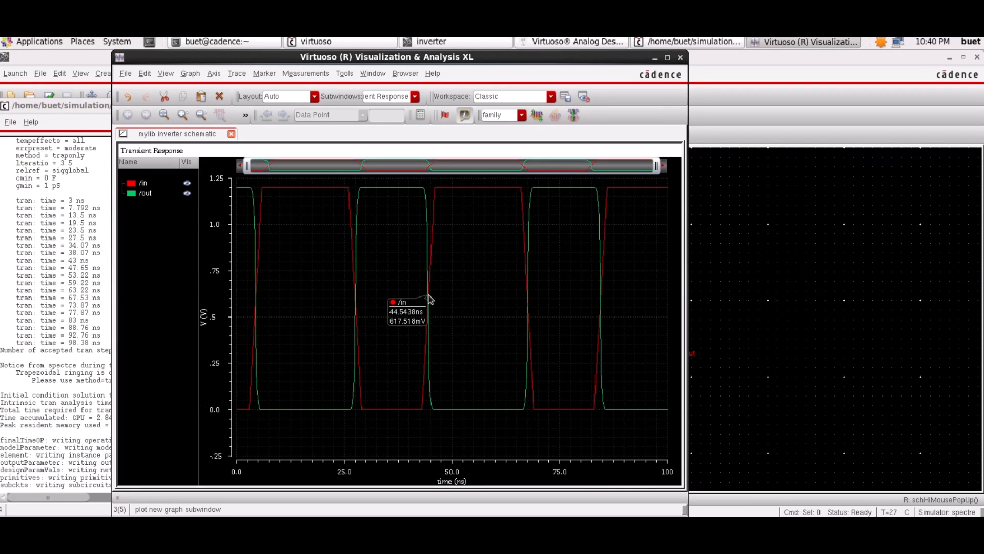
# Step: Maximize the waveform window and split the in and out traces into separate strips
pyautogui.click(669, 58)
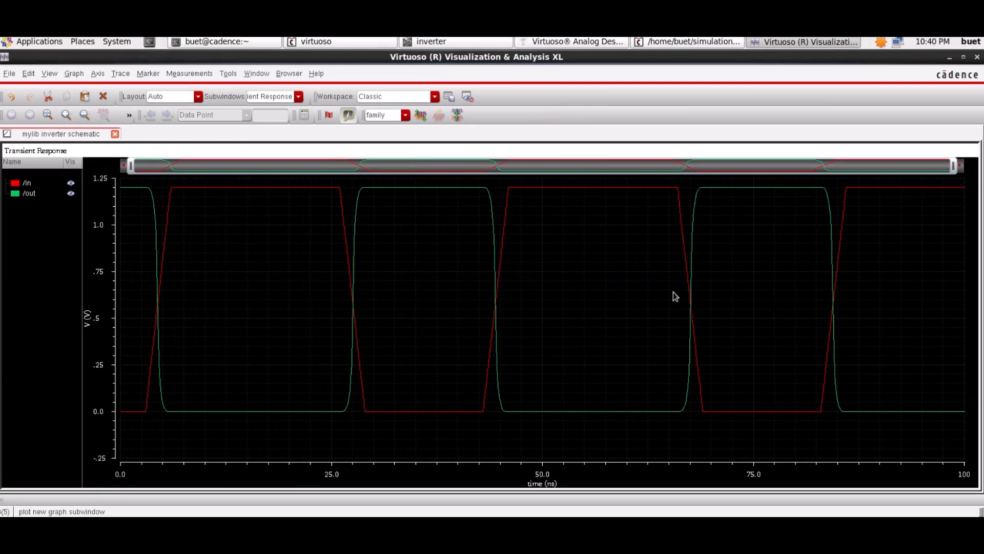
pyautogui.moveTo(477, 195)
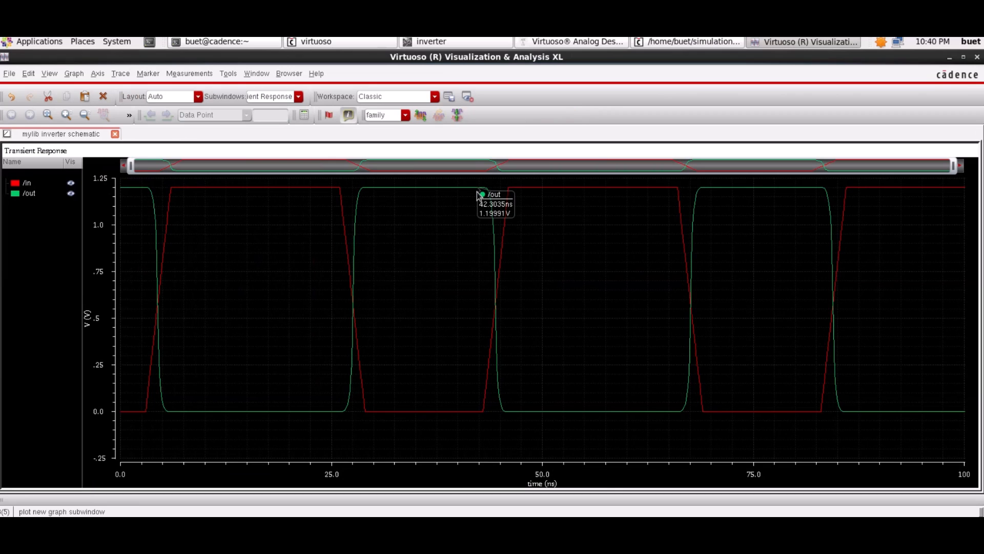
pyautogui.click(421, 115)
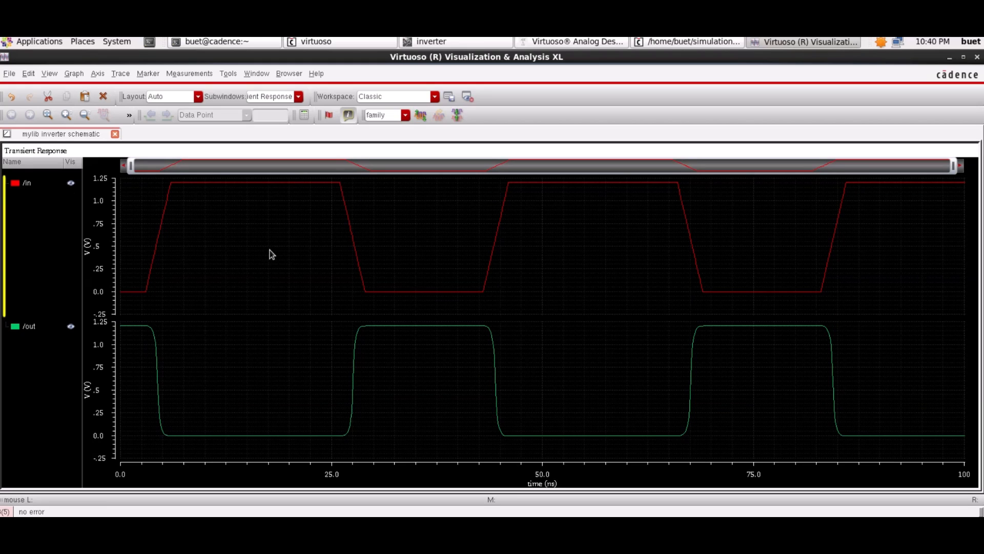
# Step: Open the waveform calculator and create a transient voltage (vt) expression for the schematic's in net
pyautogui.click(229, 74)
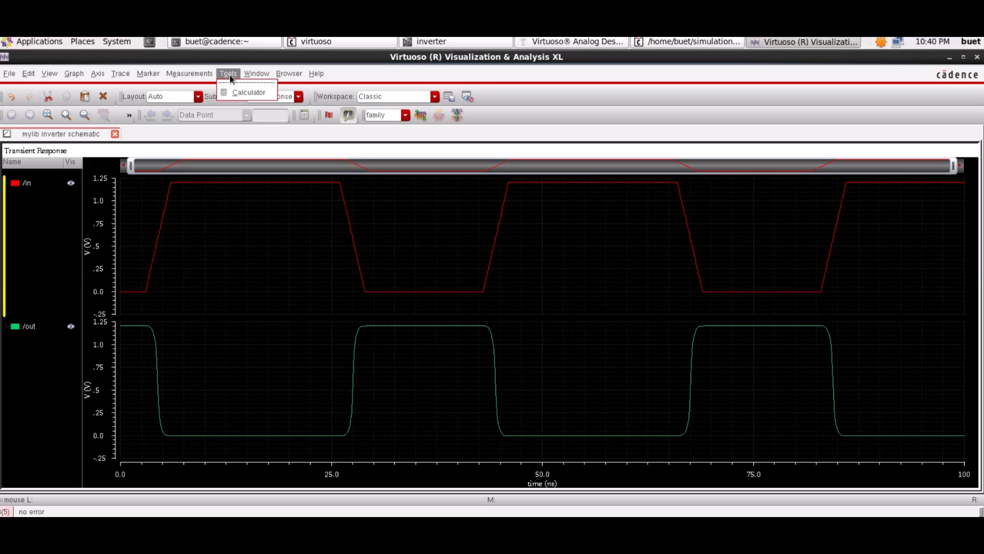
pyautogui.click(246, 93)
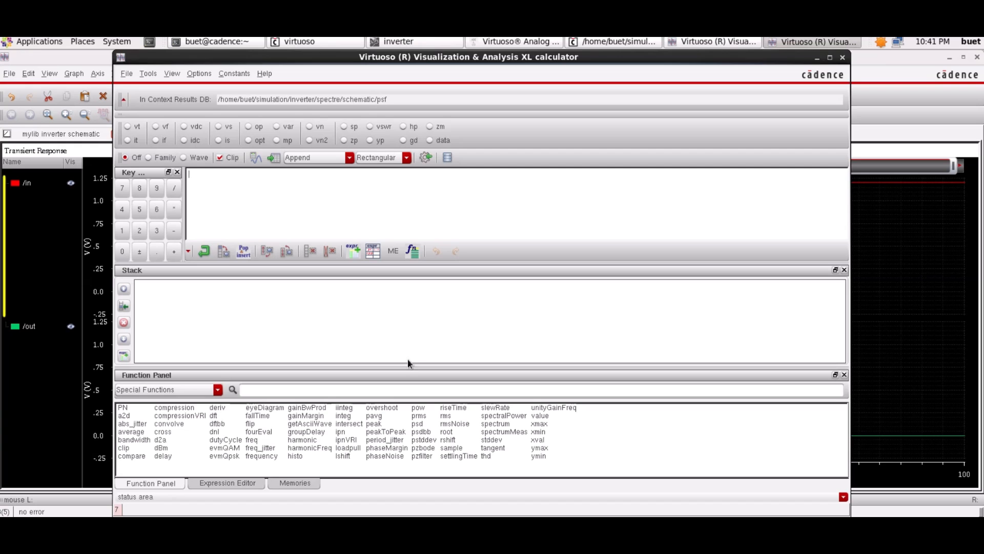
pyautogui.click(128, 127)
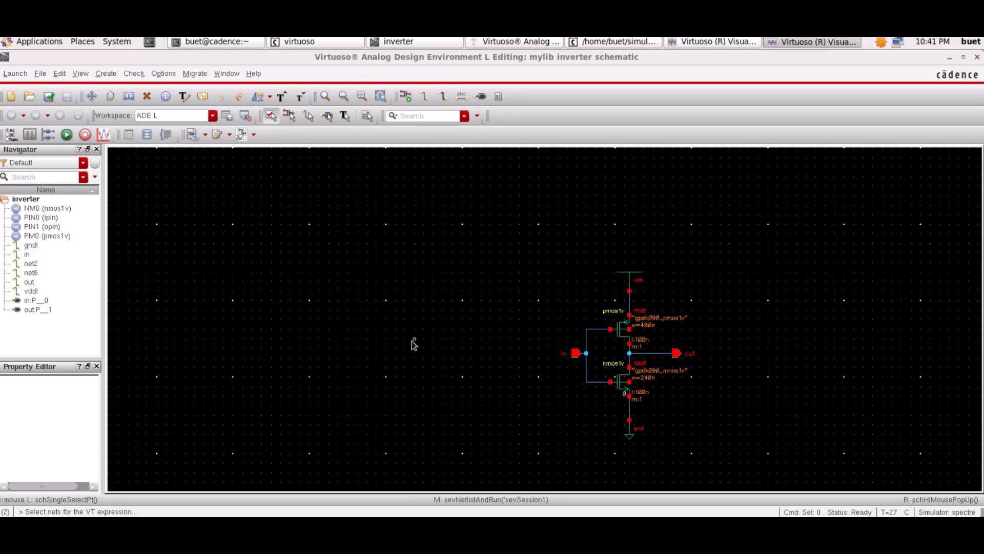
pyautogui.click(576, 352)
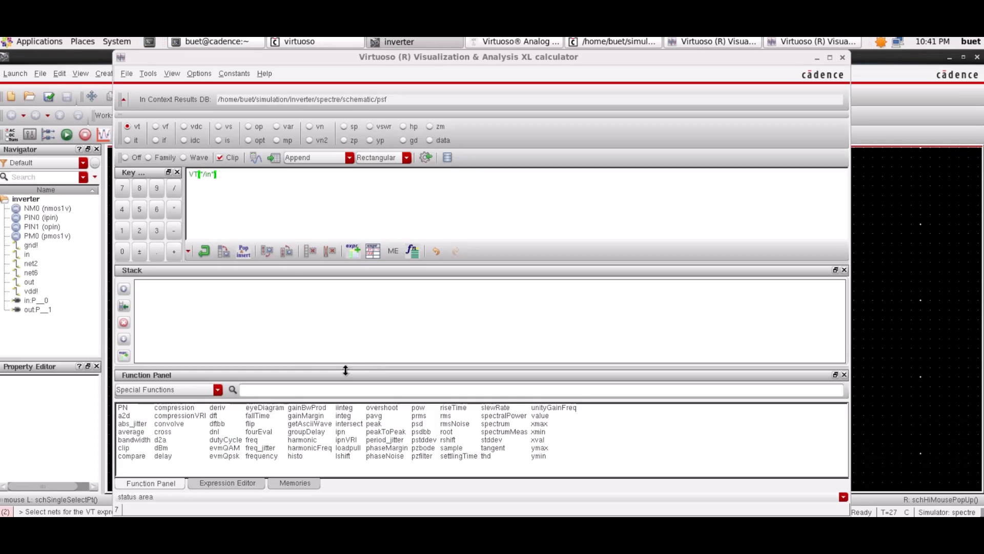
# Step: Open the delay function from the calculator's Special Functions with VT("/in") in the buffer as Signal1
pyautogui.moveTo(231, 174); pyautogui.dragTo(188, 177)
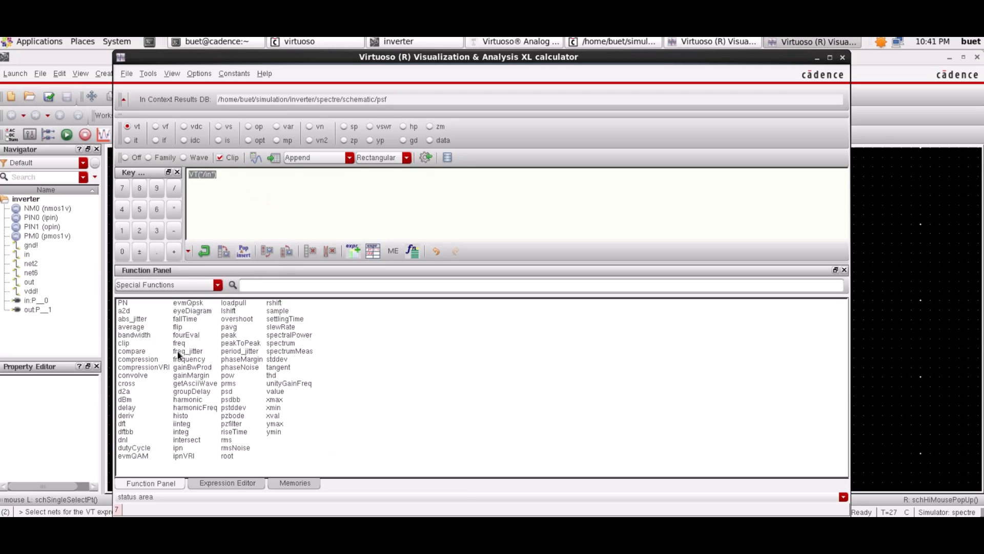
pyautogui.click(153, 284)
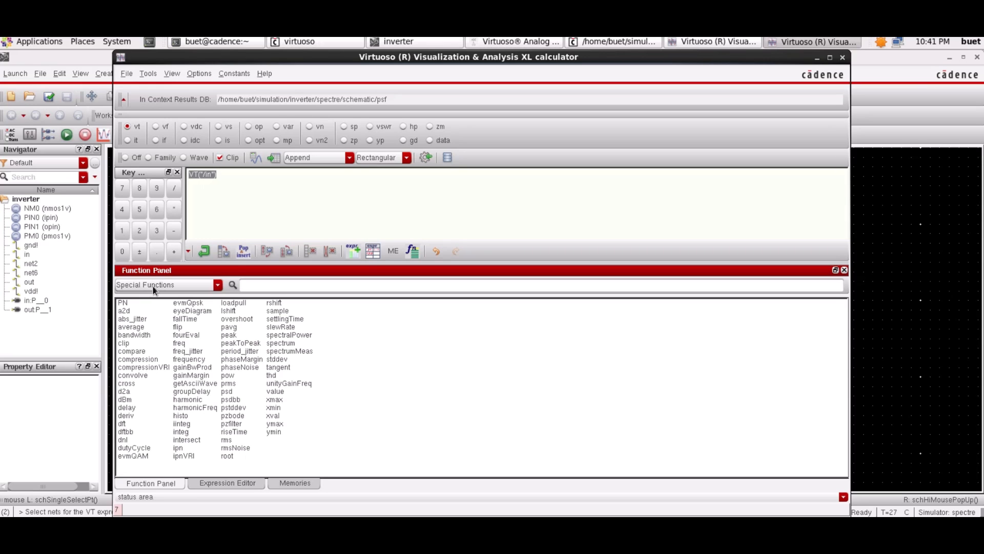
pyautogui.click(153, 285)
pyautogui.click(128, 412)
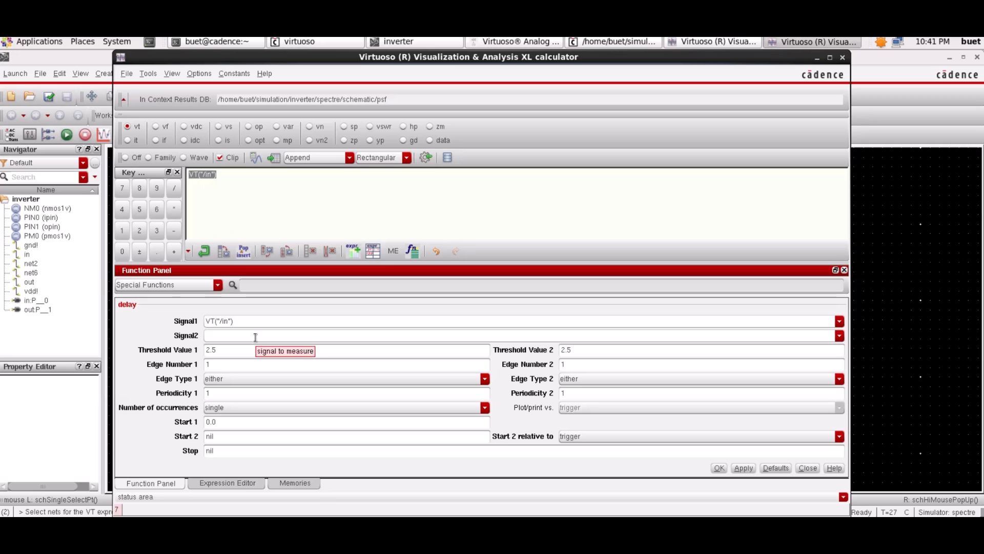
# Step: Copy the VT("/in") expression from Signal1 into Signal2 and change it to VT("/out")
pyautogui.click(233, 177)
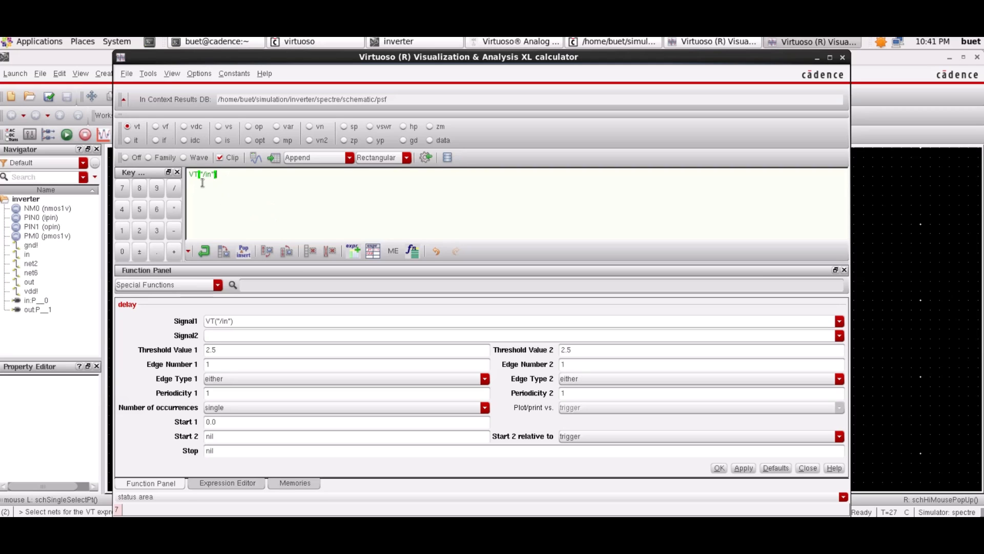
pyautogui.click(225, 334)
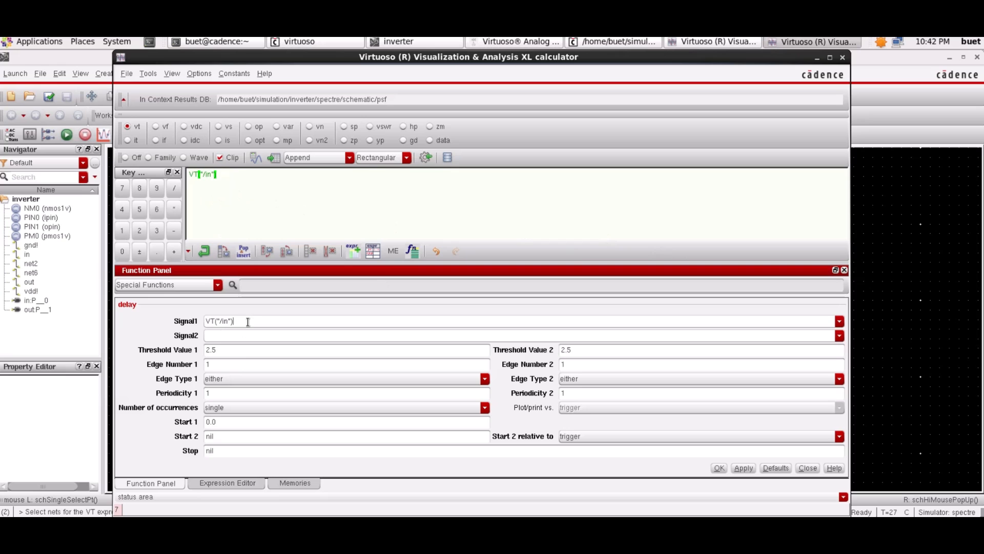
pyautogui.moveTo(246, 320); pyautogui.dragTo(190, 325)
pyautogui.click(217, 339)
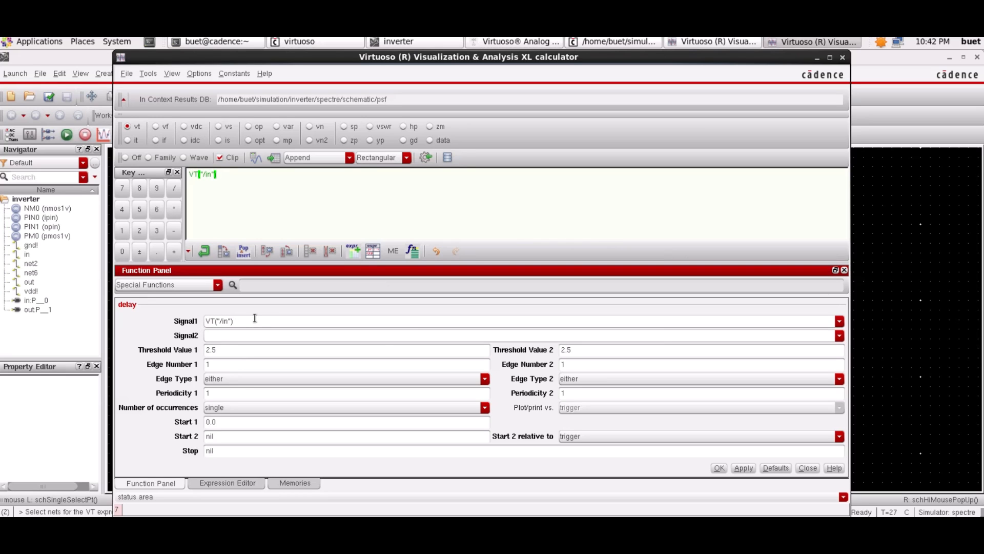
pyautogui.moveTo(255, 318); pyautogui.dragTo(205, 321)
pyautogui.rightClick(217, 323)
pyautogui.click(242, 367)
pyautogui.click(233, 337)
pyautogui.hotkey('ctrl', 'v')
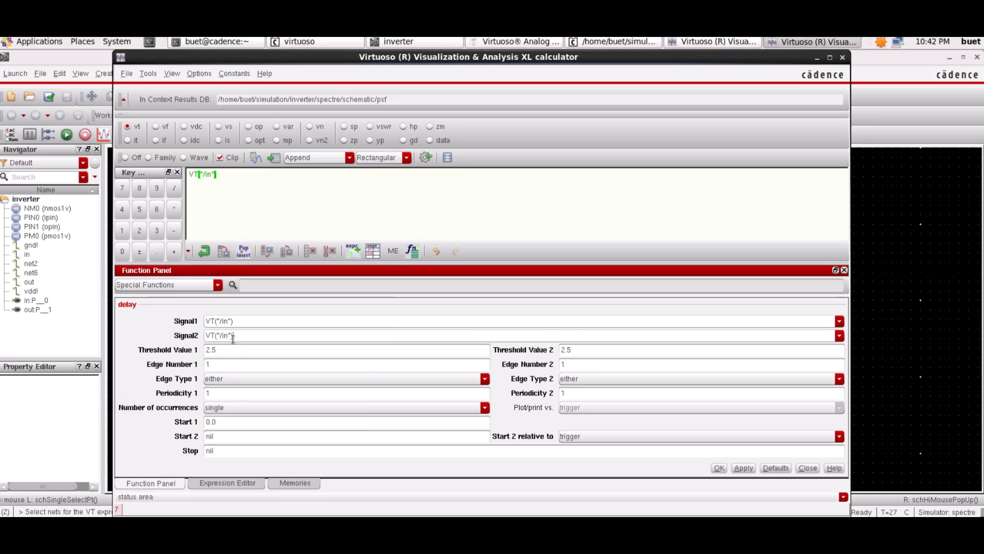
pyautogui.doubleClick(228, 336)
pyautogui.write('out')
# Step: Set both delay threshold values to 0.6 and both edge numbers to 2
pyautogui.doubleClick(238, 352)
pyautogui.write('0.6')
pyautogui.doubleClick(589, 351)
pyautogui.write('0.6')
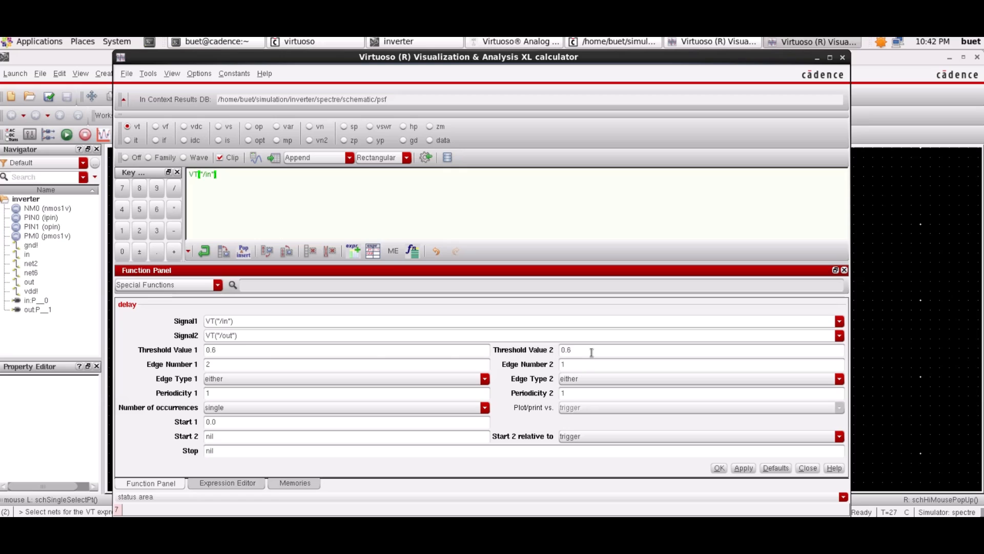
pyautogui.click(589, 363)
pyautogui.press('BackSpace')
pyautogui.write('2')
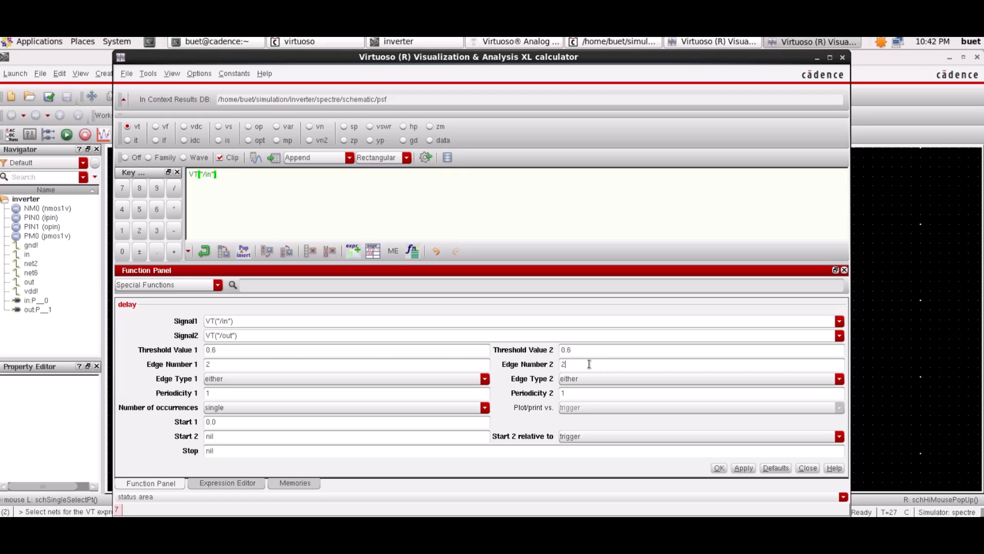
# Step: Set Edge Type 1 to falling and Edge Type 2 to rising, and apply the delay expression to the buffer
pyautogui.click(469, 382)
pyautogui.click(461, 406)
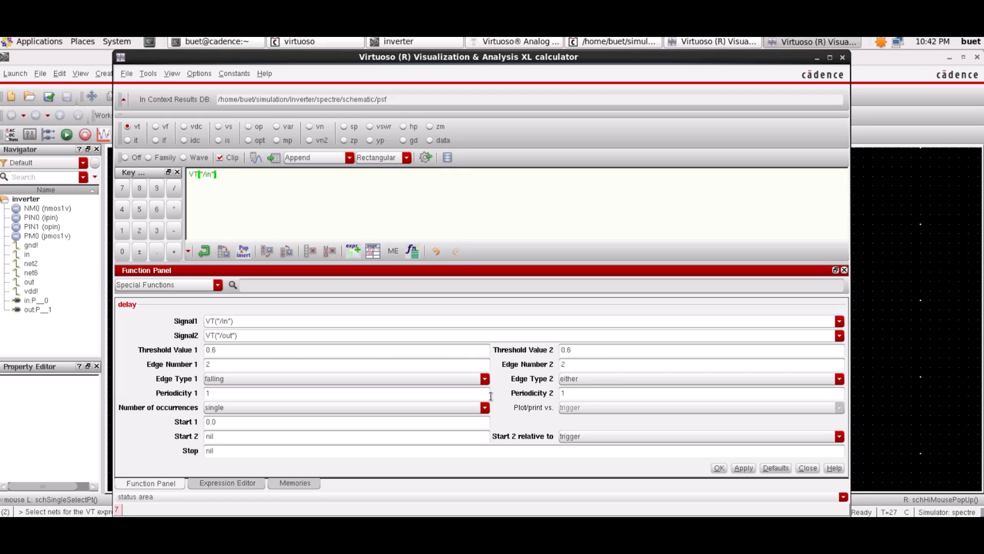
pyautogui.click(587, 378)
pyautogui.click(585, 386)
pyautogui.click(744, 468)
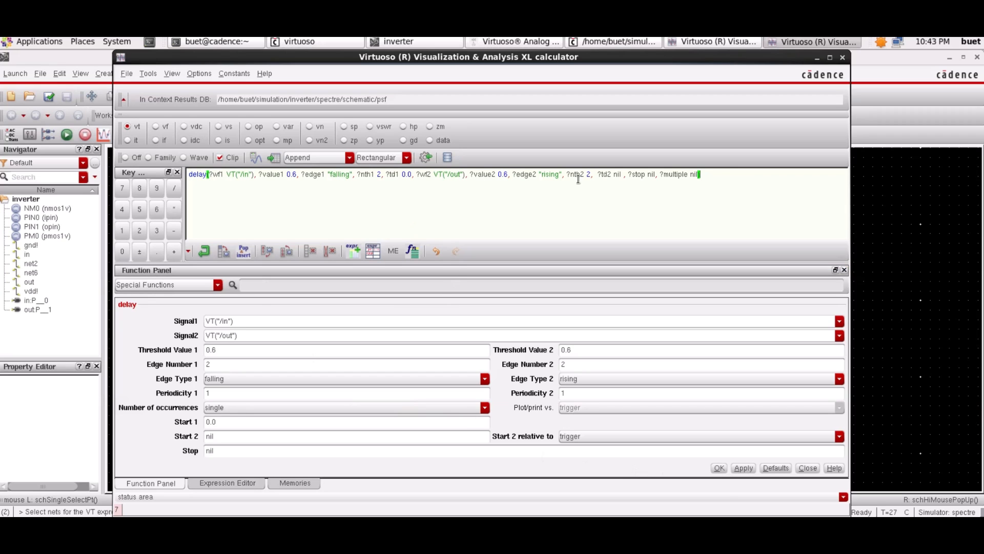
# Step: Evaluate the in-to-out delay expression in the calculator buffer and inspect the result
pyautogui.hotkey('ctrl', 'a')
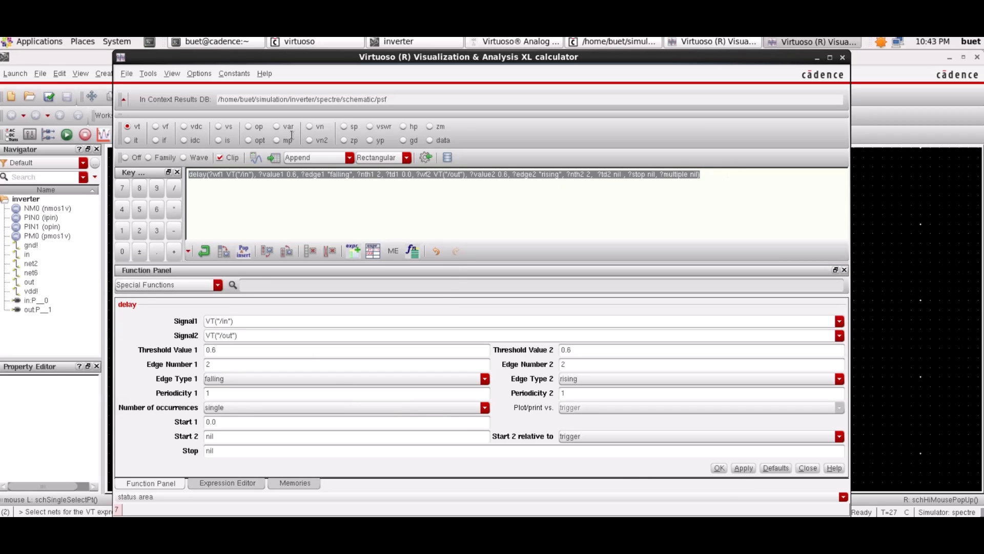
pyautogui.click(256, 159)
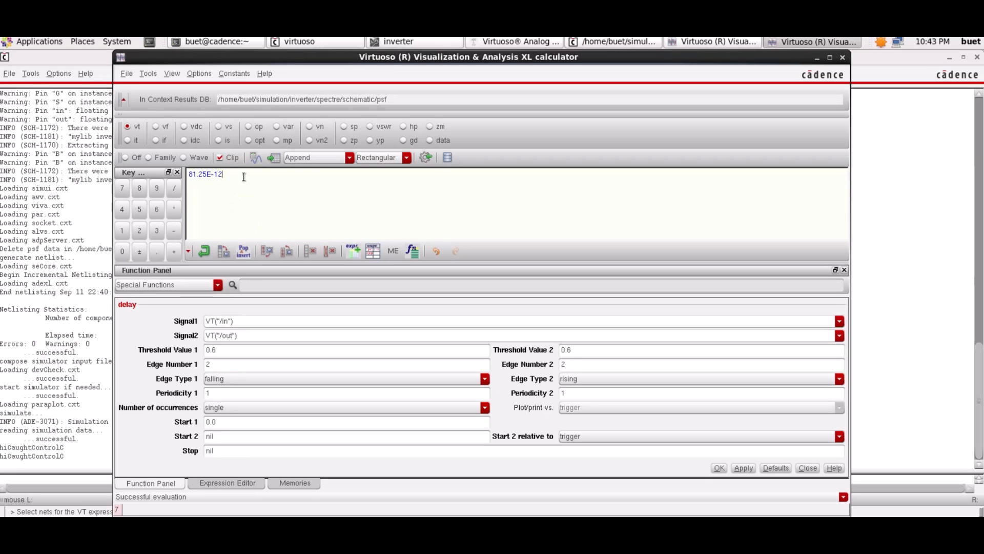
pyautogui.moveTo(244, 177); pyautogui.dragTo(188, 175)
pyautogui.click(218, 193)
# Step: Reopen the delay special function and set both Signal1 and Signal2 to VT("/out")
pyautogui.click(188, 286)
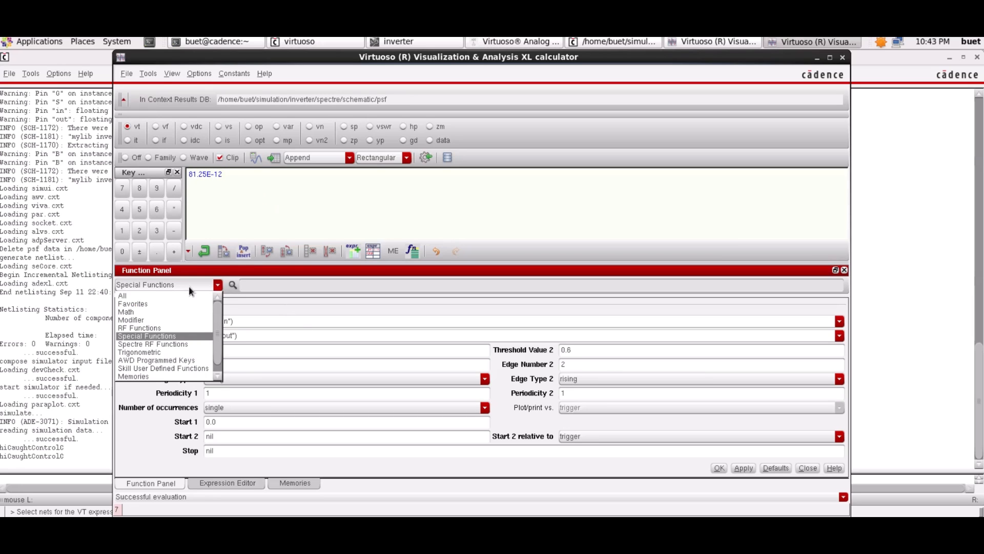
pyautogui.click(163, 337)
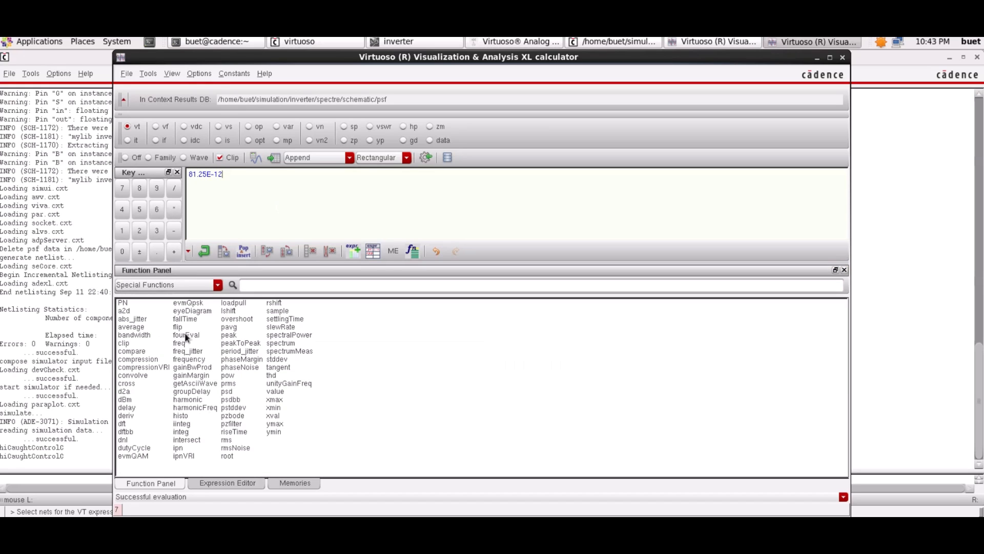
pyautogui.click(132, 407)
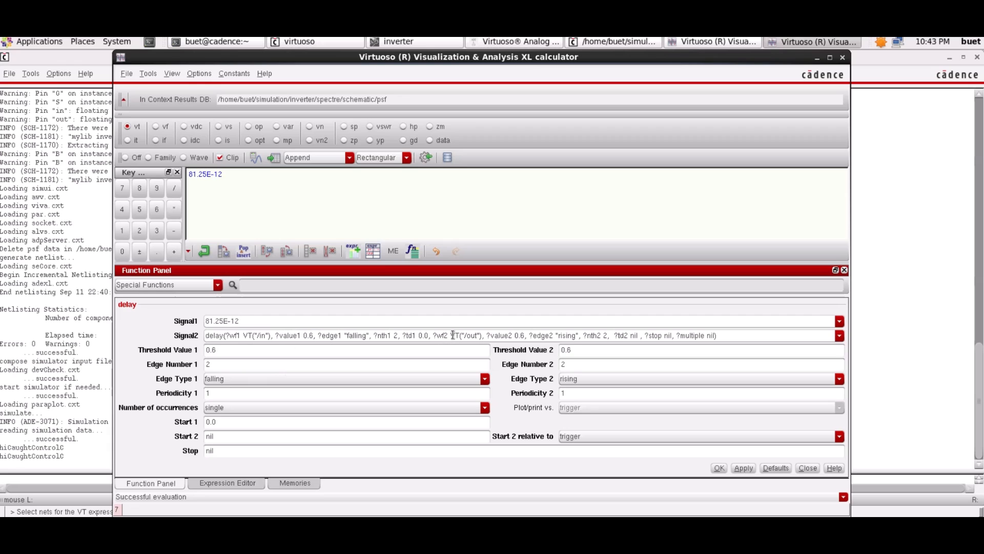
pyautogui.moveTo(451, 336); pyautogui.dragTo(483, 336)
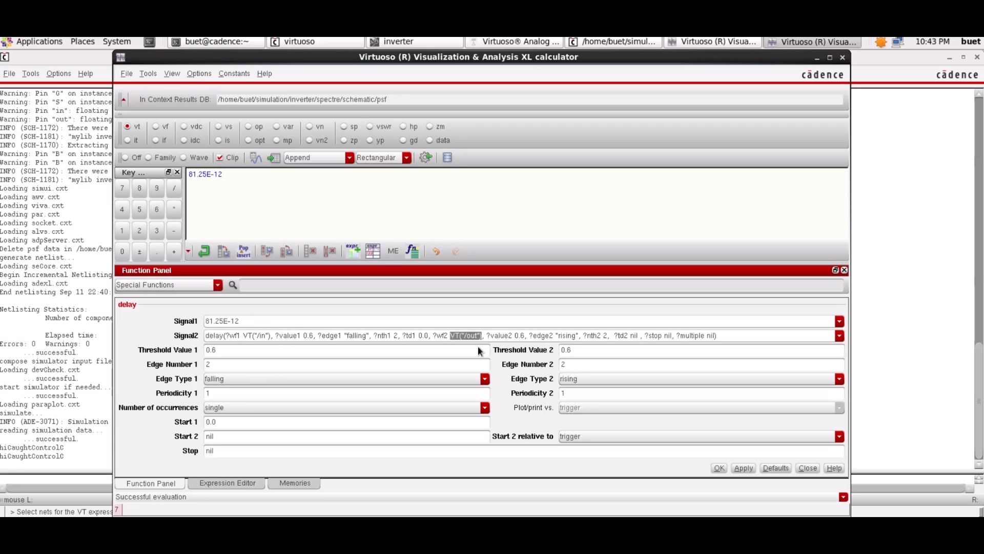
pyautogui.rightClick(475, 338)
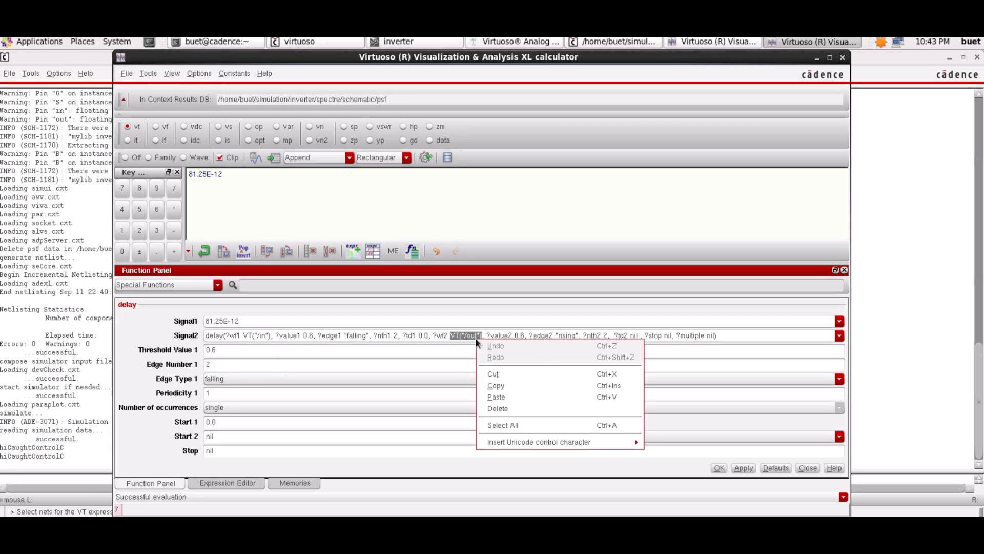
pyautogui.click(501, 385)
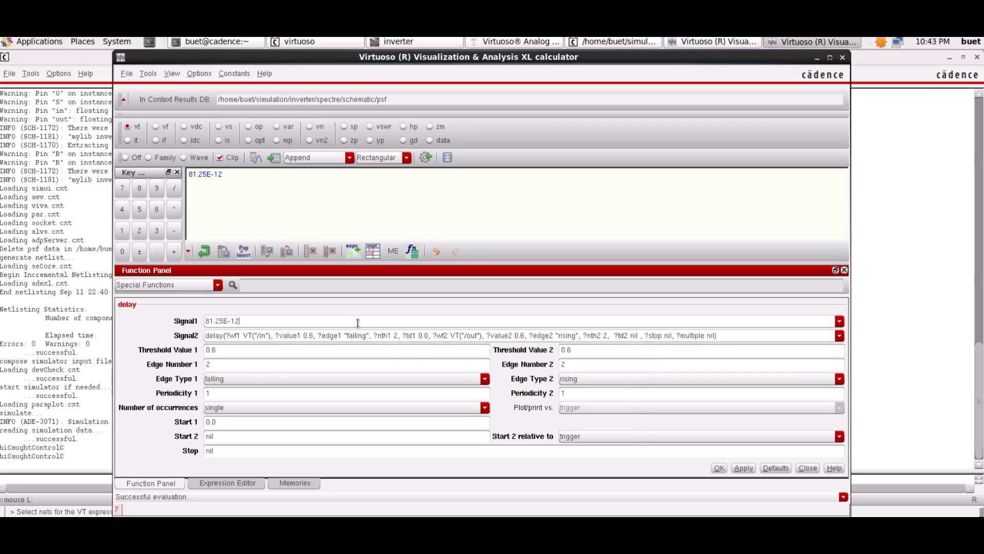
pyautogui.moveTo(253, 321); pyautogui.dragTo(197, 319)
pyautogui.hotkey('ctrl', 'v')
pyautogui.moveTo(209, 335); pyautogui.dragTo(760, 338)
pyautogui.press('BackSpace')
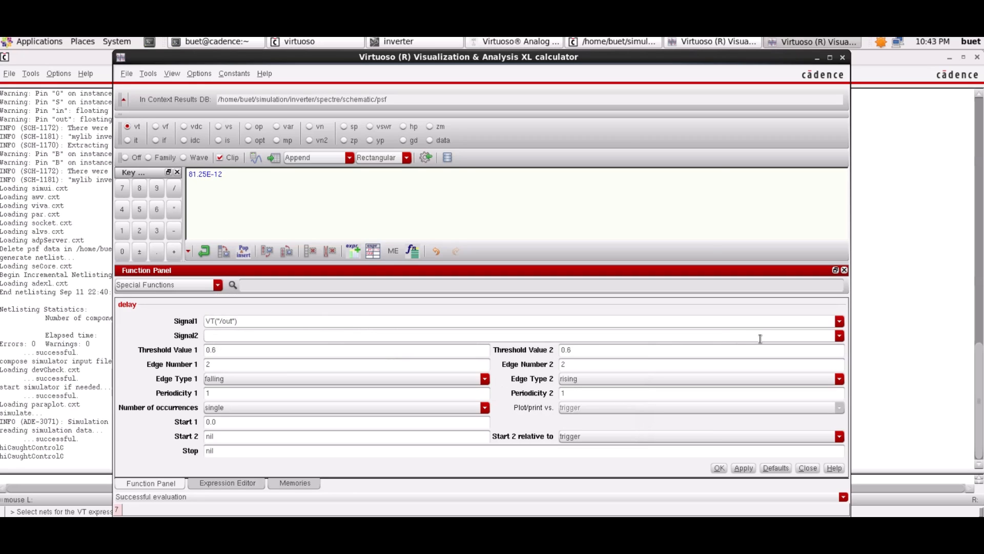
pyautogui.hotkey('ctrl', 'v')
# Step: Set Threshold Value 1 to 0.12 and Threshold Value 2 to 1.08 for the out signal
pyautogui.press('BackSpace')
pyautogui.write('12')
pyautogui.press('BackSpace')
pyautogui.press('BackSpace')
pyautogui.press('BackSpace')
pyautogui.write('1.08')
# Step: Keep Edge Type 1 at falling, set Edge Type 2 to falling, and evaluate the resulting delay expression
pyautogui.click(432, 379)
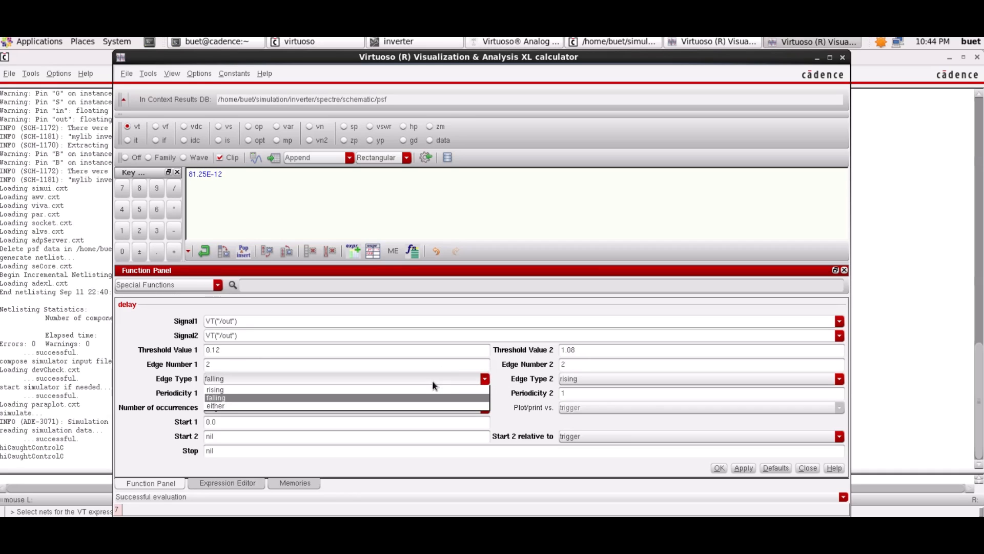
pyautogui.click(460, 376)
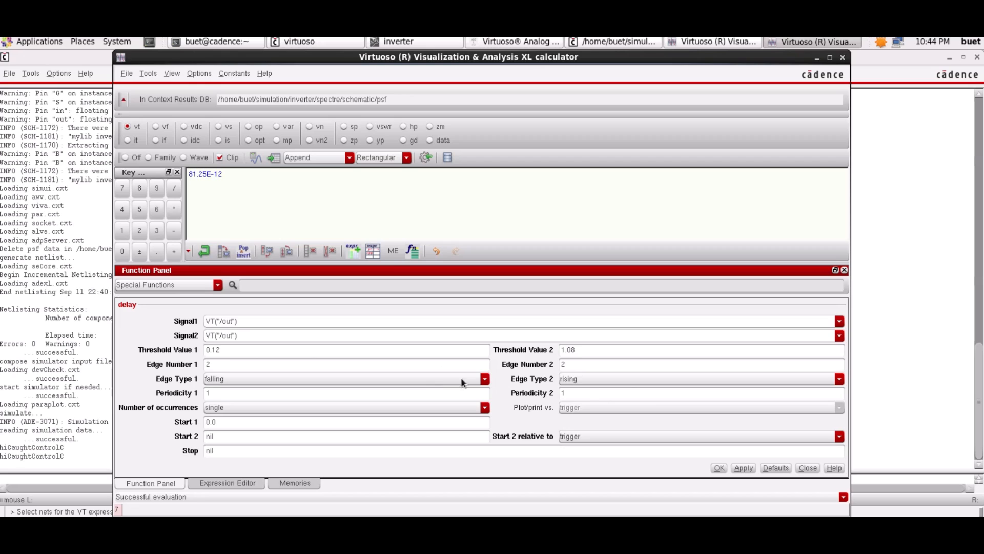
pyautogui.click(587, 379)
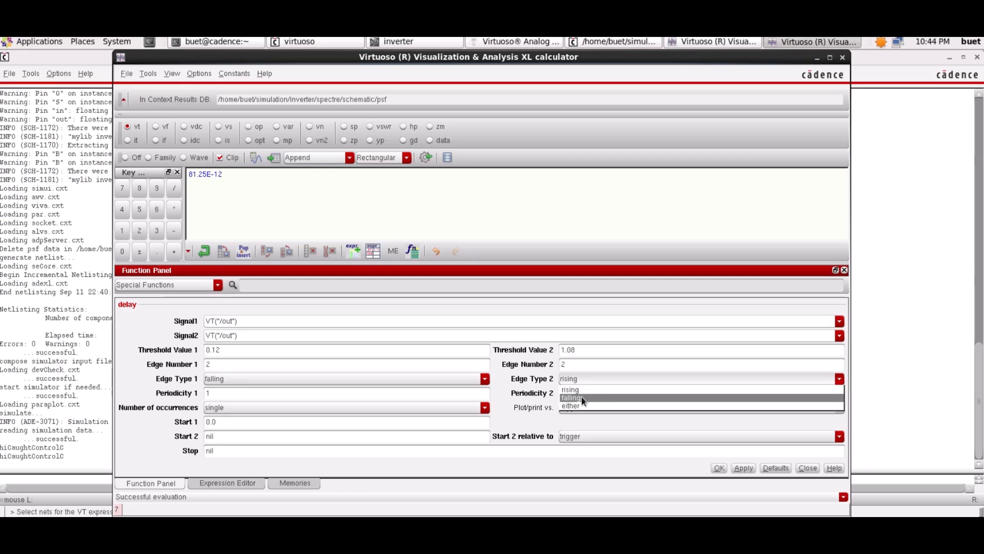
pyautogui.click(581, 397)
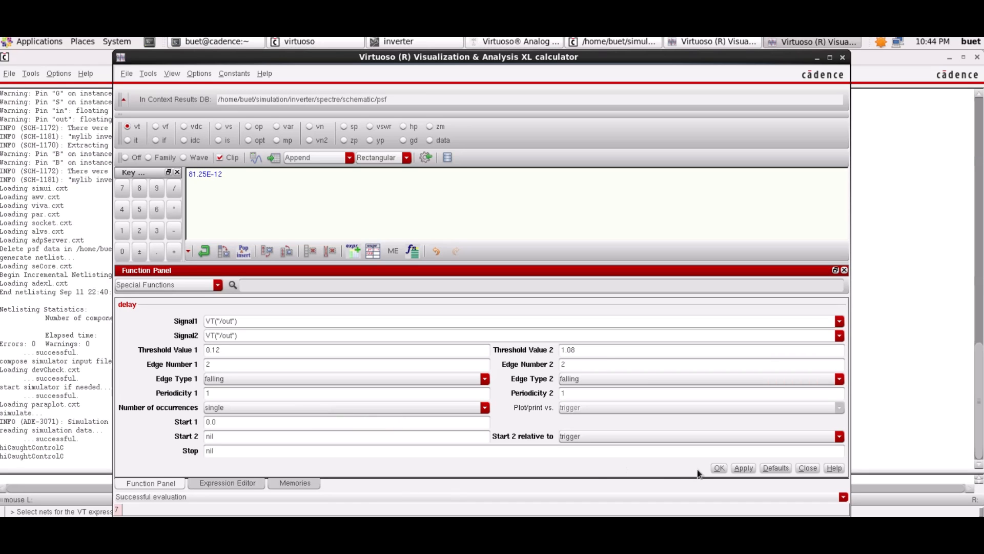
pyautogui.click(719, 468)
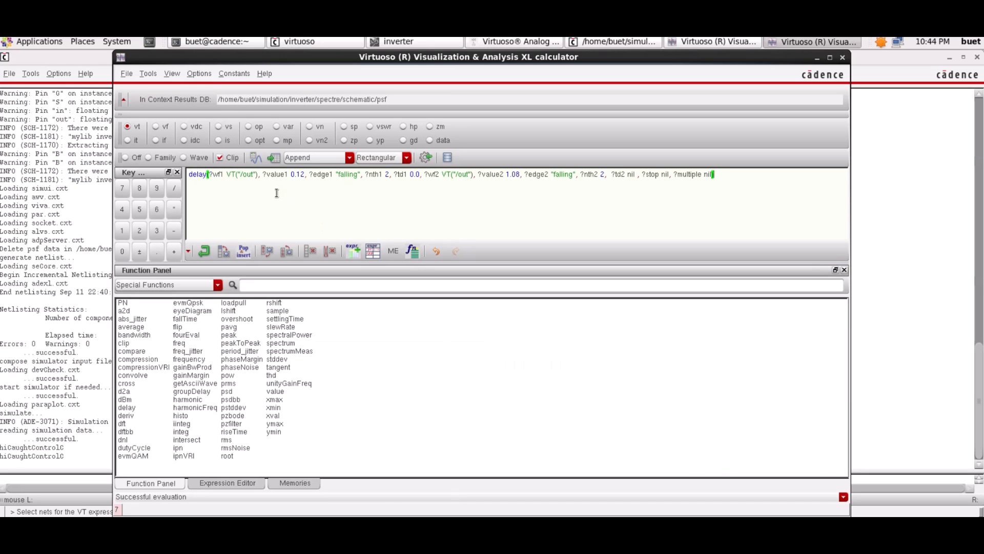
pyautogui.click(255, 159)
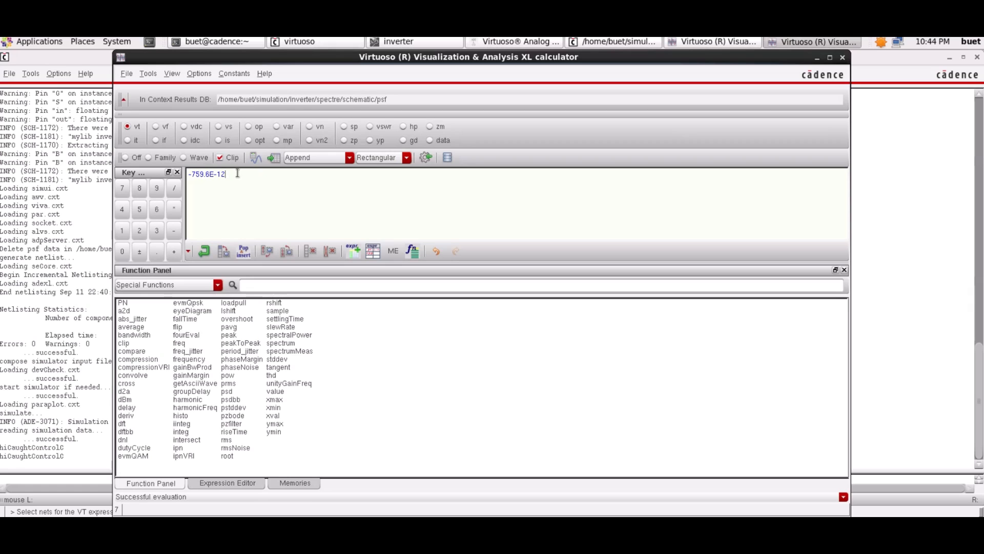
pyautogui.moveTo(226, 174); pyautogui.dragTo(185, 177)
# Step: Open the delay function again and replace the contents of both signal fields with VT("/out") copied from the previous expression
pyautogui.click(126, 408)
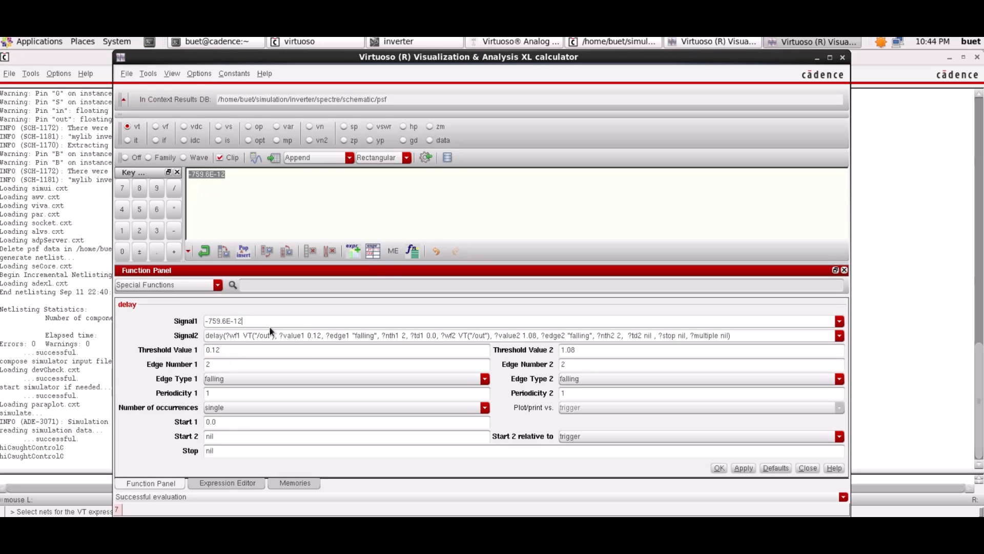
pyautogui.moveTo(243, 336); pyautogui.dragTo(275, 338)
pyautogui.rightClick(274, 337)
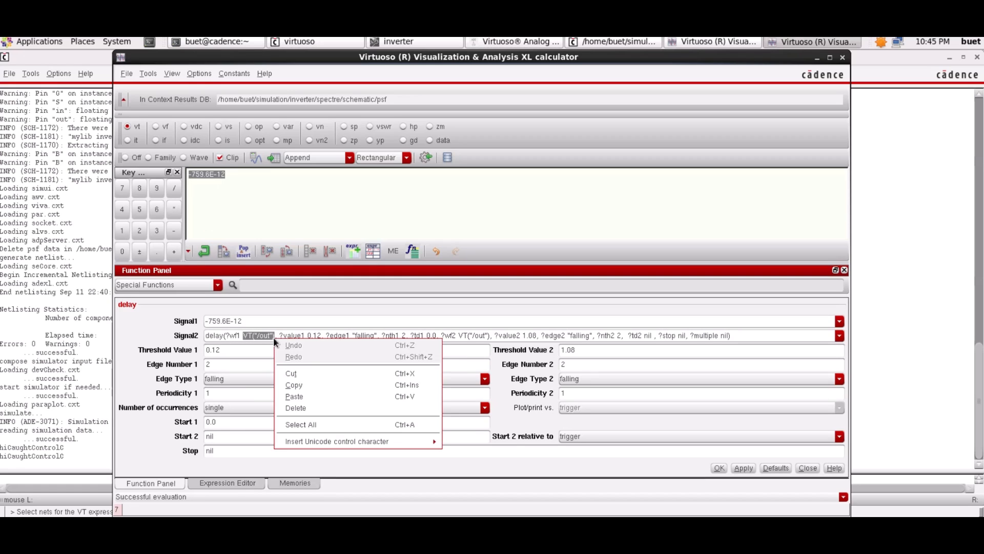
pyautogui.click(289, 385)
pyautogui.click(248, 322)
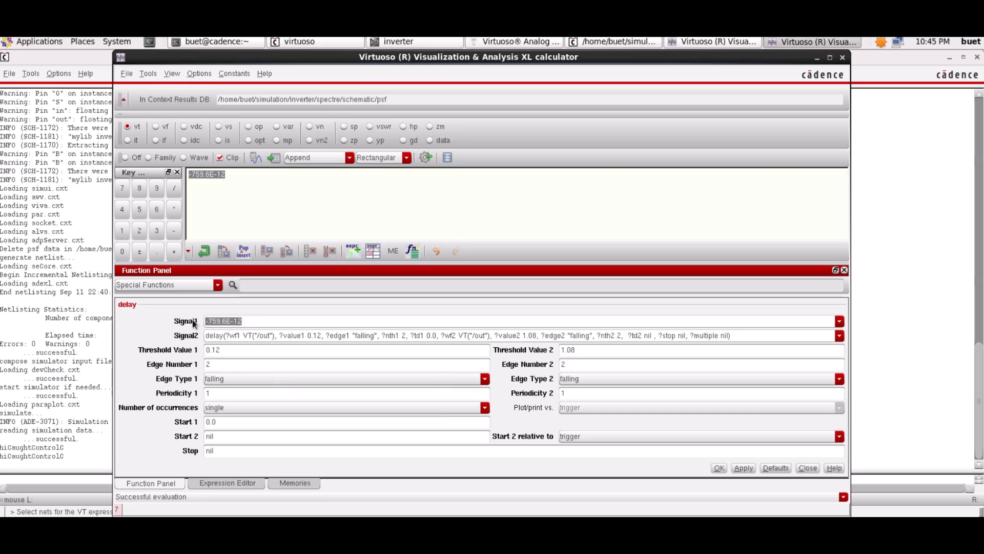
pyautogui.hotkey('ctrl', 'v')
pyautogui.moveTo(207, 336); pyautogui.dragTo(748, 346)
pyautogui.hotkey('ctrl', 'v')
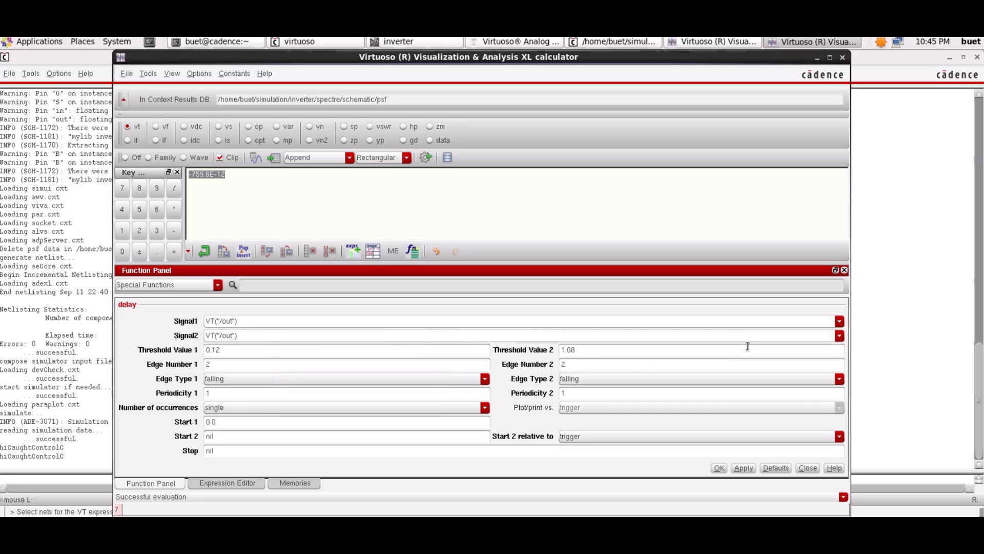
# Step: Set Edge Type 1 and Edge Type 2 of the delay function to rising
pyautogui.click(356, 347)
pyautogui.click(334, 381)
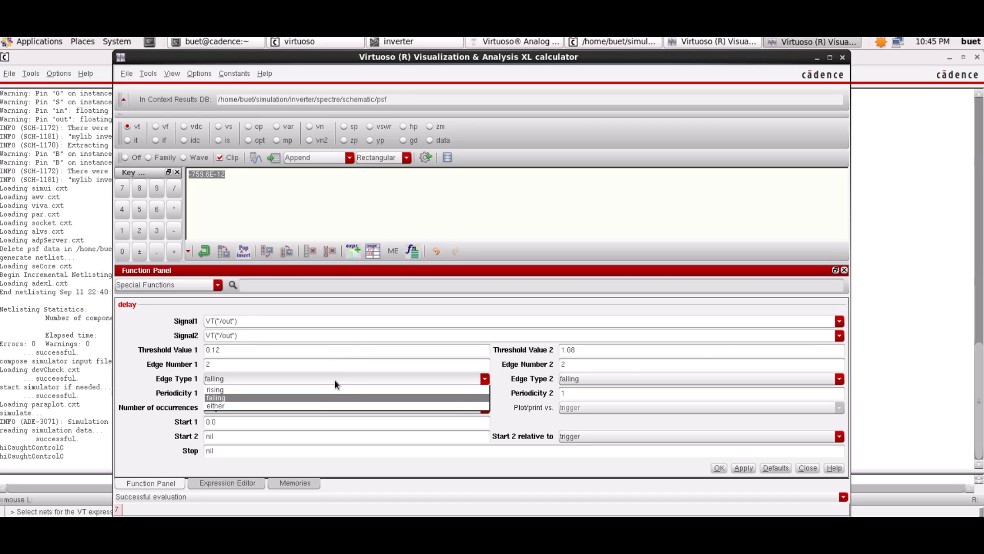
pyautogui.click(303, 392)
pyautogui.click(607, 380)
pyautogui.click(603, 388)
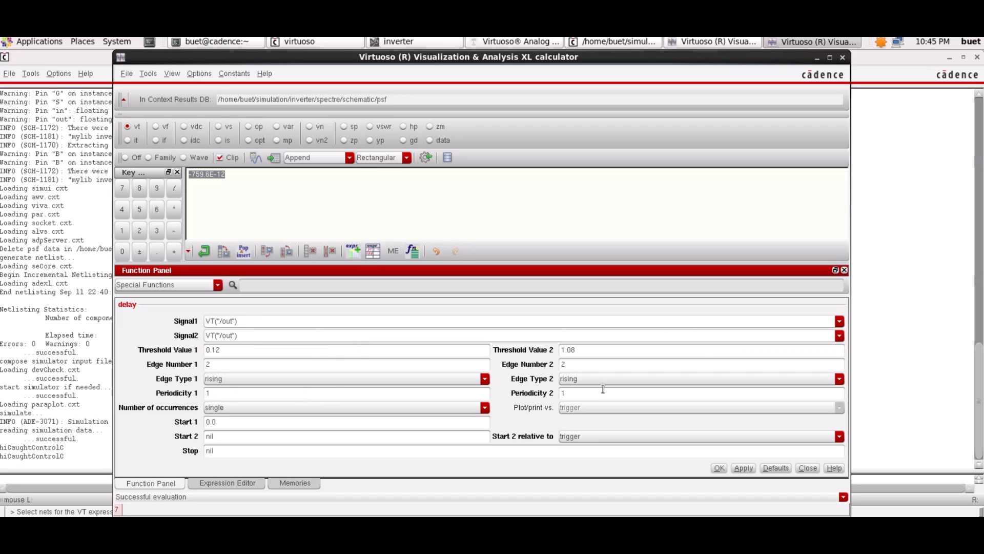
# Step: Generate and evaluate the rising-edge delay expression for the out signal, and bring up the transient waveform window
pyautogui.click(720, 468)
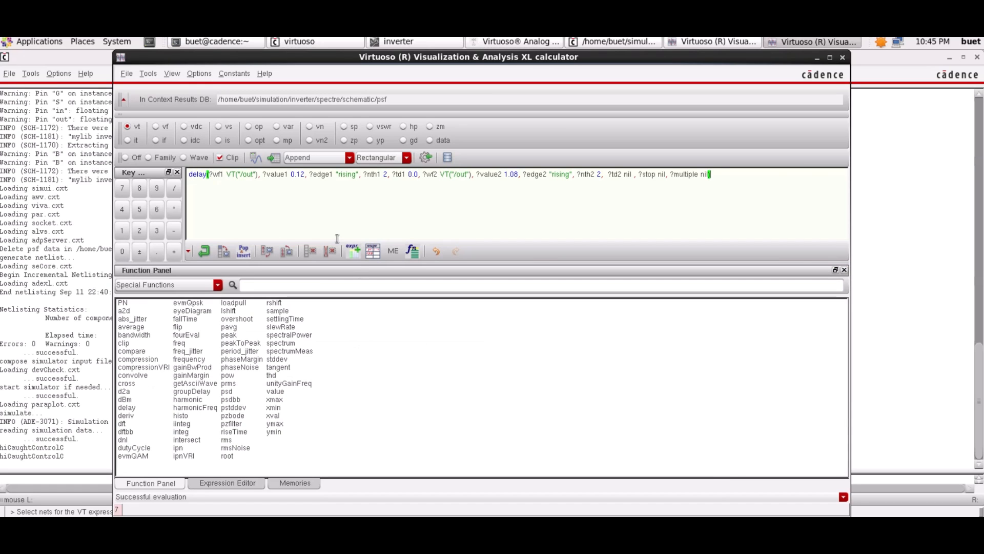
pyautogui.click(249, 158)
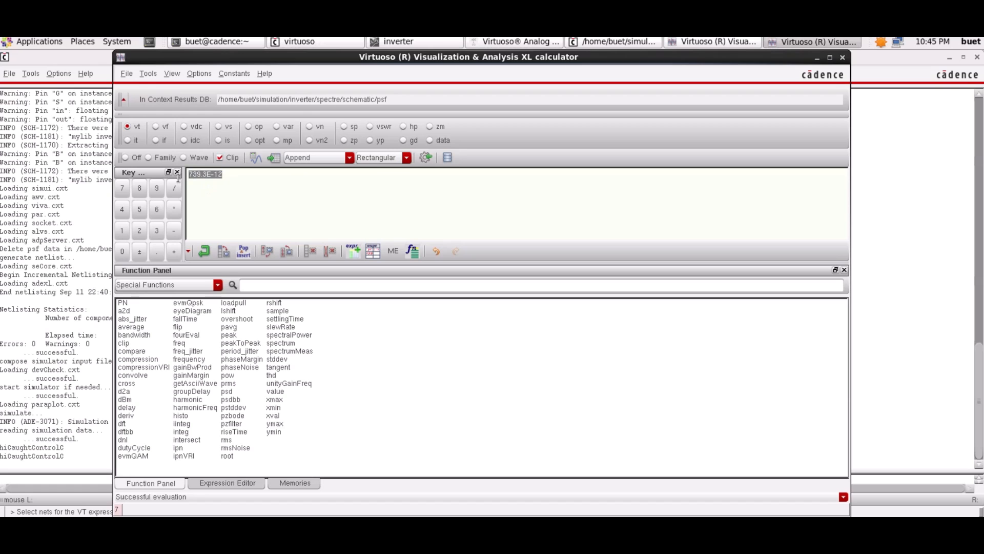
pyautogui.click(687, 42)
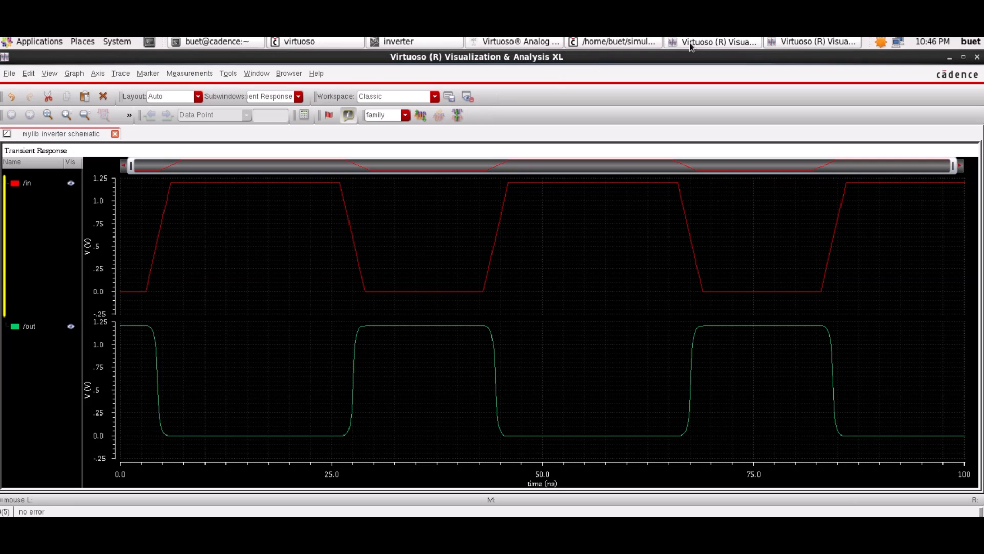
# Step: Set the power signals to output (pwr) to all in the ADE L save options, and netlist and run the simulation again
pyautogui.click(539, 42)
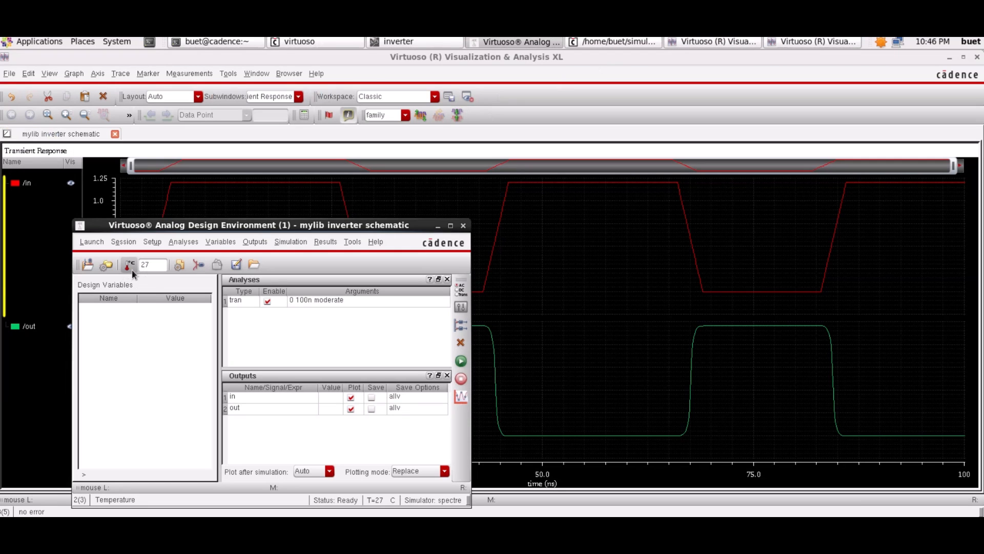
pyautogui.click(257, 243)
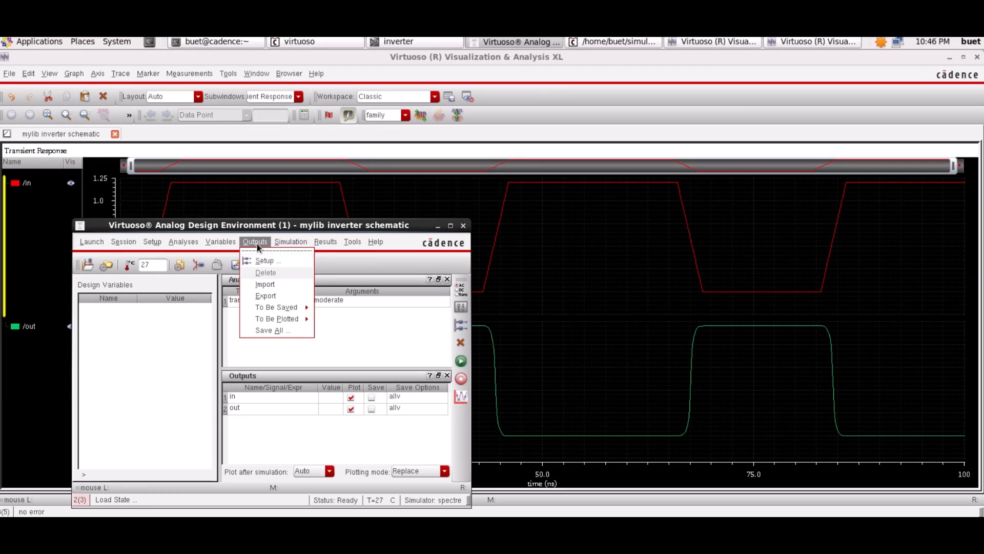
pyautogui.click(260, 332)
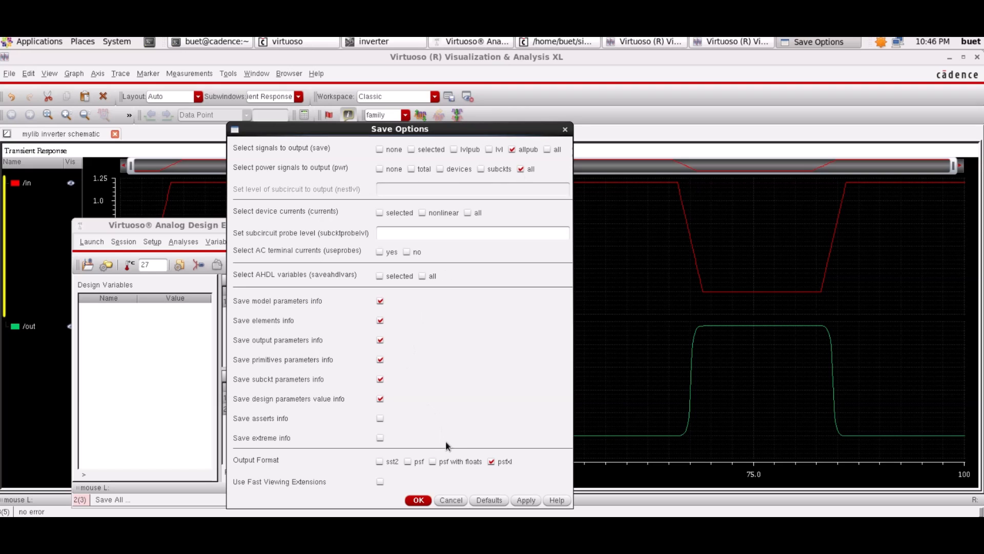
pyautogui.click(418, 501)
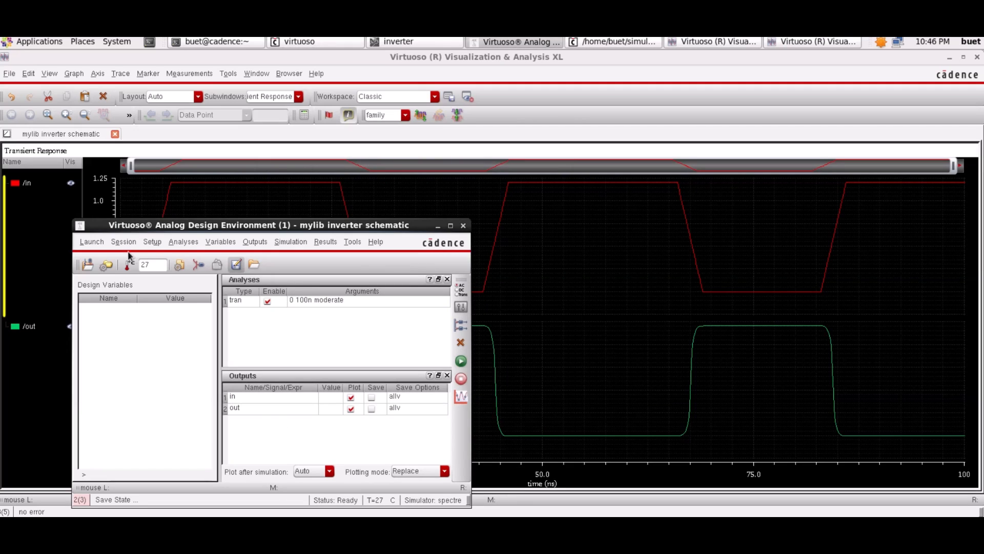
pyautogui.click(297, 242)
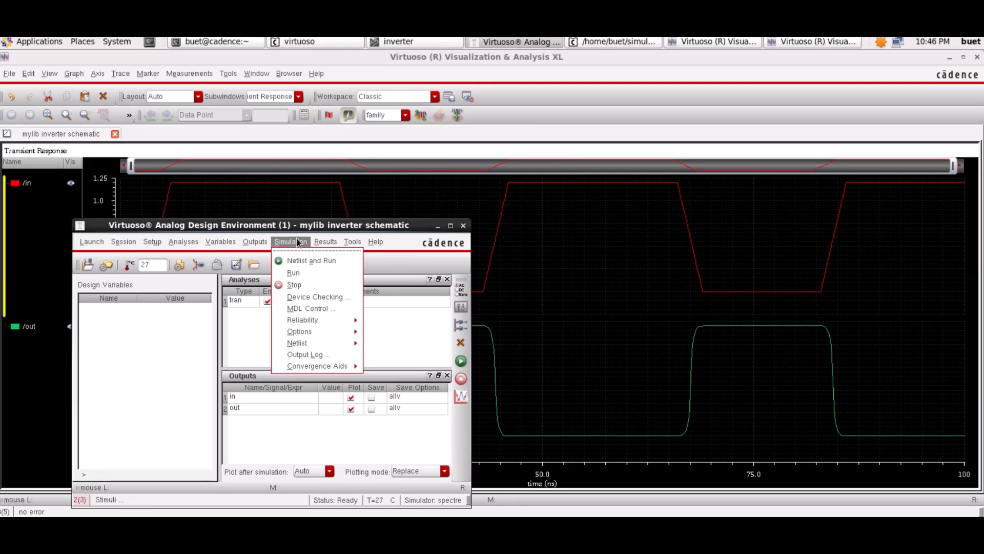
pyautogui.click(297, 265)
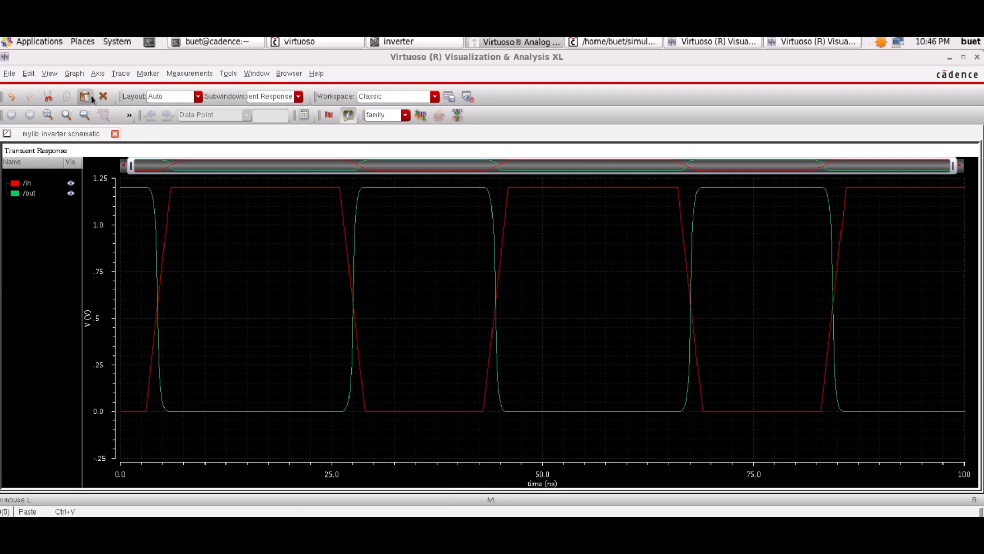
# Step: Show the results browser beside the transient plot and split /in and /out into separate strips
pyautogui.click(230, 74)
pyautogui.click(246, 90)
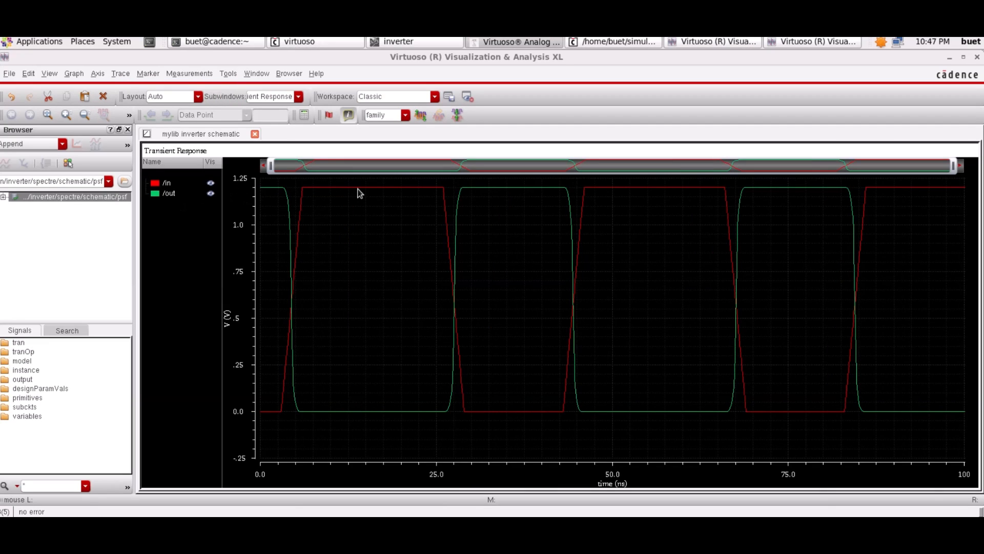
pyautogui.click(420, 116)
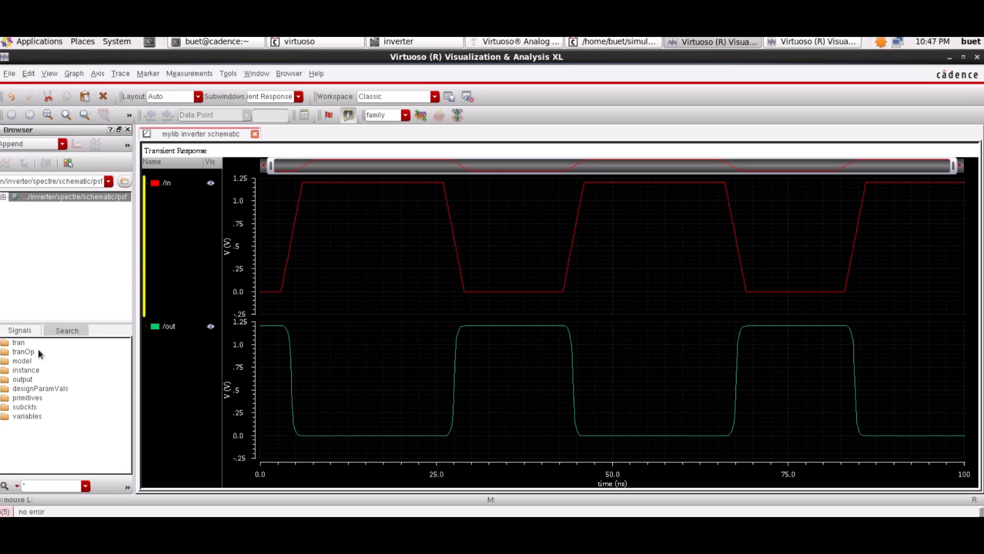
# Step: Plot the :pwr signal from the tran results and split the traces so that it has its own strip
pyautogui.doubleClick(20, 344)
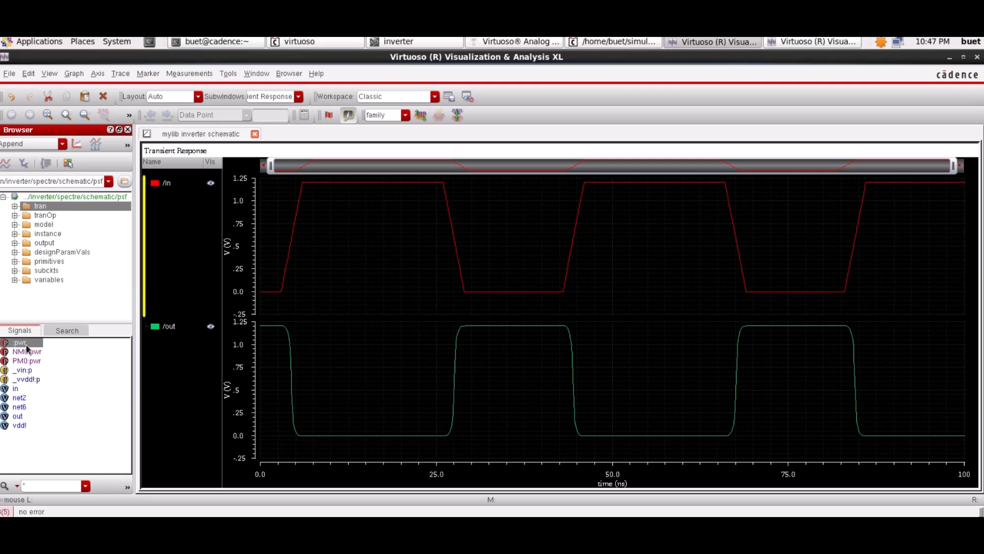
pyautogui.doubleClick(26, 345)
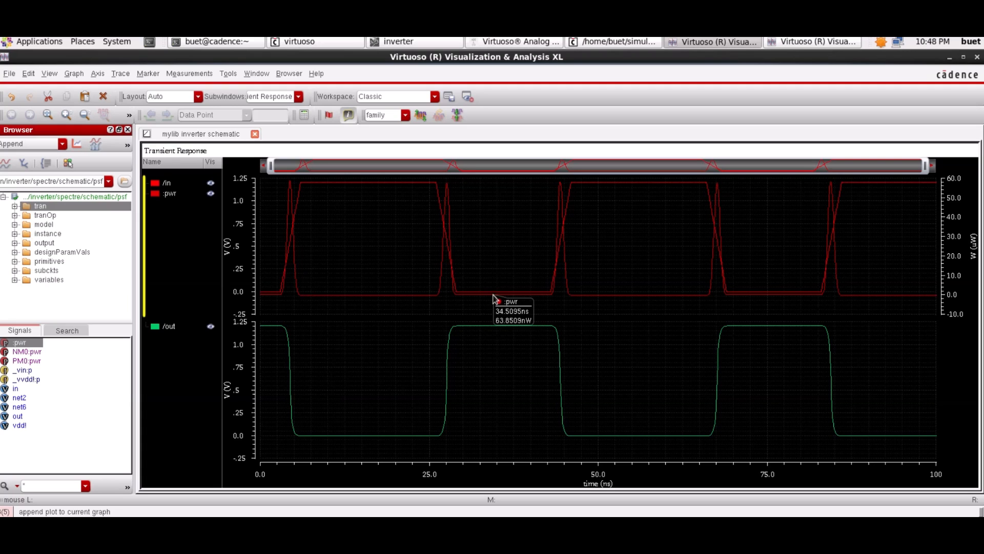
pyautogui.click(421, 117)
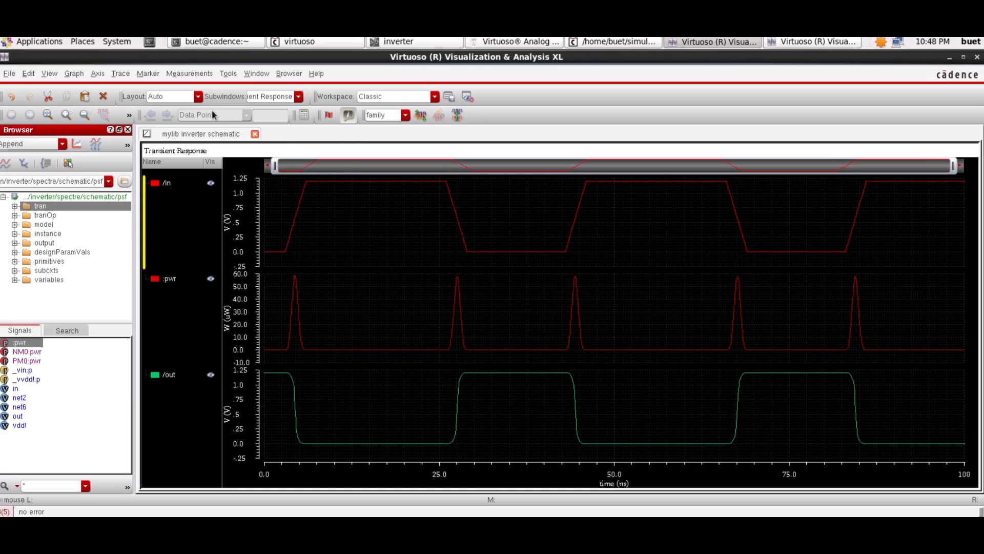
# Step: Bring the :pwr trace into the calculator, apply the average function to it, and evaluate the expression
pyautogui.click(228, 75)
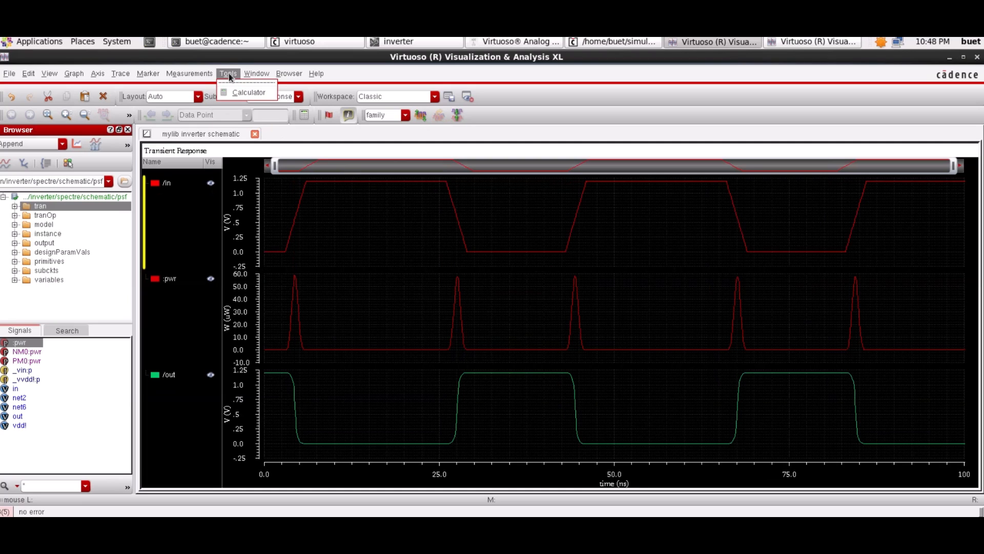
pyautogui.click(249, 92)
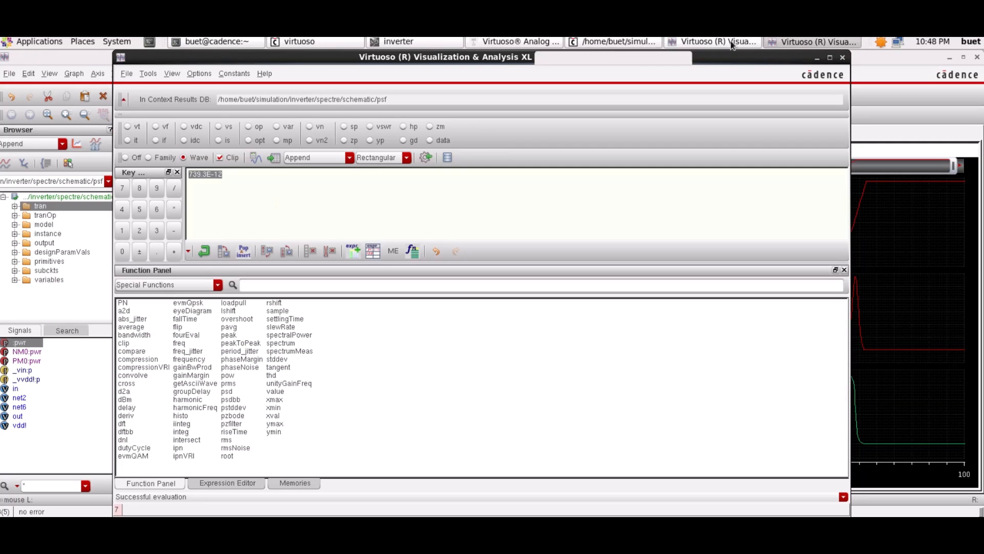
pyautogui.click(690, 41)
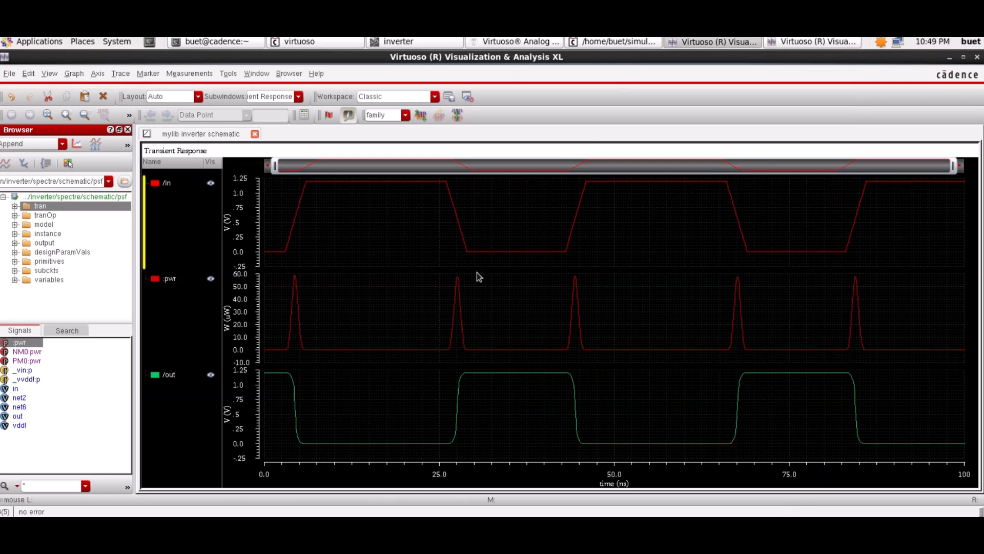
pyautogui.click(461, 301)
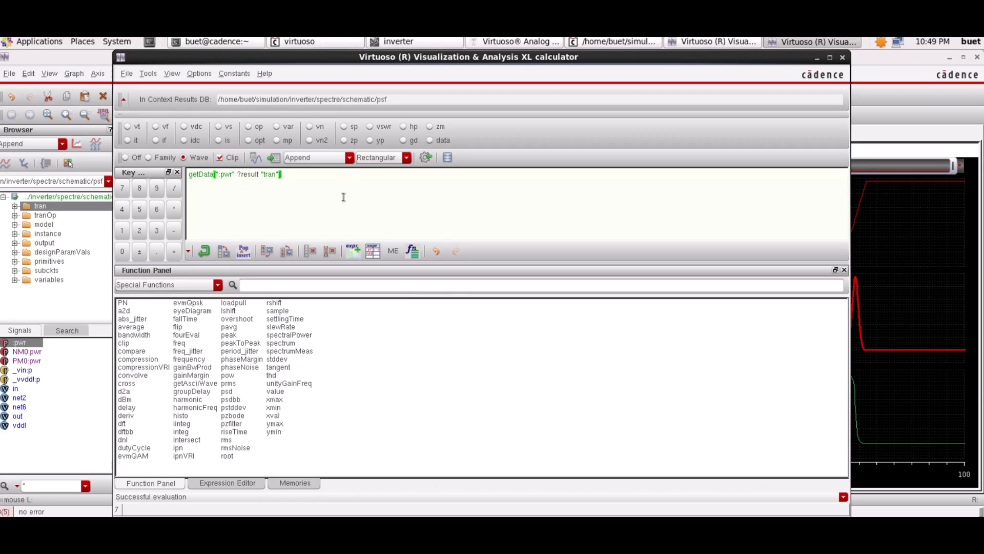
pyautogui.click(144, 327)
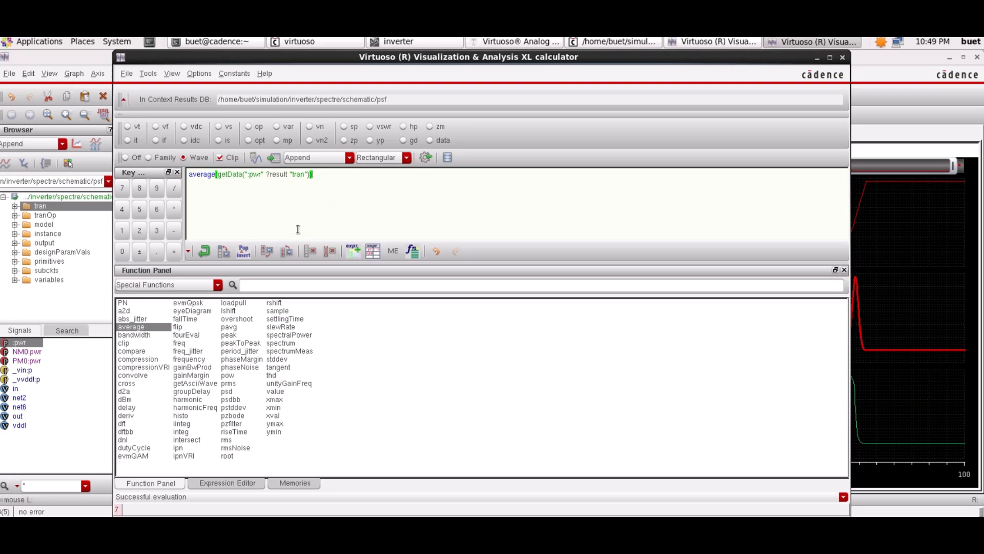
pyautogui.click(256, 158)
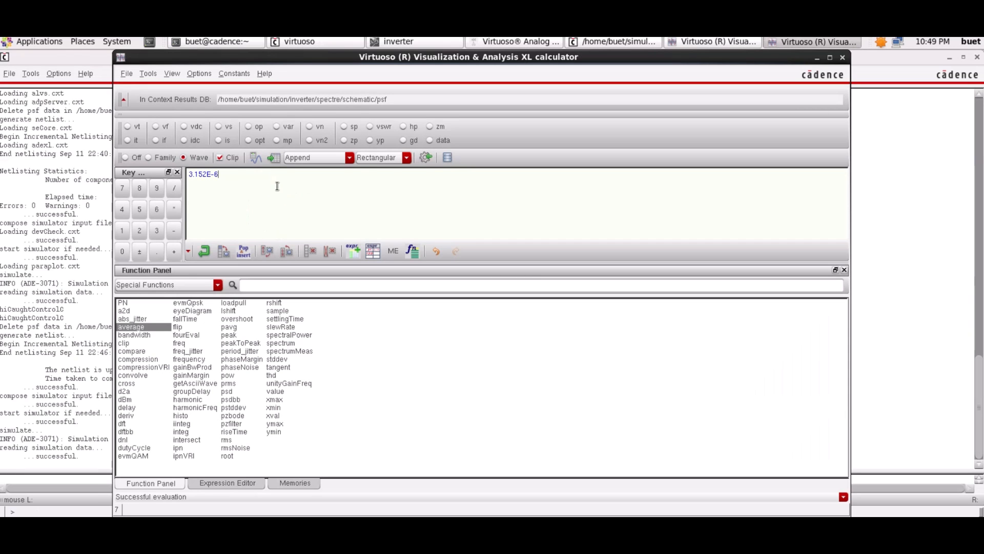
pyautogui.moveTo(217, 176); pyautogui.dragTo(190, 175)
# Step: Bring up the inverter schematic, select the whole inverter circuit, and clear the selection
pyautogui.click(525, 43)
pyautogui.click(445, 41)
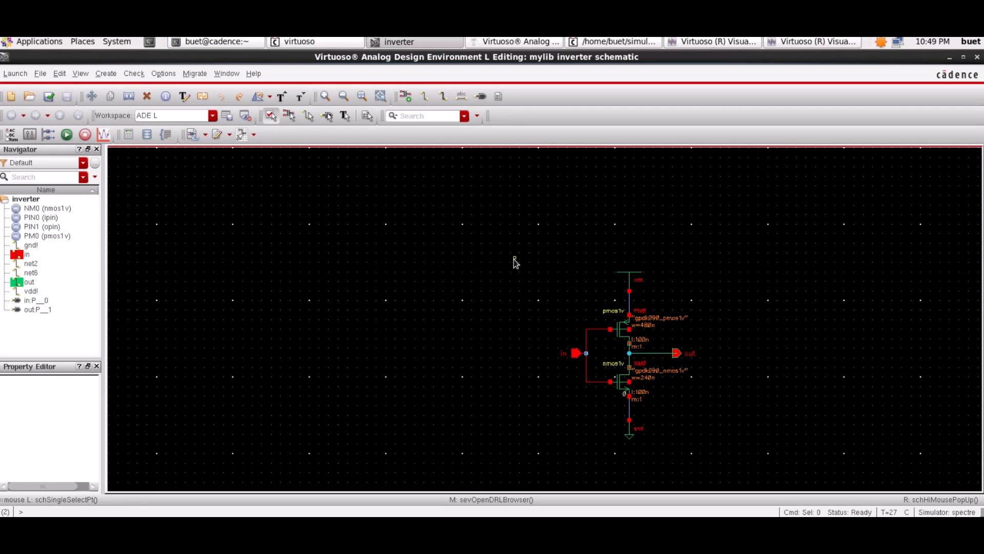
pyautogui.moveTo(515, 259); pyautogui.dragTo(713, 447)
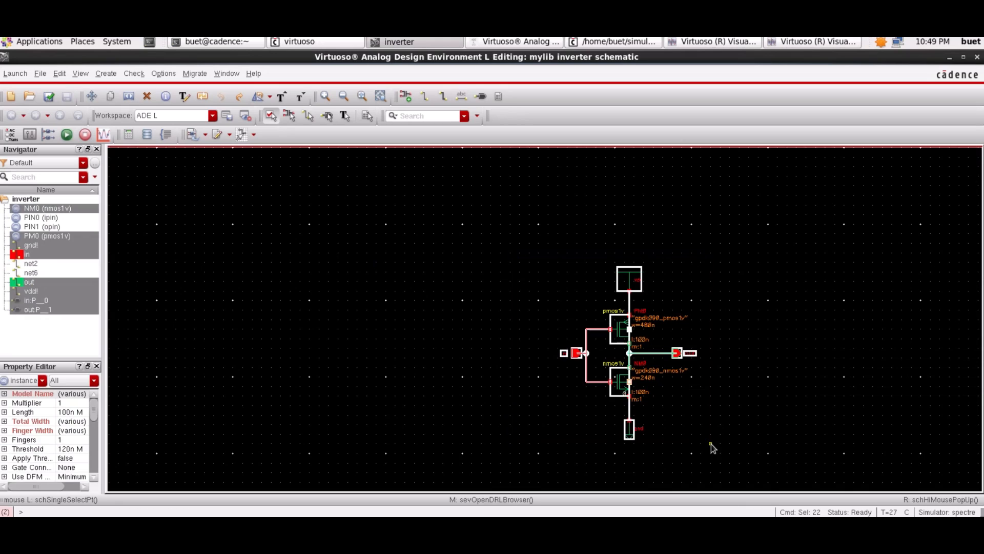
pyautogui.click(499, 368)
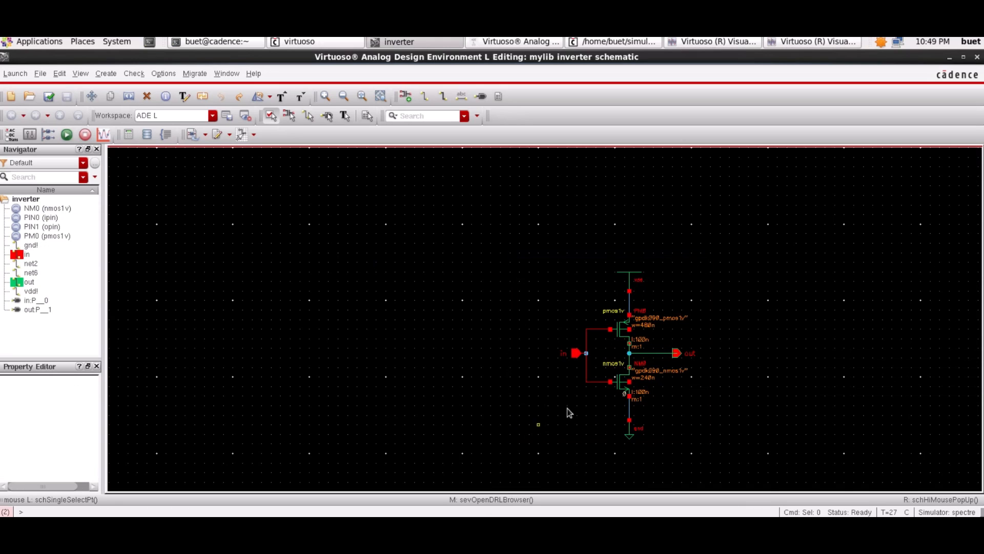